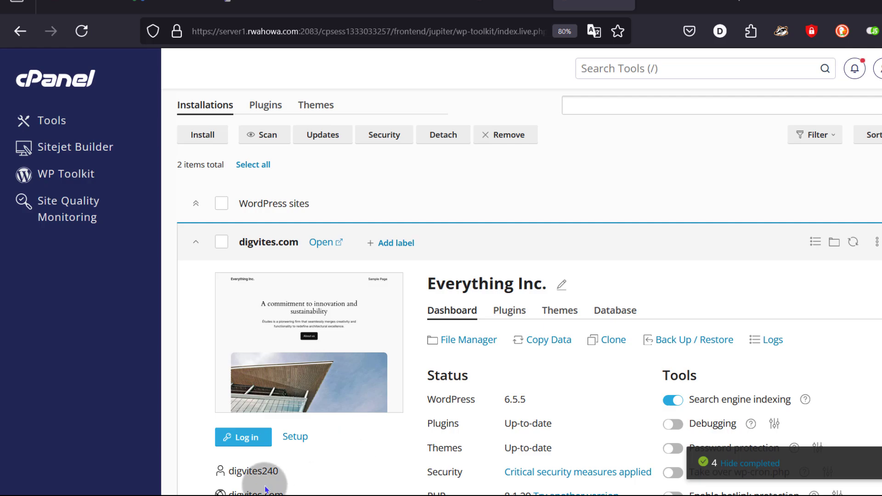
- Log in to the WordPress admin of digvites.com from WP Toolkit and check the dashboard's wp-admin address
click(246, 438)
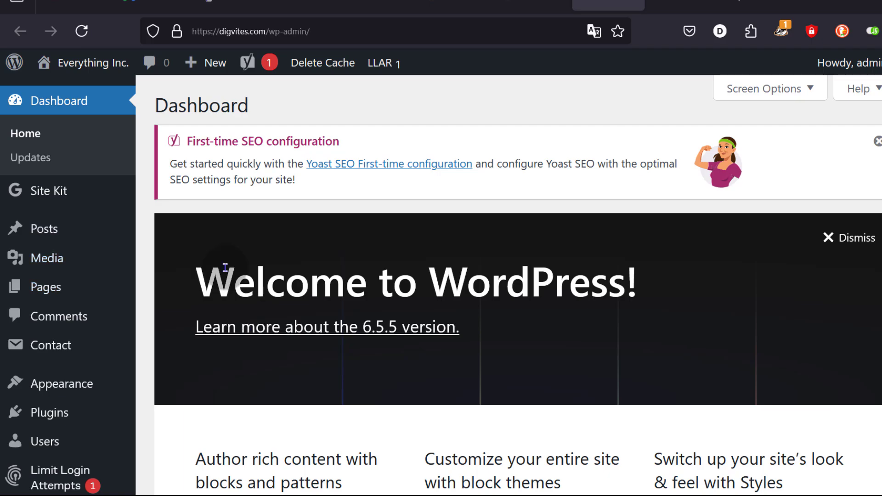
click(522, 6)
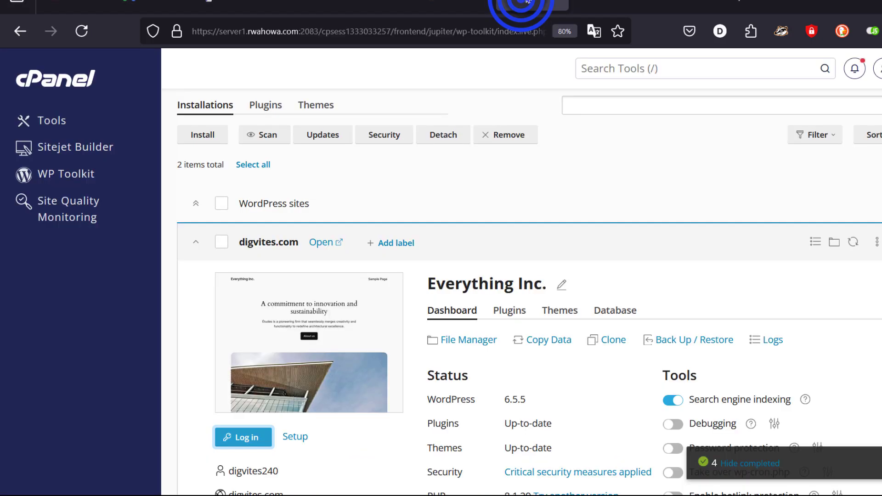
click(230, 436)
click(610, 6)
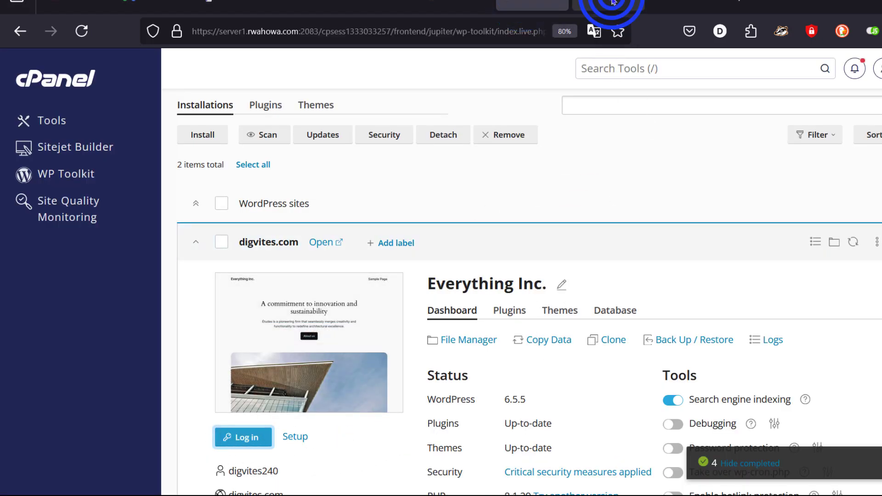
drag(268, 31, 337, 26)
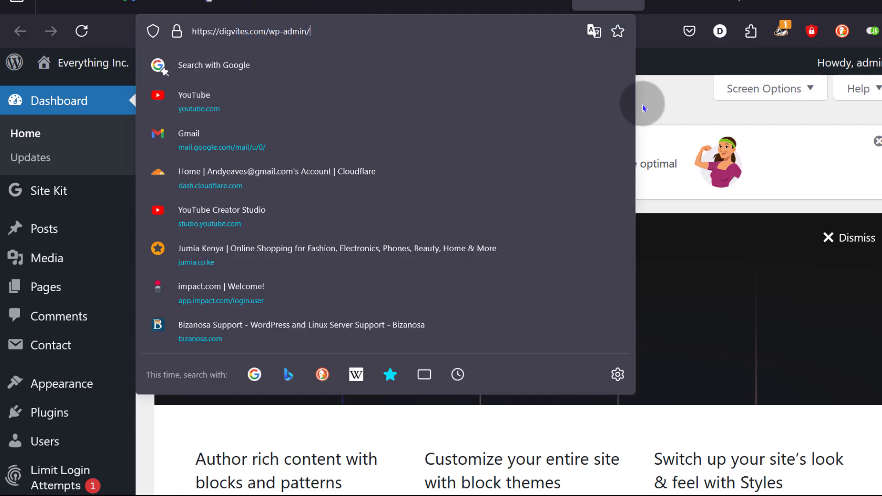
click(659, 104)
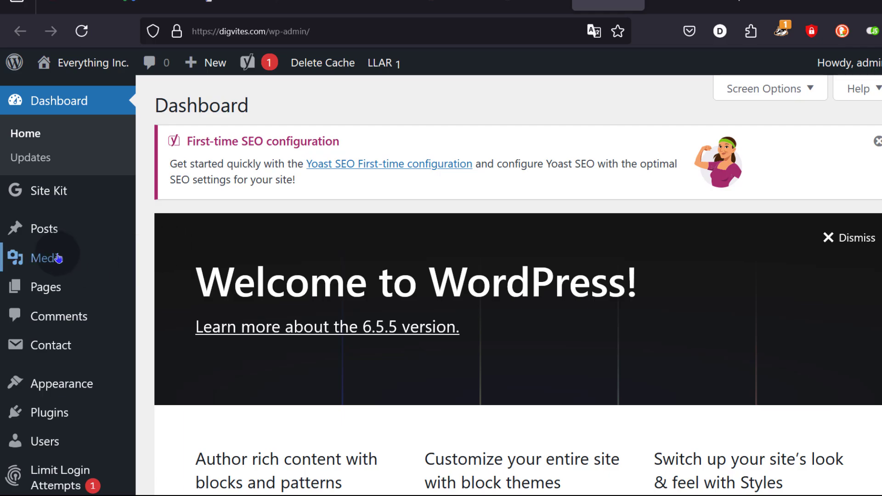
- Open the live digvites.com site in a new tab and look over its home page
mouse_move(20, 230)
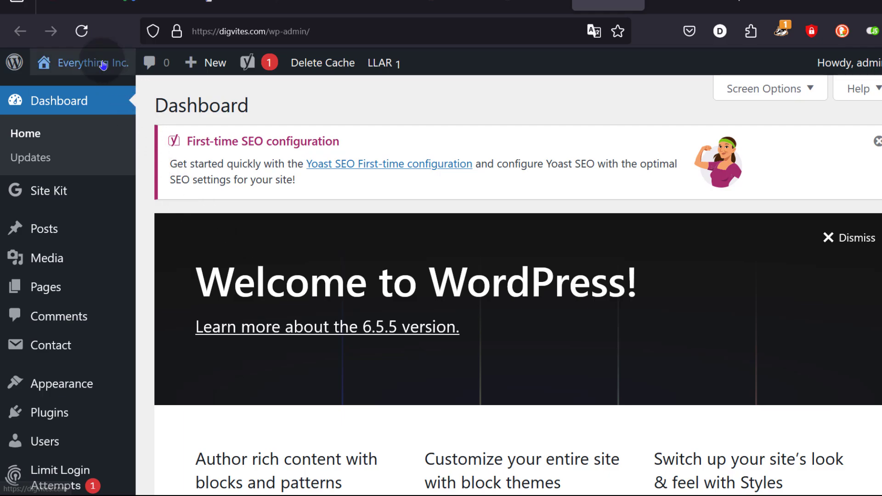
mouse_move(92, 63)
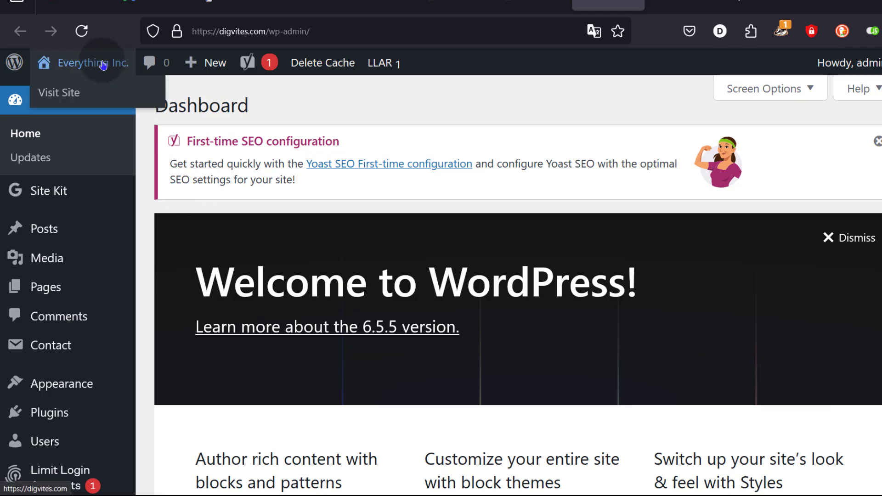
right_click(60, 93)
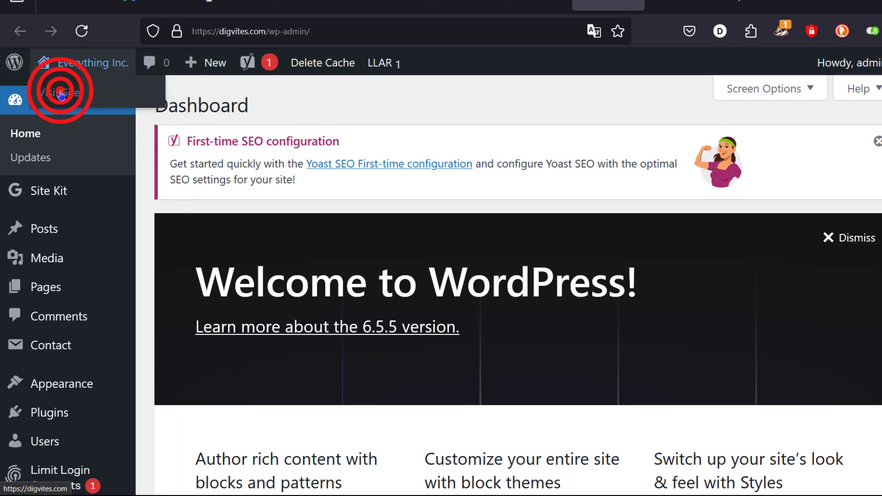
click(76, 104)
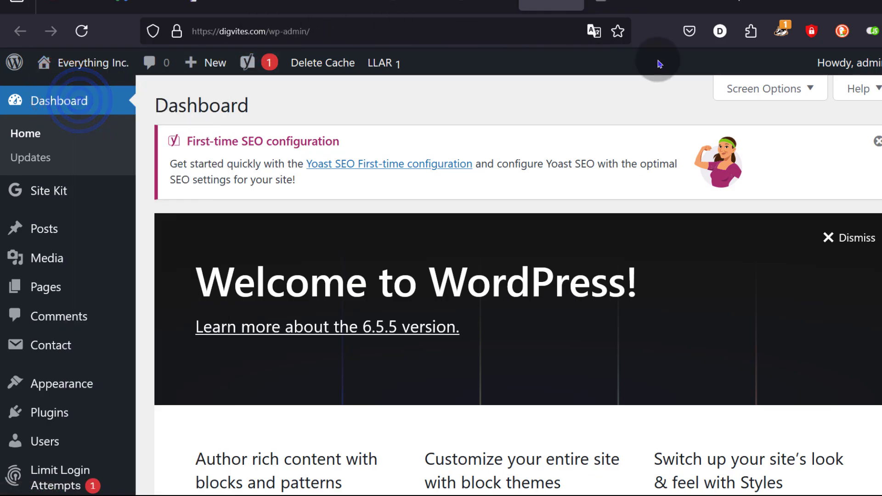
click(616, 6)
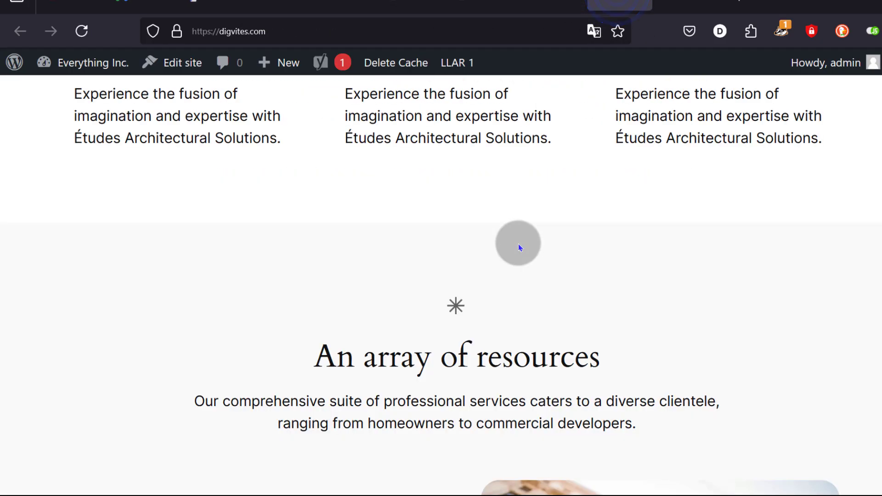
scroll(519, 246, up, 10)
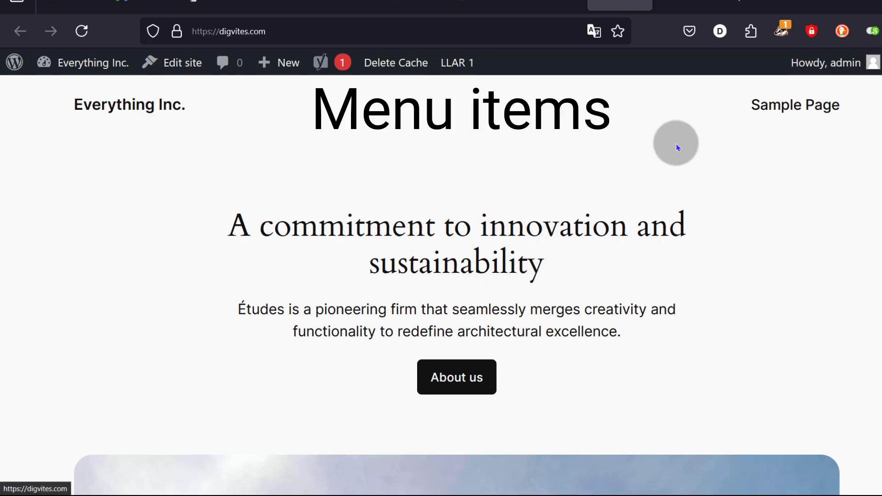
- Open the Sample Page from the site's header and look through its content down to the footer
click(796, 105)
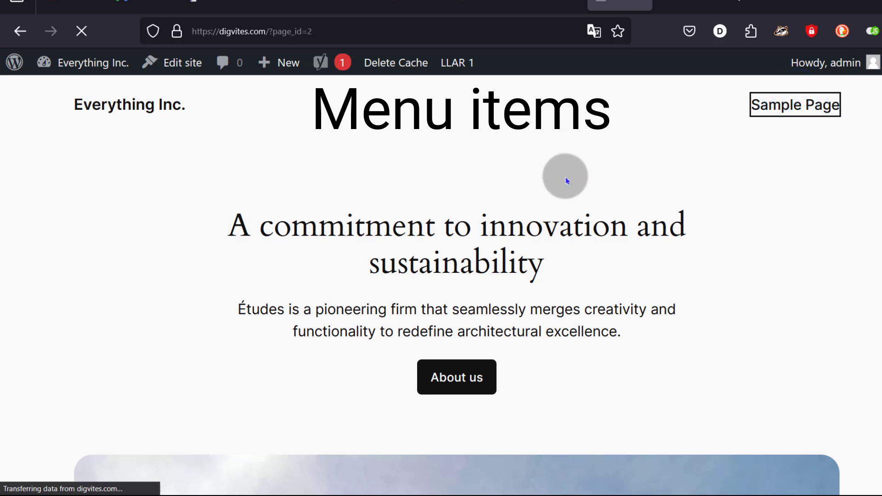
scroll(426, 193, down, 10)
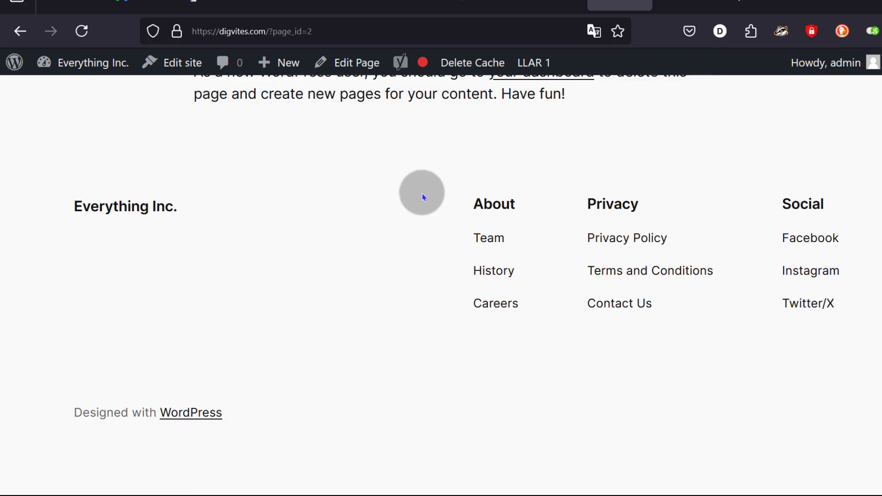
scroll(430, 260, up, 10)
click(546, 4)
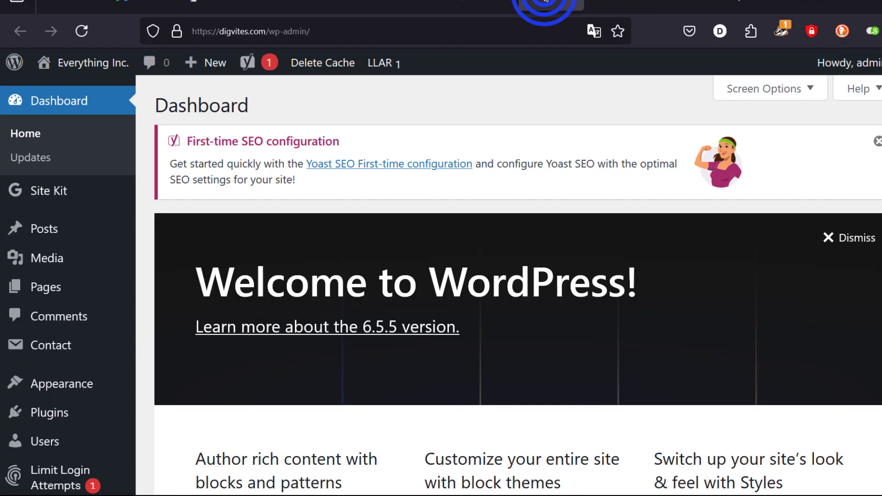
click(618, 4)
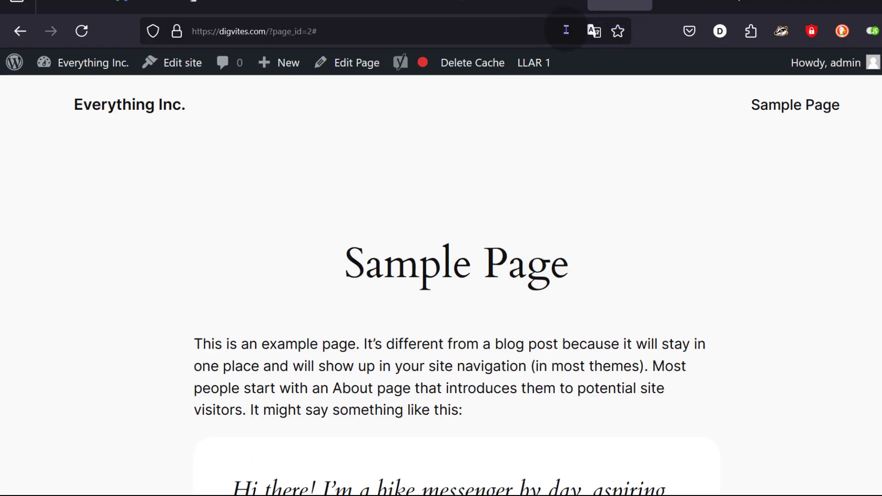
- Return to the WordPress admin and move the Sample Page to the trash
click(543, 4)
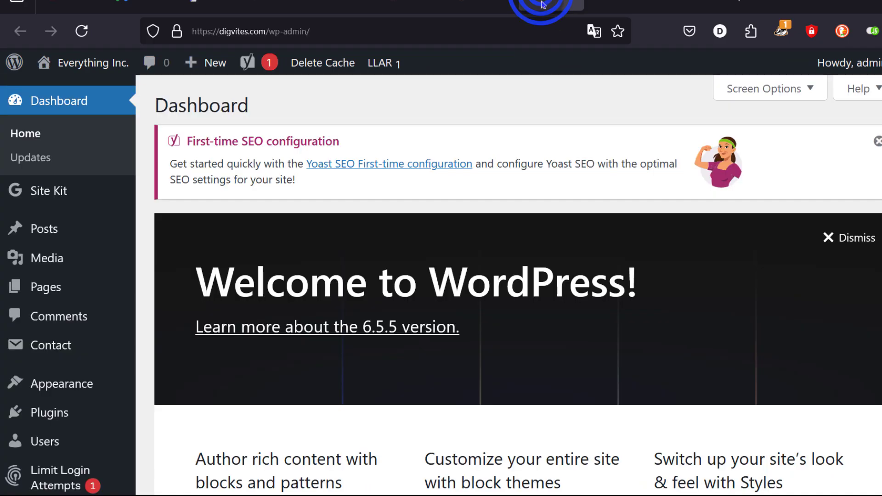
click(52, 289)
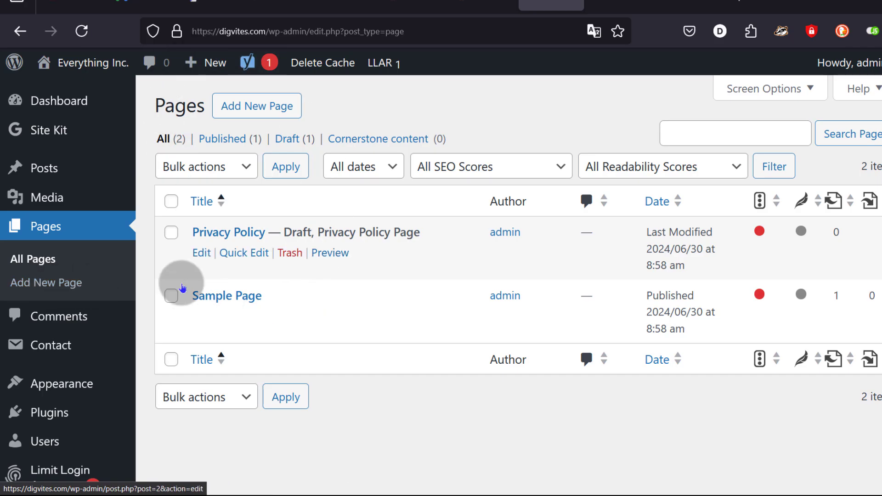
click(291, 318)
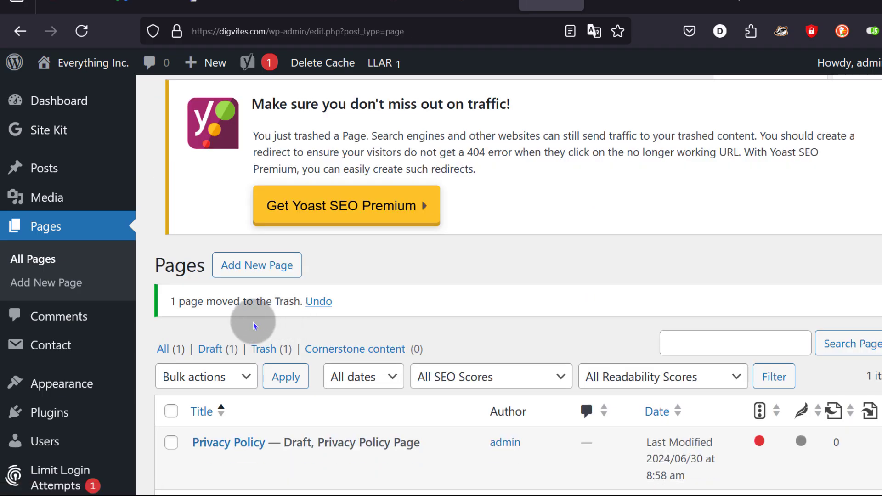
- Permanently delete the Sample Page from the trashed pages
scroll(389, 315, down, 3)
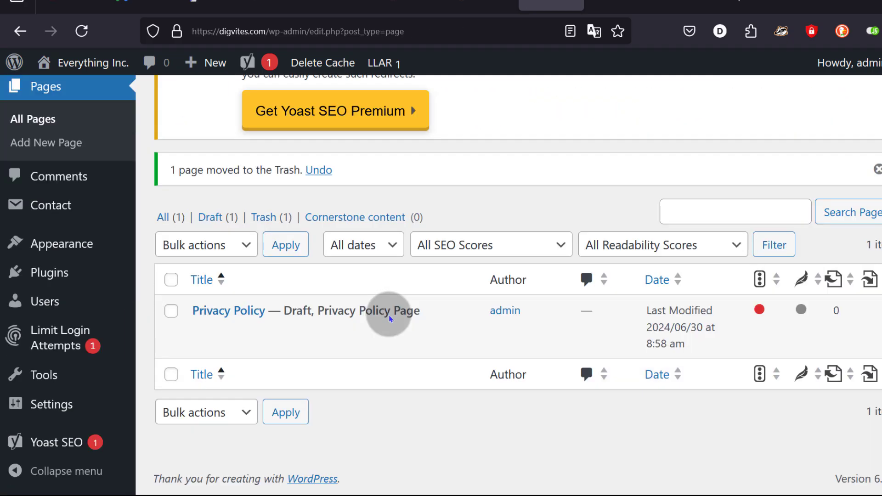
click(267, 219)
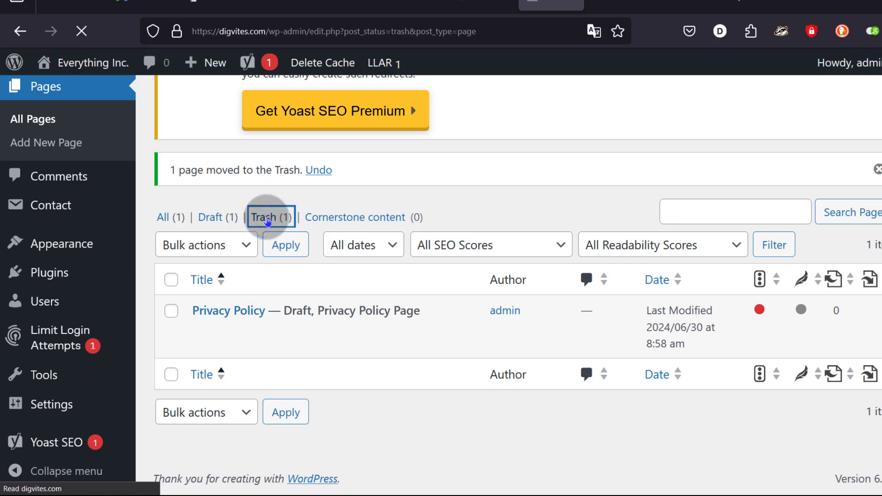
scroll(299, 239, down, 3)
scroll(276, 276, up, 2)
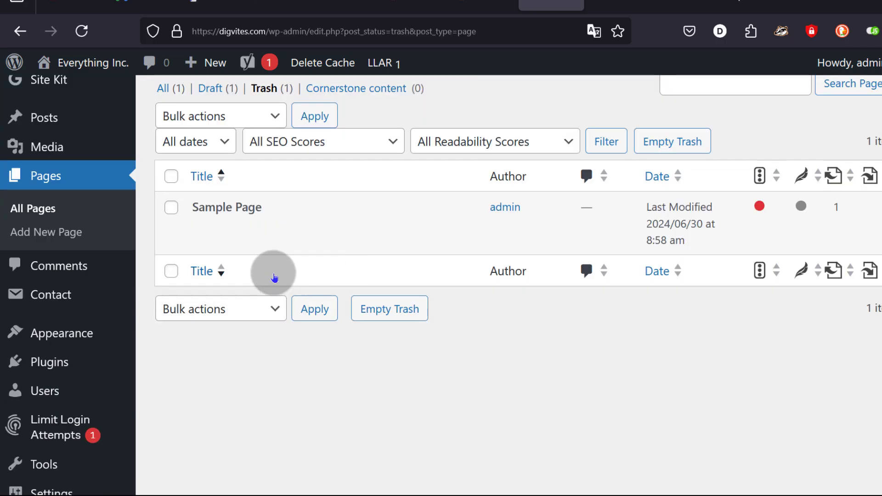
click(285, 228)
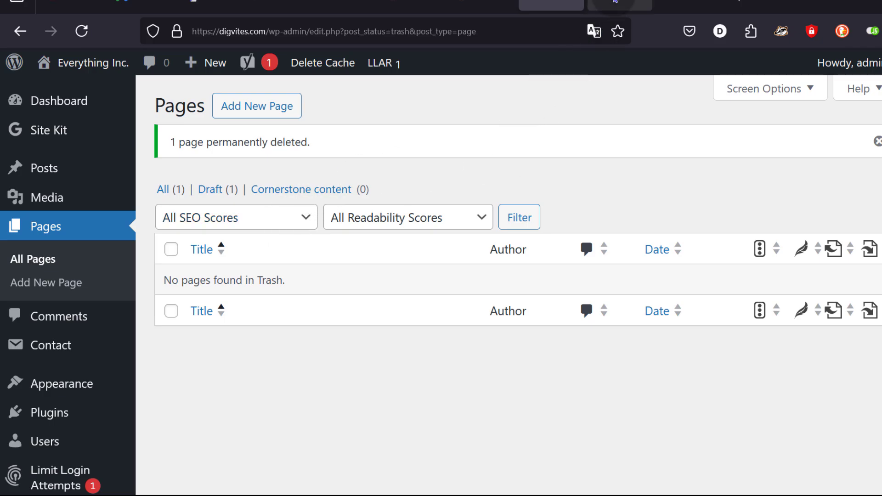
- Switch to the wordpress.org site and examine its home page and the Extend options for themes and plugins
click(675, 5)
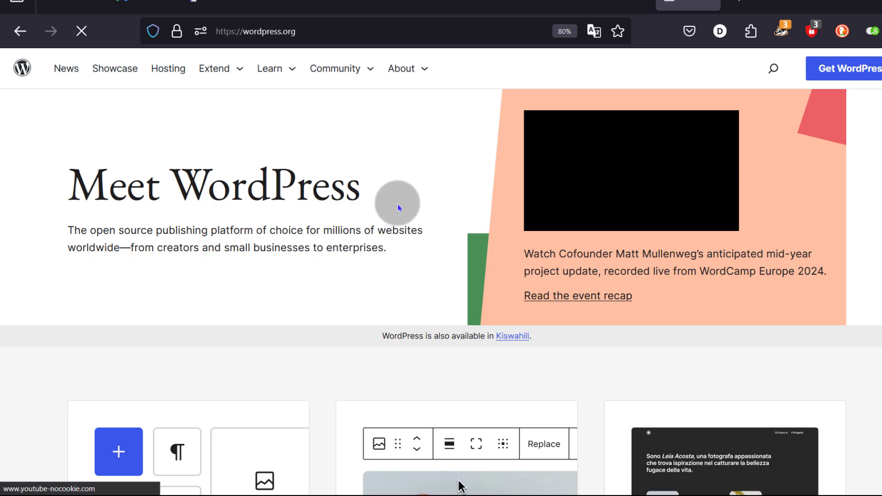
scroll(448, 210, down, 8)
scroll(437, 219, up, 8)
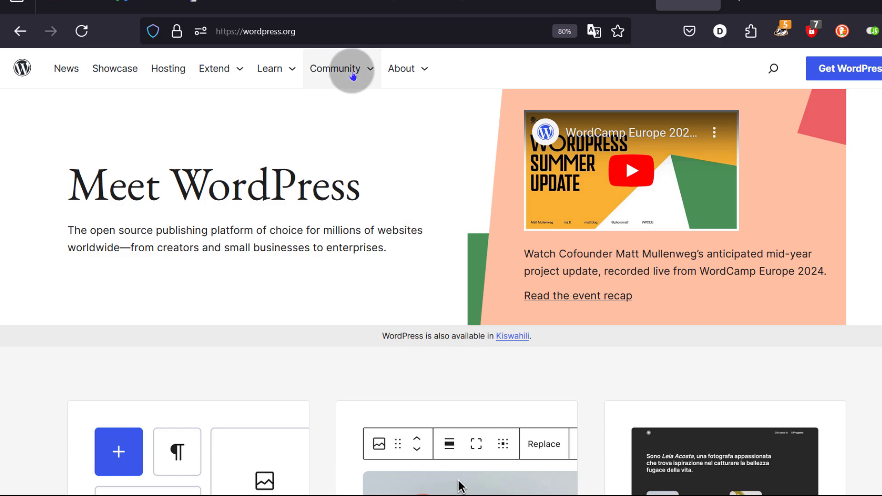
click(235, 70)
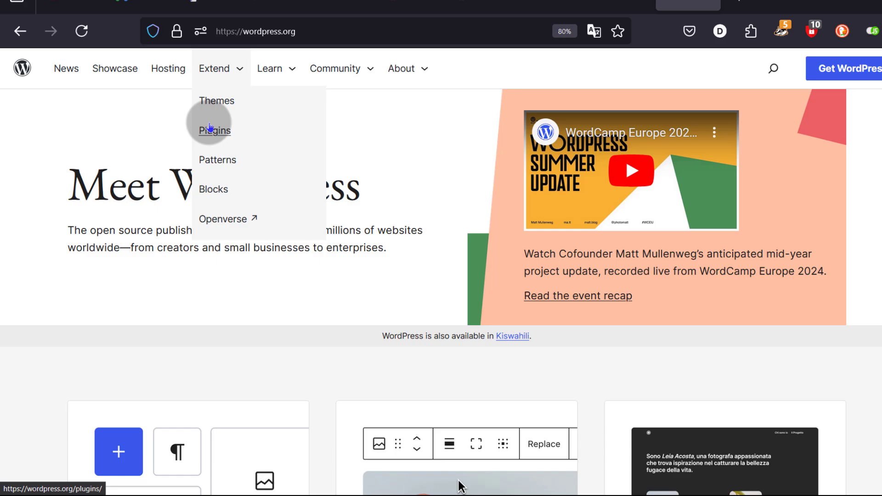
click(409, 146)
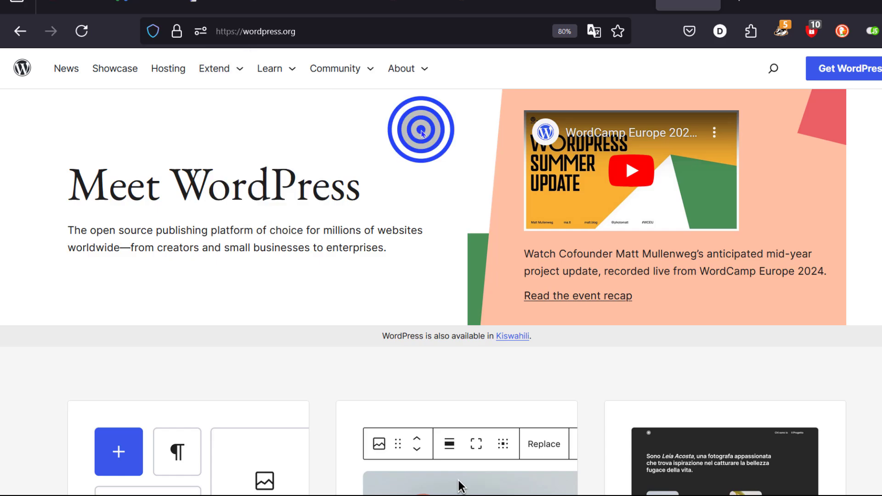
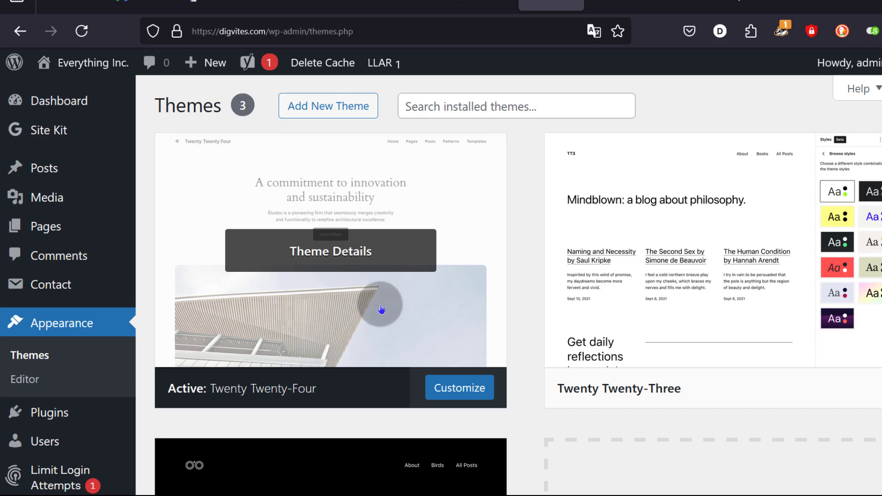
- Delete the inactive Twenty Twenty-Two theme from the installed themes
scroll(618, 247, down, 5)
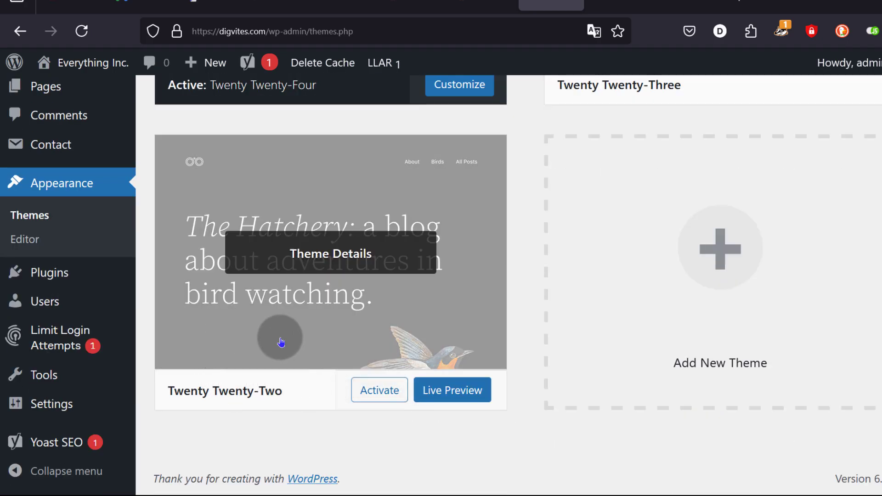
click(332, 251)
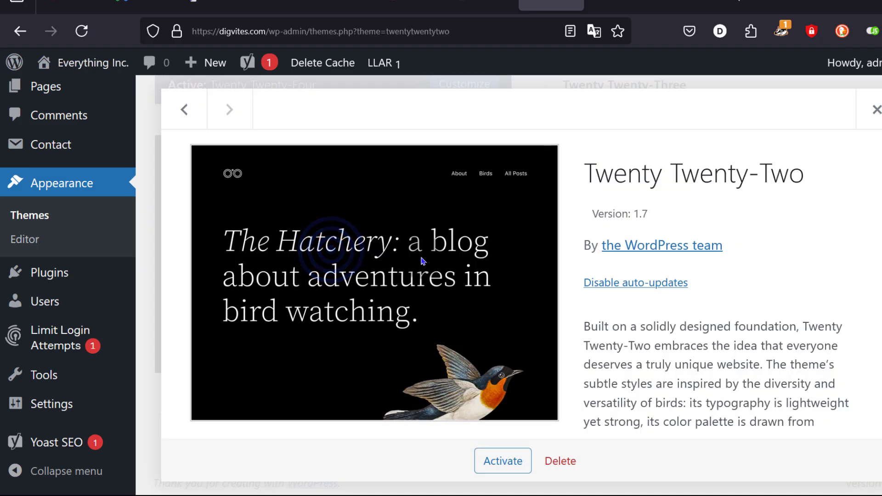
scroll(423, 261, down, 5)
click(565, 462)
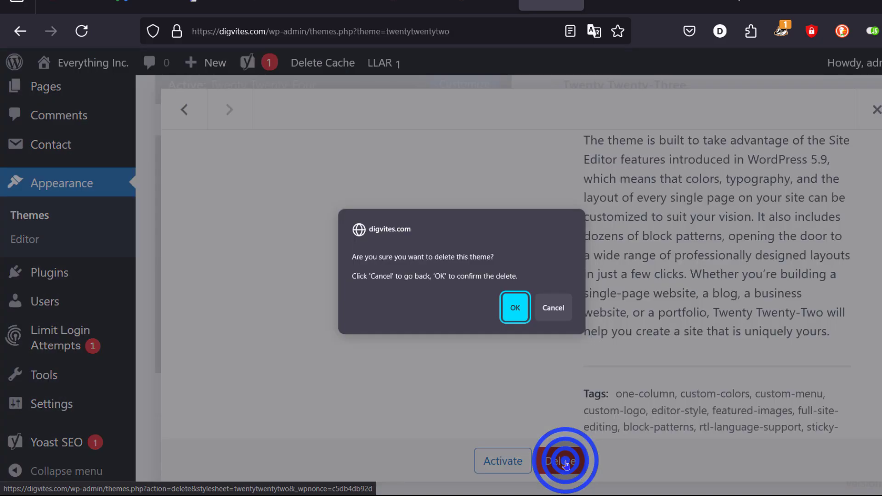
click(514, 306)
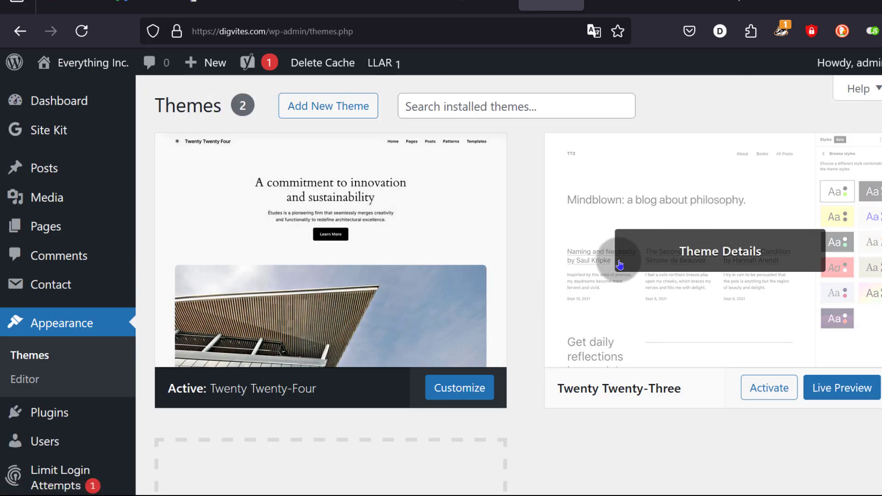
- Delete the inactive Twenty Twenty-Three theme from the installed themes
click(644, 248)
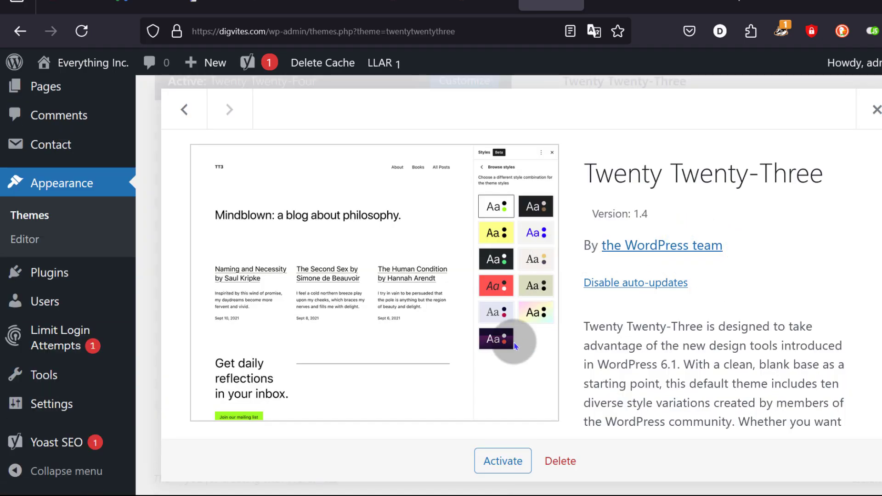
scroll(515, 346, down, 2)
click(562, 460)
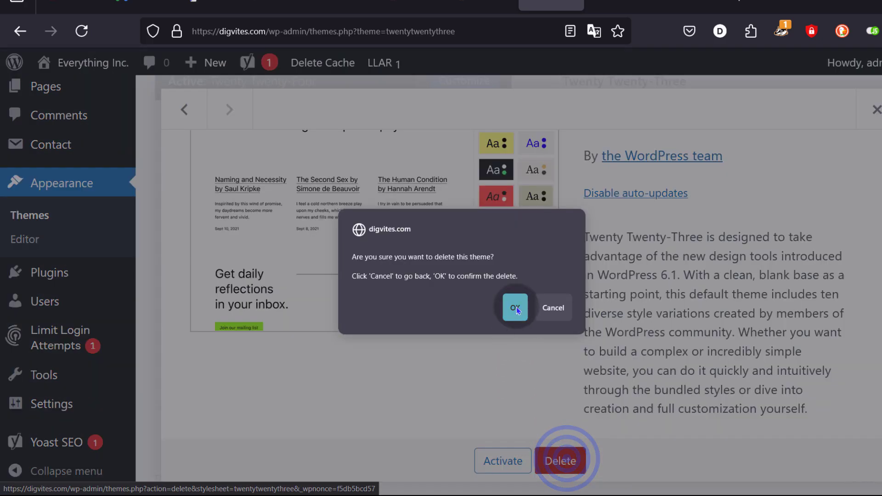
click(515, 308)
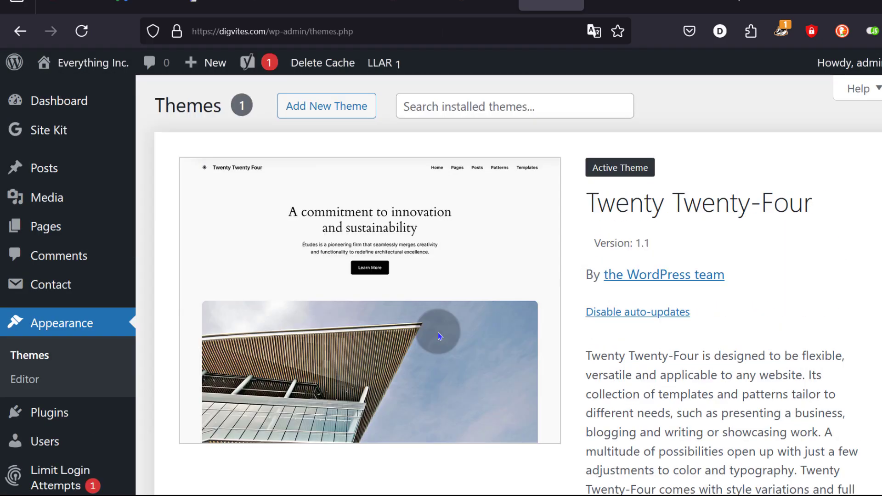
- Search the theme directory for Generatepress, then install and activate the GeneratePress theme
click(317, 105)
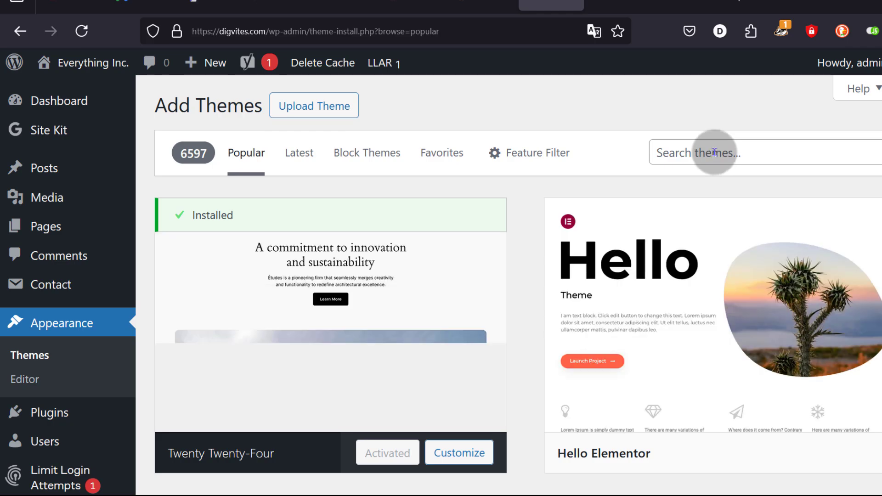
click(715, 152)
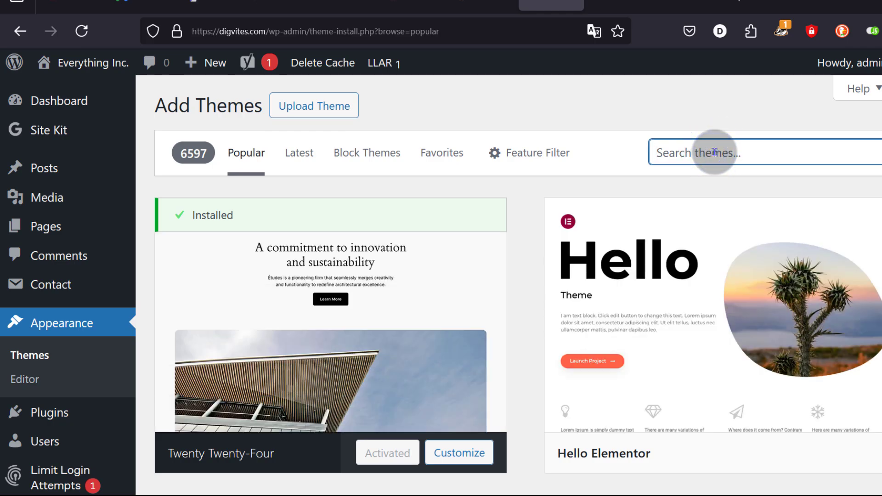
text(Gener)
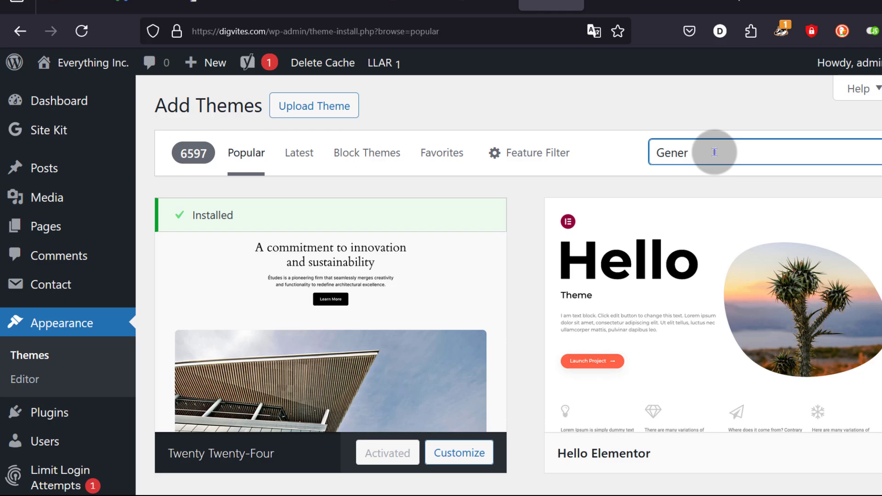
text(atepres)
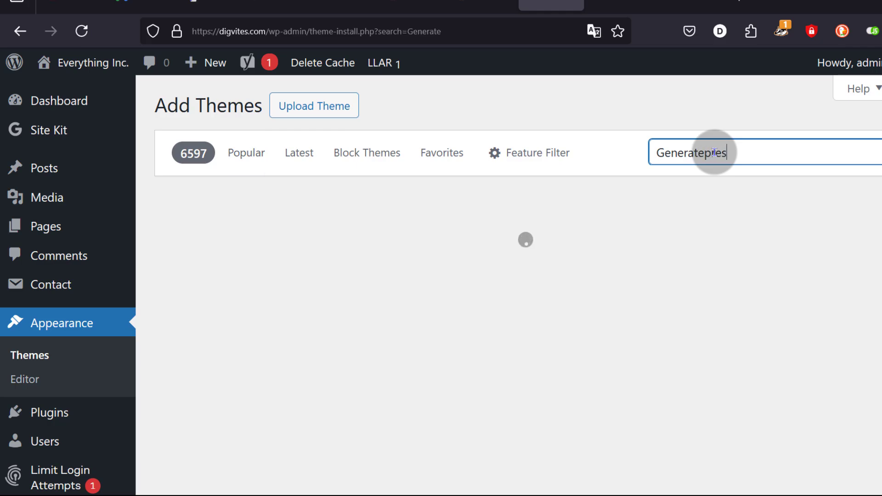
text(s)
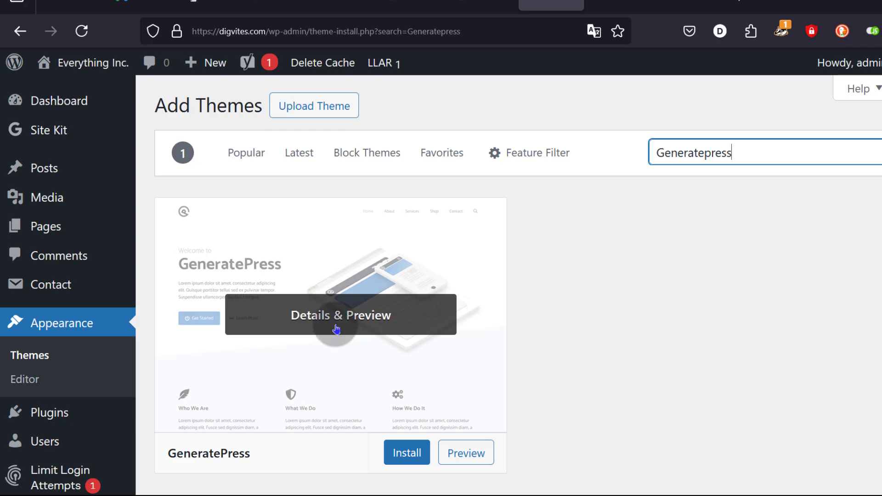
click(413, 455)
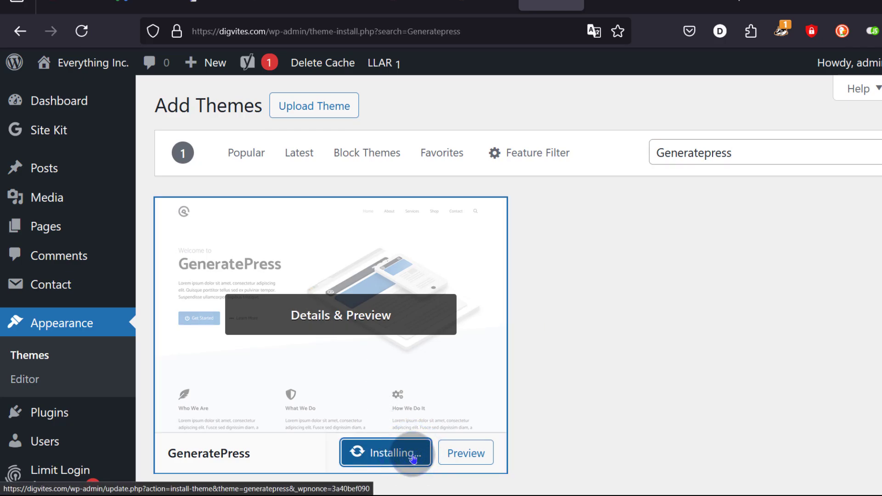
click(389, 455)
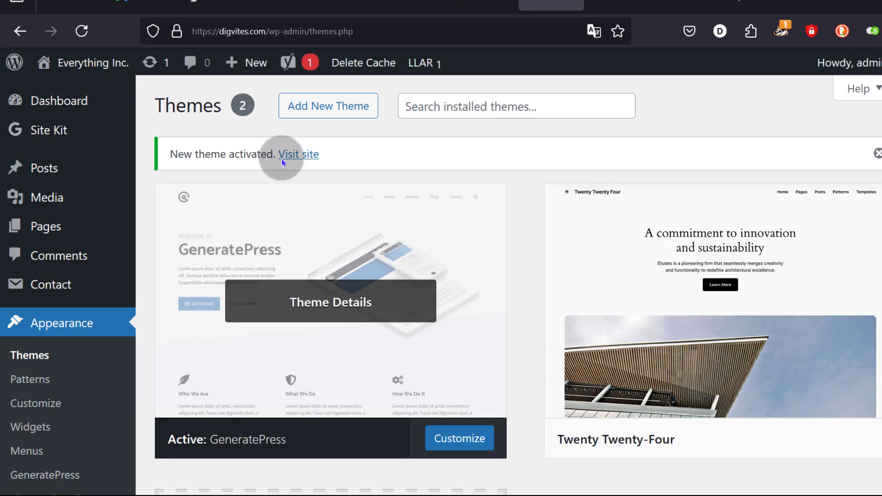
- Reload the site's front page and examine how it looks with the newly activated theme
click(653, 7)
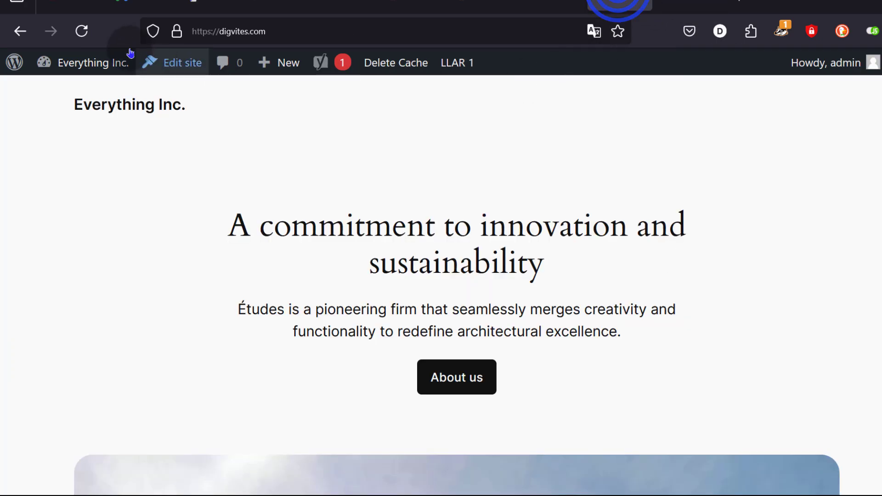
click(82, 31)
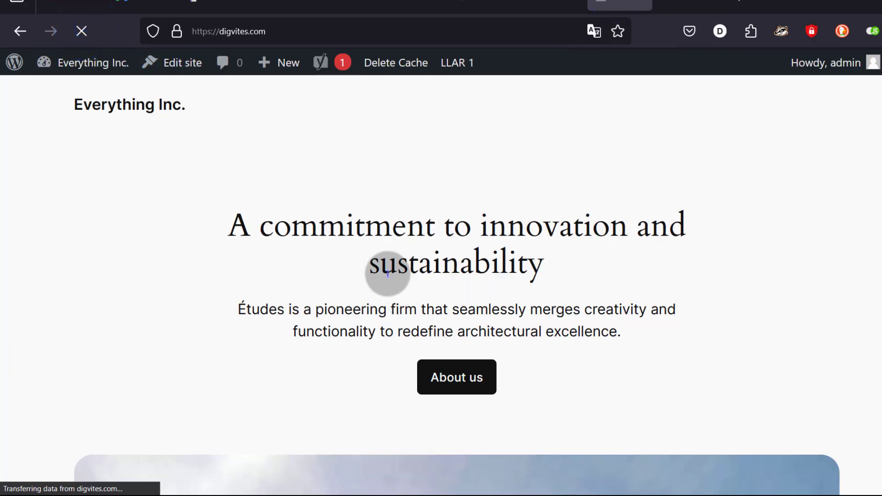
scroll(459, 239, down, 5)
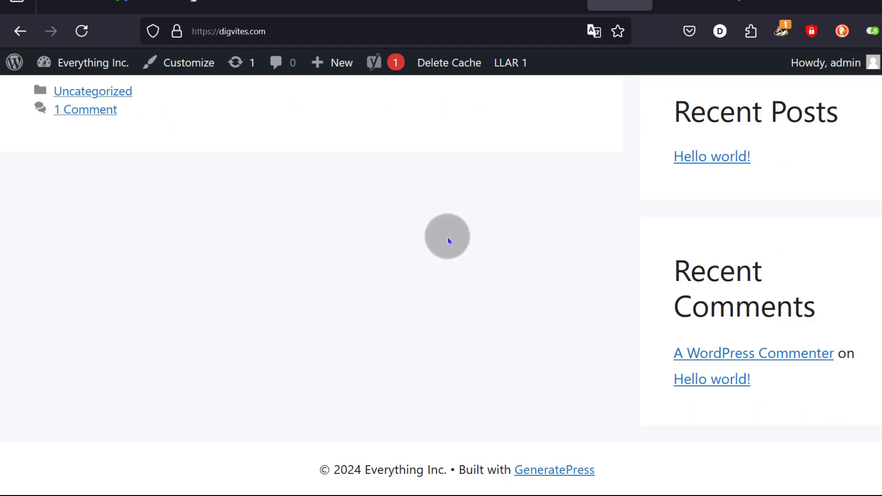
scroll(449, 239, up, 5)
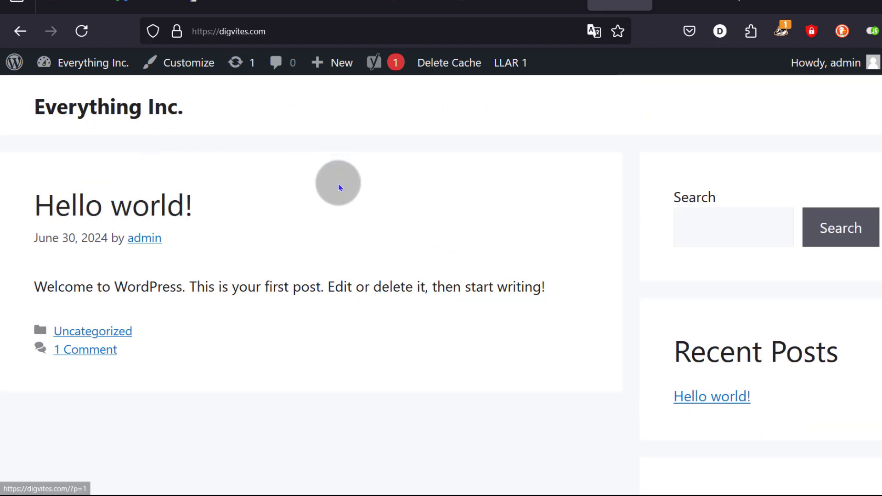
- Return to the site administration, show the installed plugins and dismiss the Site Kit activation notice
click(542, 5)
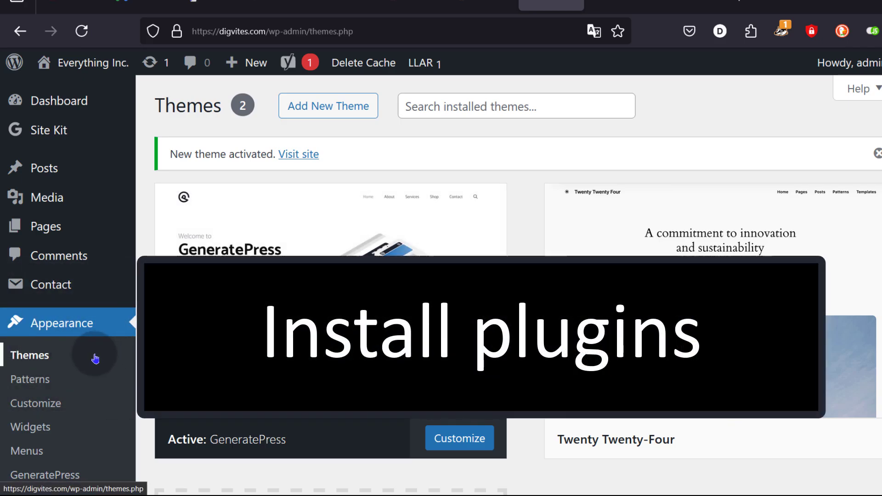
scroll(95, 359, down, 5)
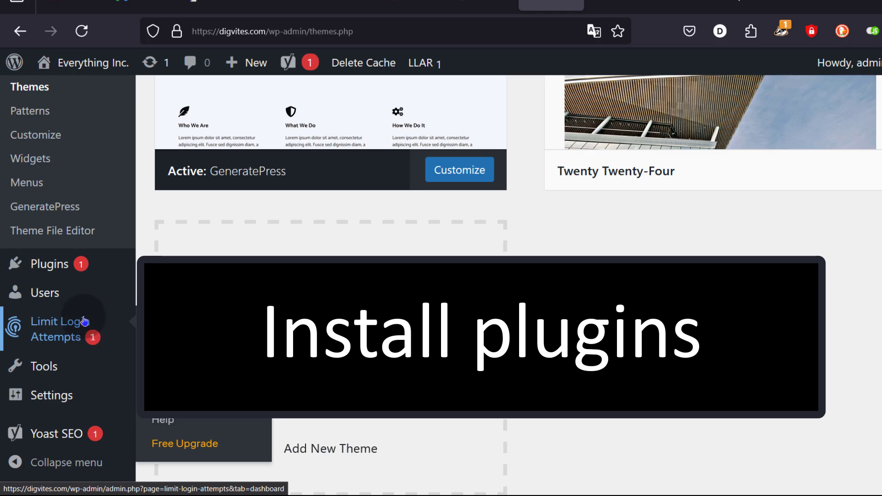
mouse_move(80, 297)
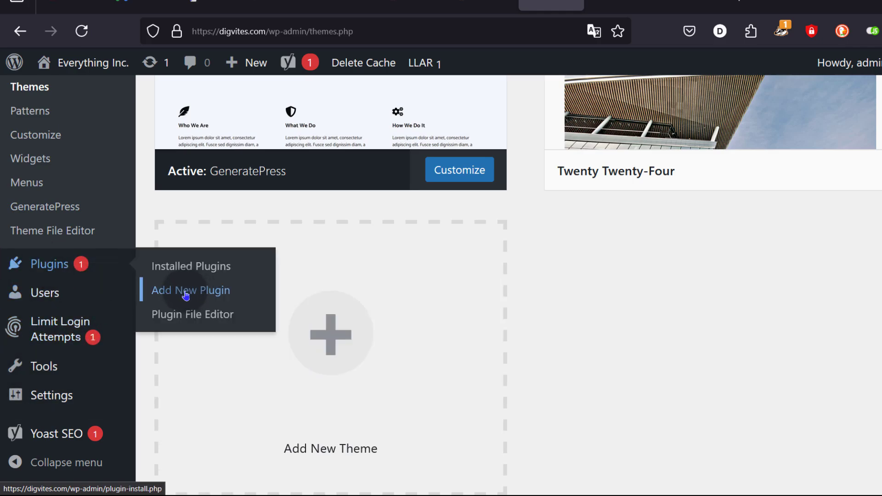
click(57, 266)
click(387, 250)
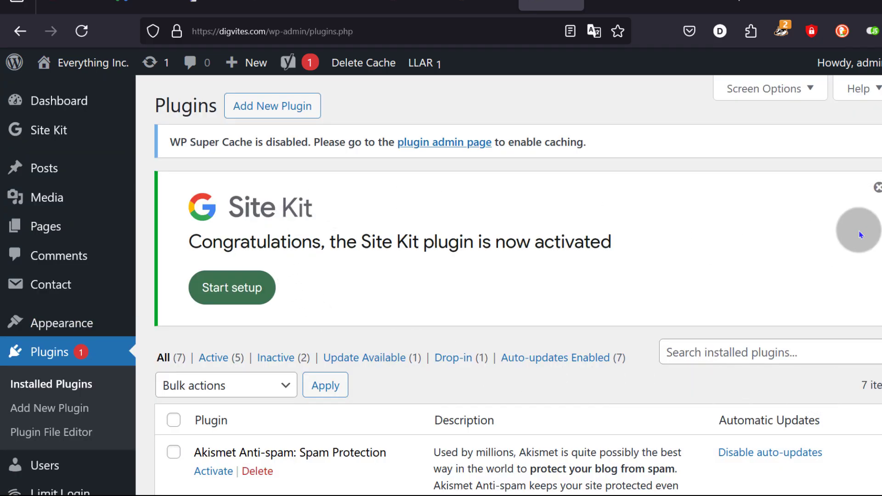
click(878, 187)
- Look through the list of installed plugins, including the Akismet Anti-spam entry
scroll(330, 246, down, 4)
scroll(330, 246, down, 10)
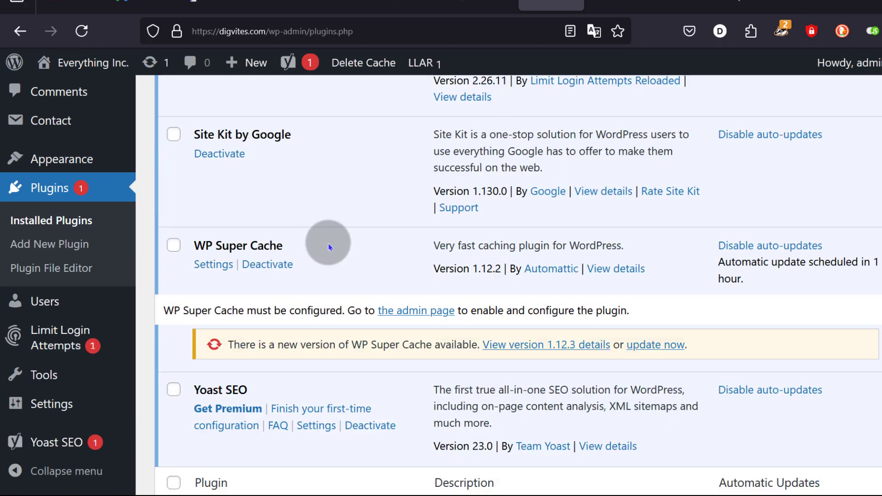
scroll(313, 285, up, 12)
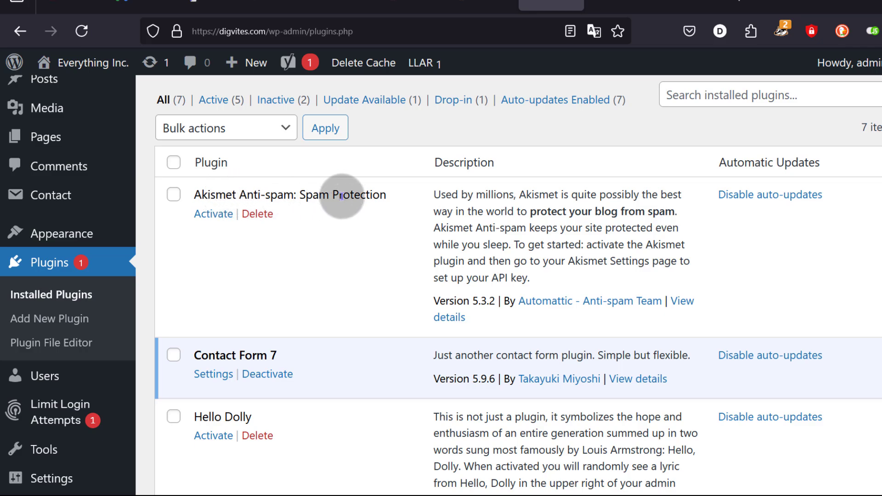
click(296, 196)
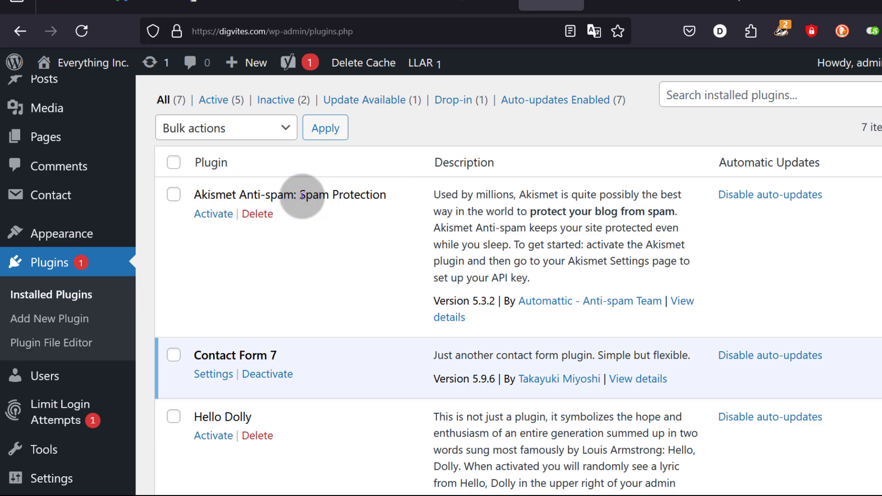
drag(306, 197, 365, 205)
click(338, 244)
- Delete the inactive Hello Dolly plugin and confirm its removal
scroll(339, 244, down, 3)
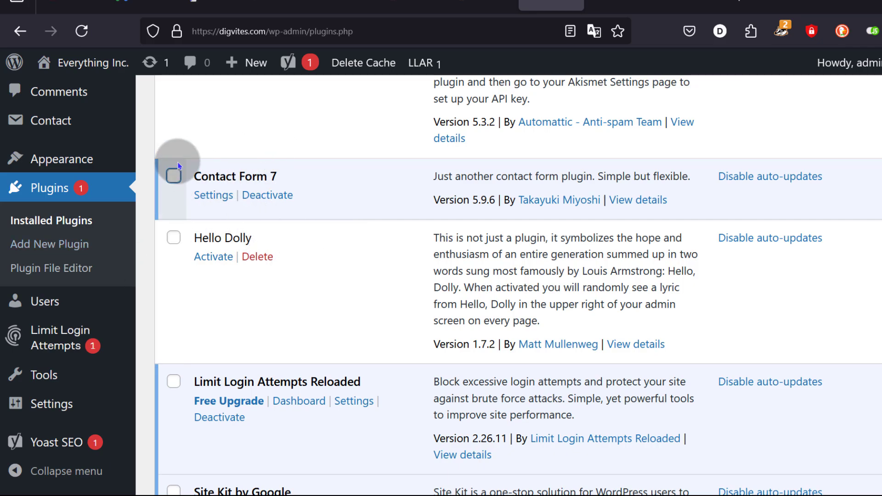
scroll(344, 247, down, 2)
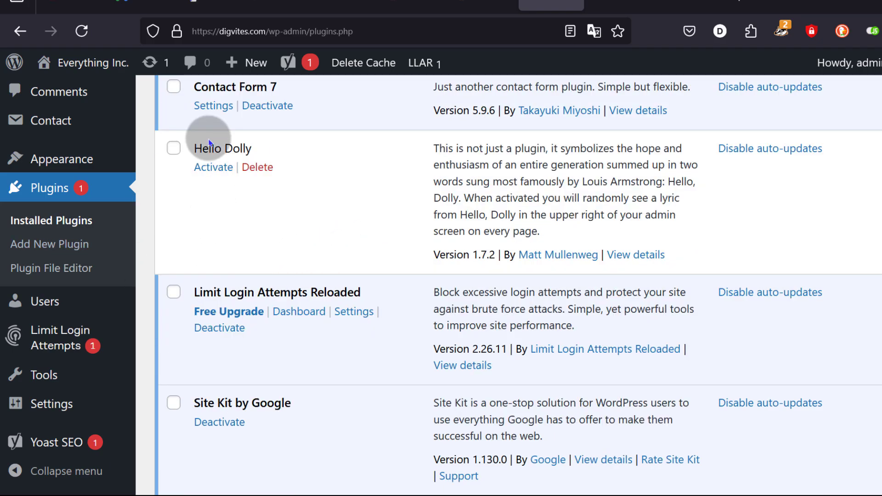
click(259, 168)
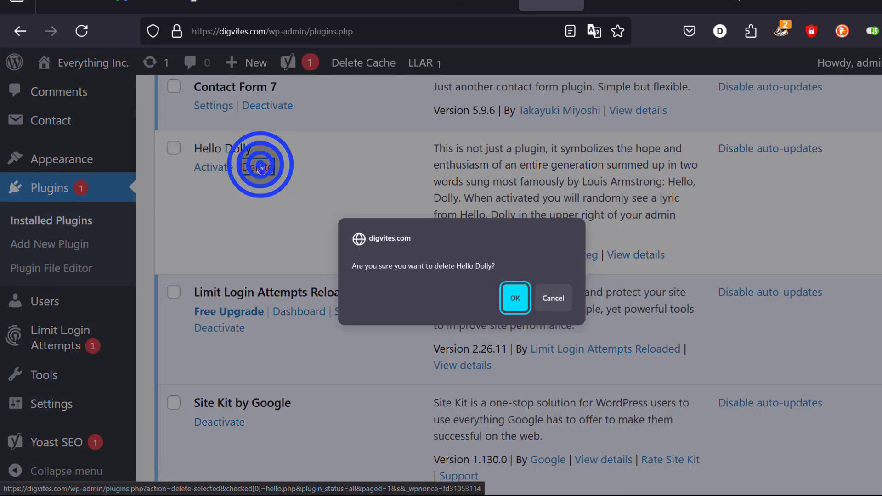
click(513, 299)
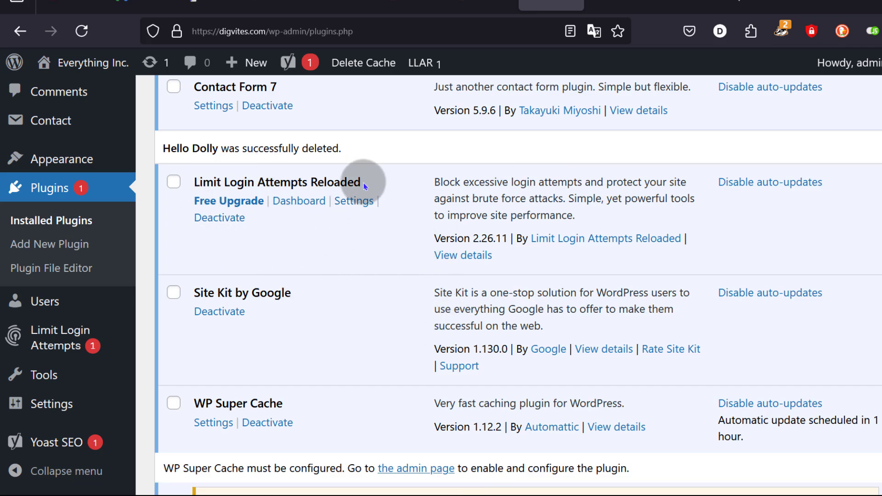
- Review the remaining installed plugins: Limit Login Attempts Reloaded, Site Kit by Google, WP Super Cache and Yoast SEO
scroll(303, 257, down, 2)
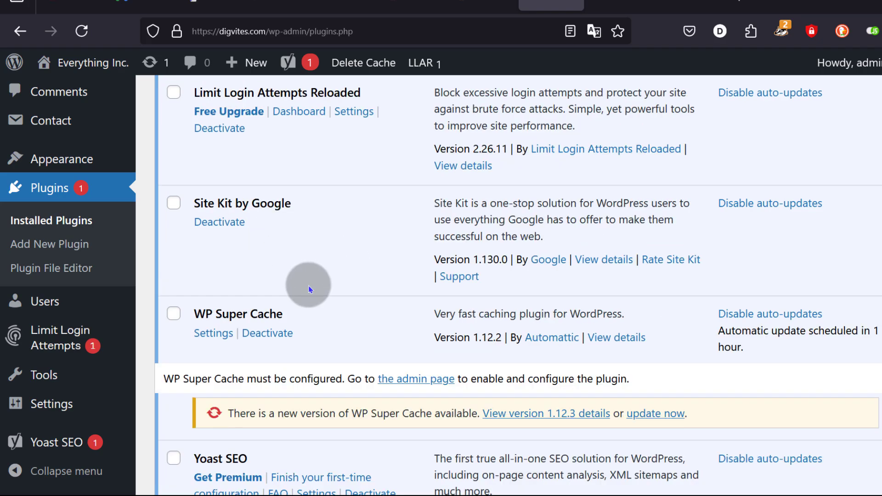
scroll(271, 255, down, 4)
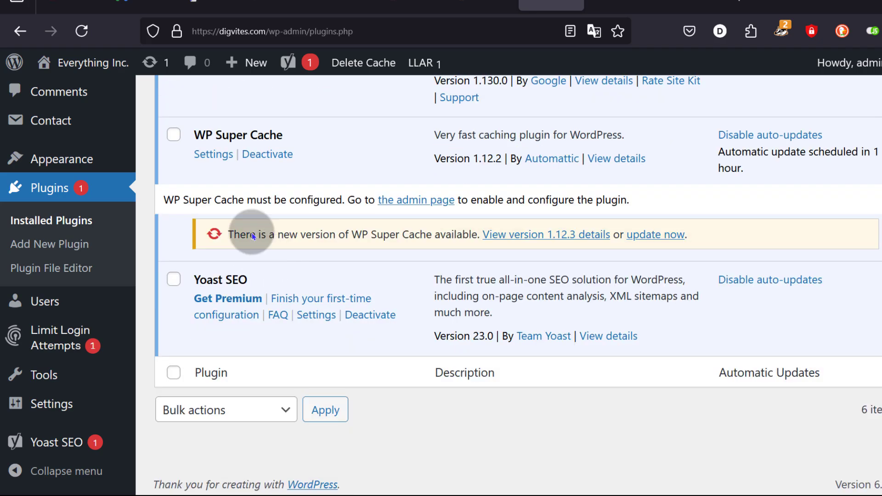
scroll(285, 183, up, 4)
scroll(324, 284, down, 4)
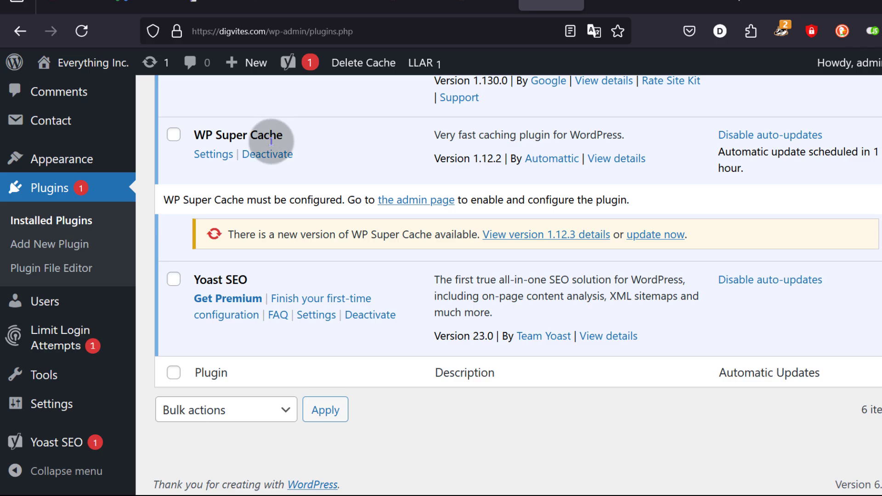
drag(256, 133, 291, 138)
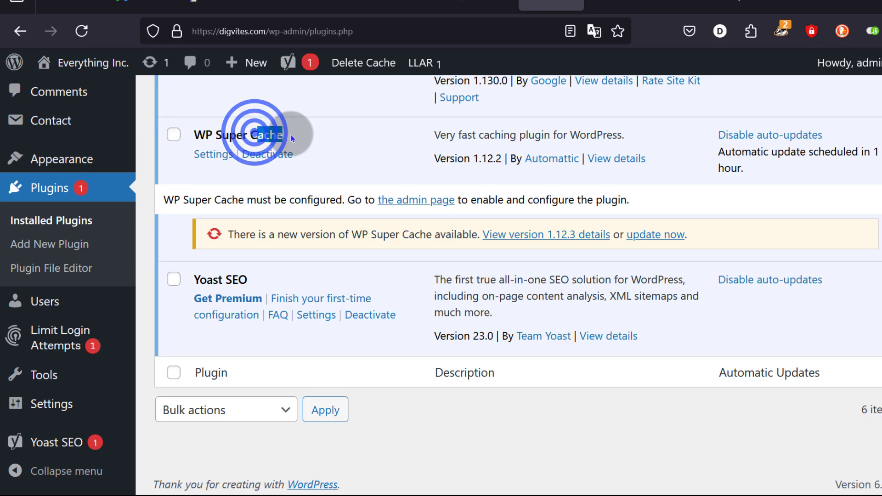
click(216, 170)
scroll(216, 170, down, 1)
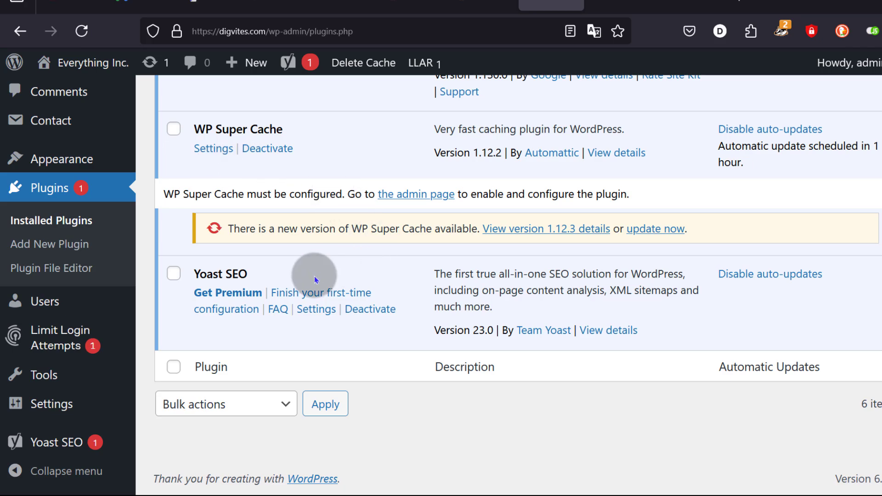
drag(189, 275, 320, 276)
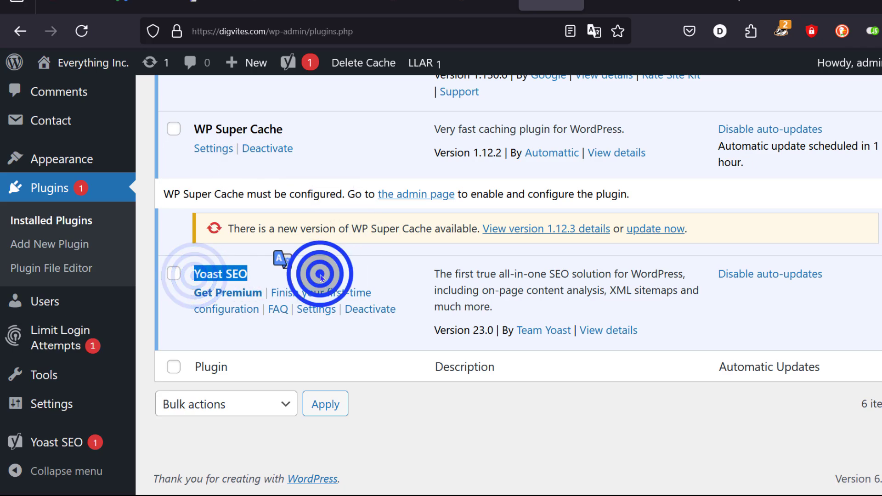
click(321, 276)
- Search the plugin directory for Generateblocks, then install and activate the GenerateBlocks plugin
scroll(354, 264, up, 2)
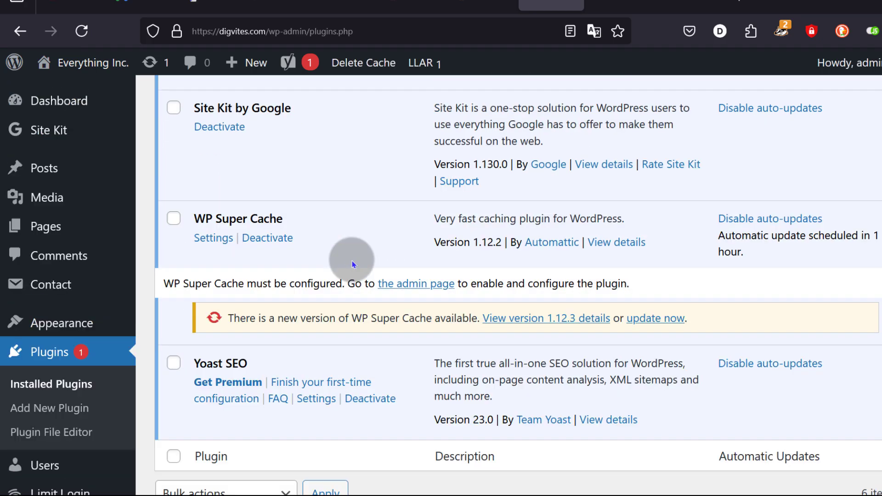
scroll(354, 264, up, 5)
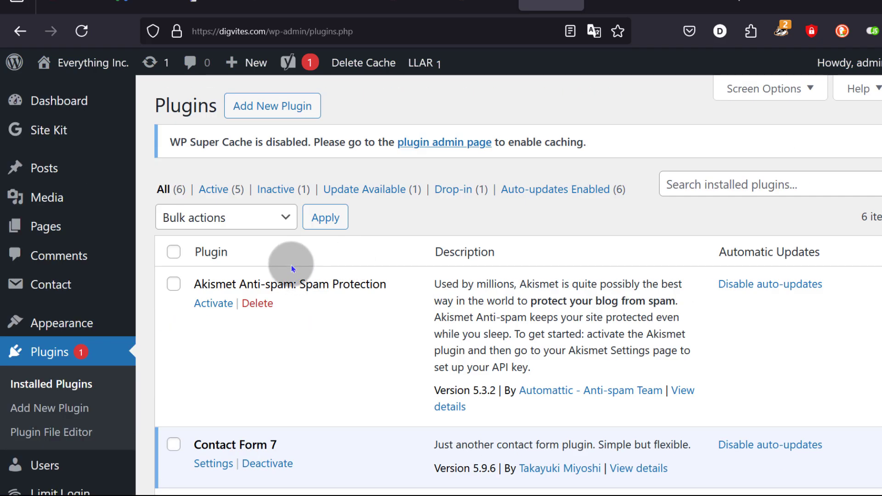
click(265, 107)
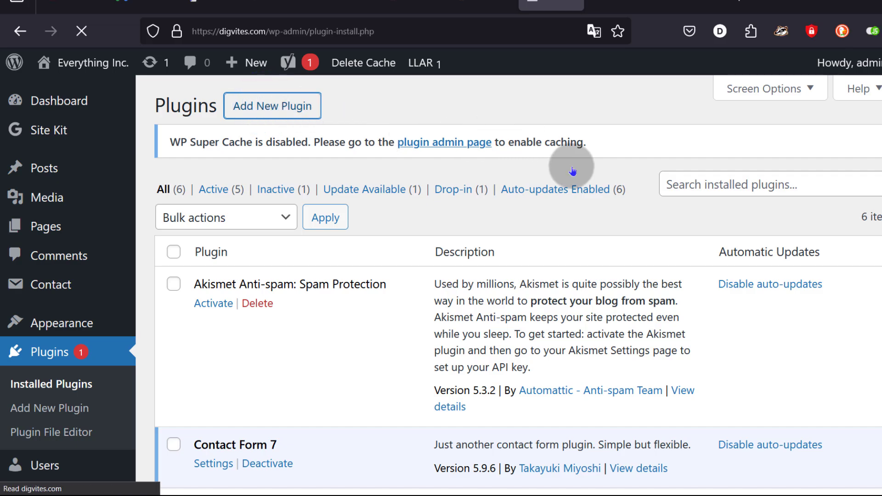
click(720, 148)
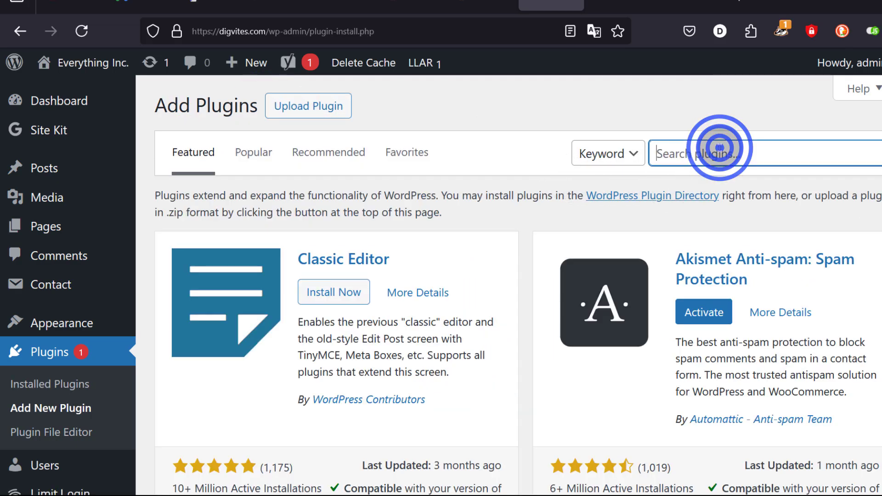
text(Generateblocks)
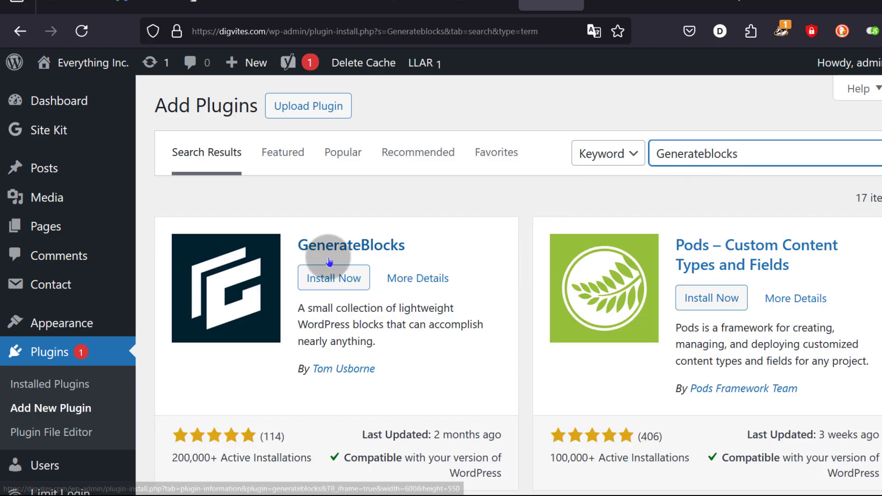
click(337, 280)
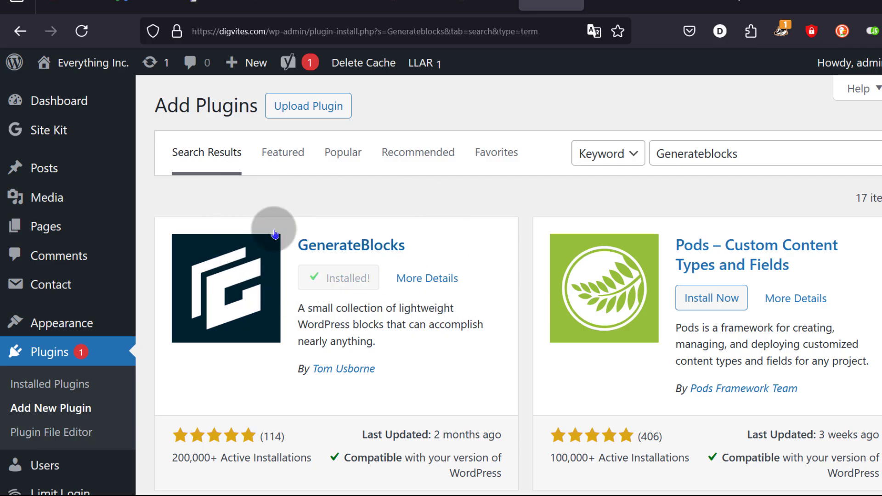
click(330, 281)
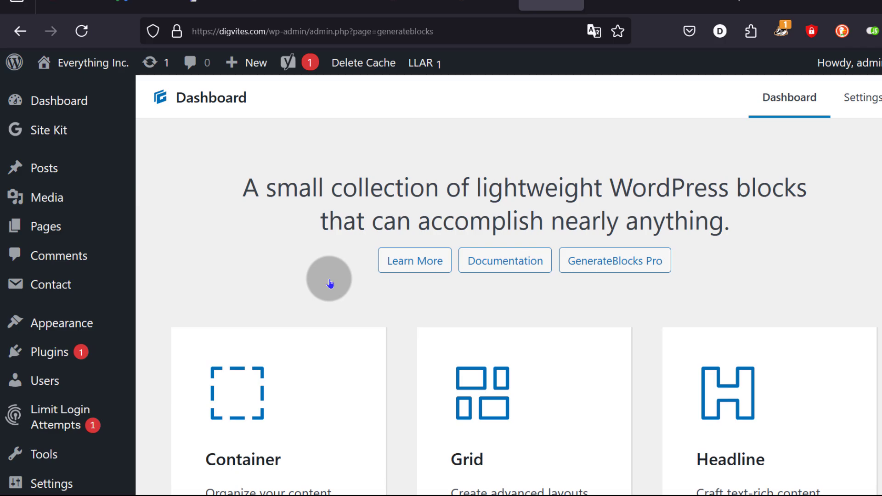
scroll(345, 275, down, 10)
scroll(346, 276, up, 10)
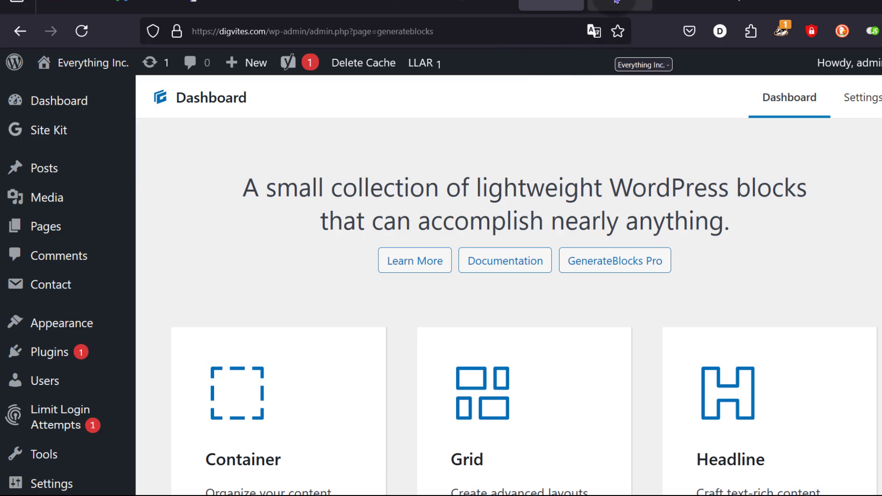
scroll(83, 197, down, 5)
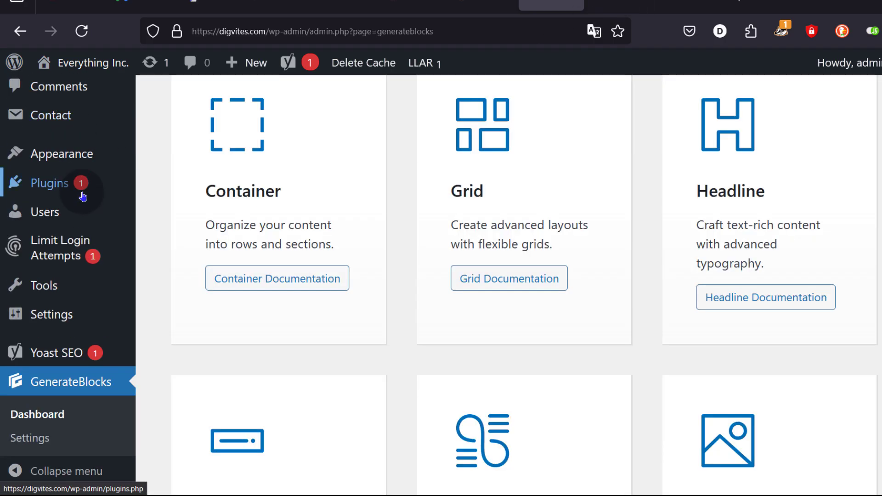
scroll(83, 196, up, 5)
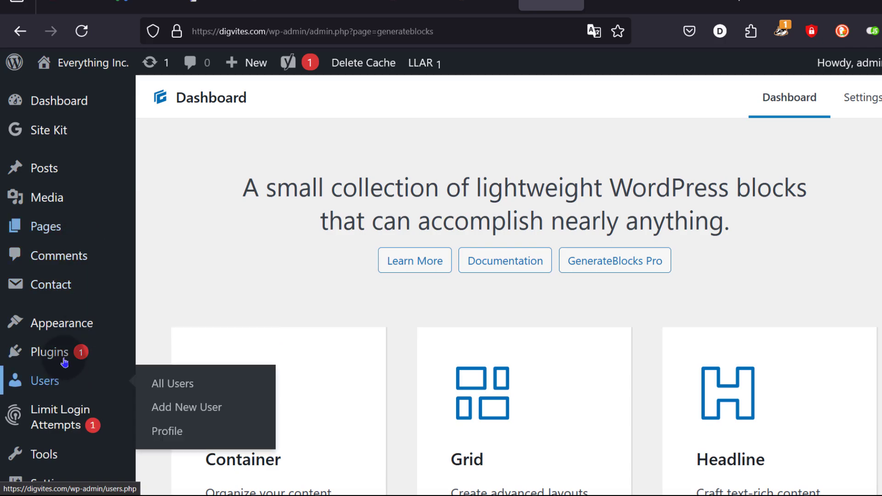
- Create a new page titled Home, dismissing the block editor welcome guide, and publish it
mouse_move(45, 228)
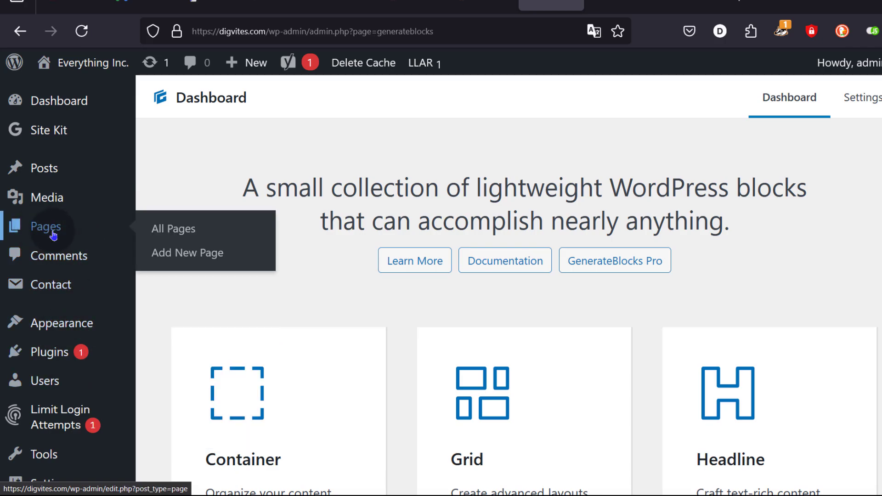
mouse_move(248, 63)
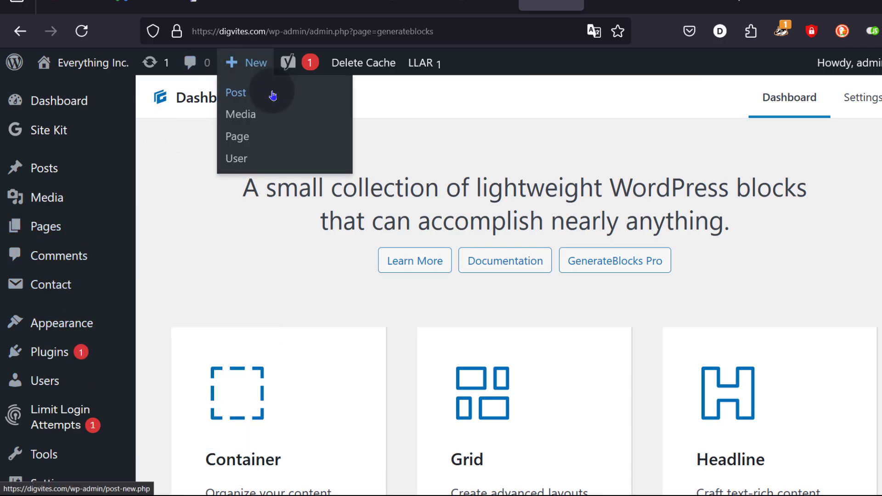
click(245, 137)
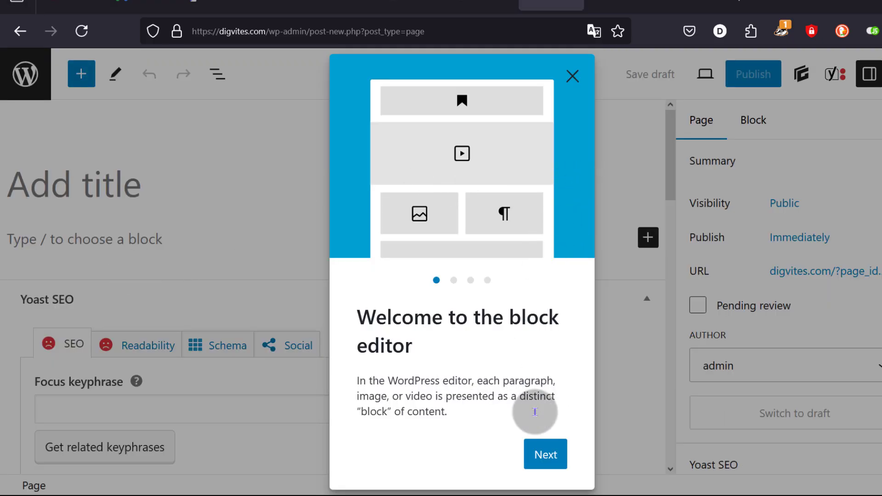
click(574, 76)
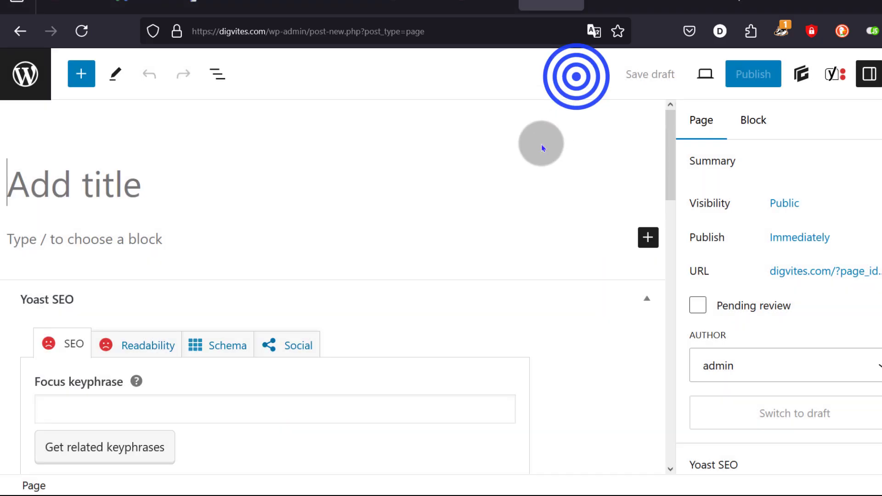
click(98, 183)
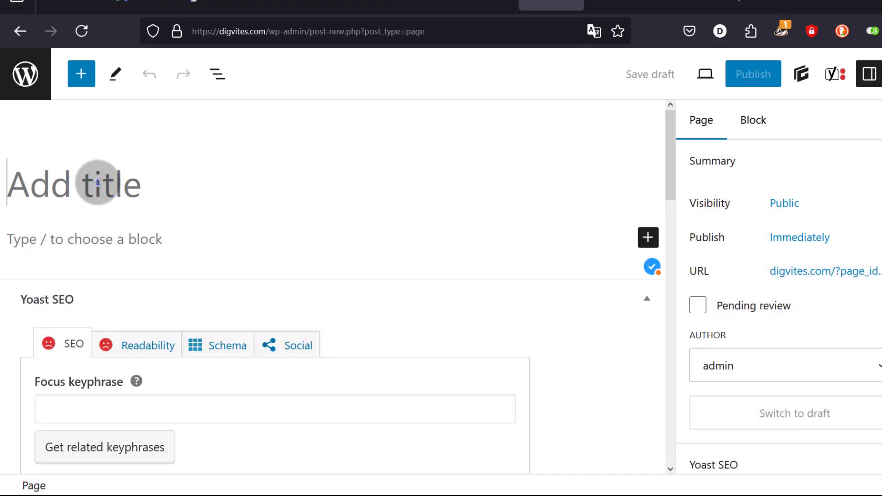
text(Home)
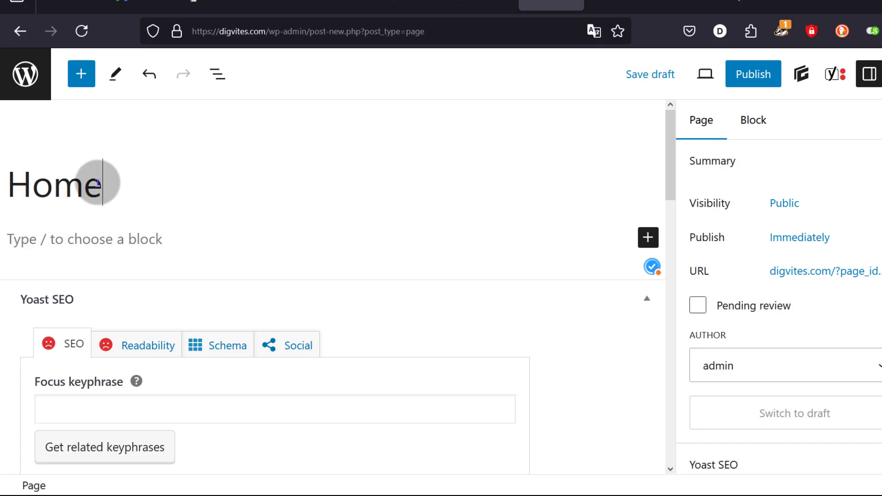
click(756, 75)
click(759, 75)
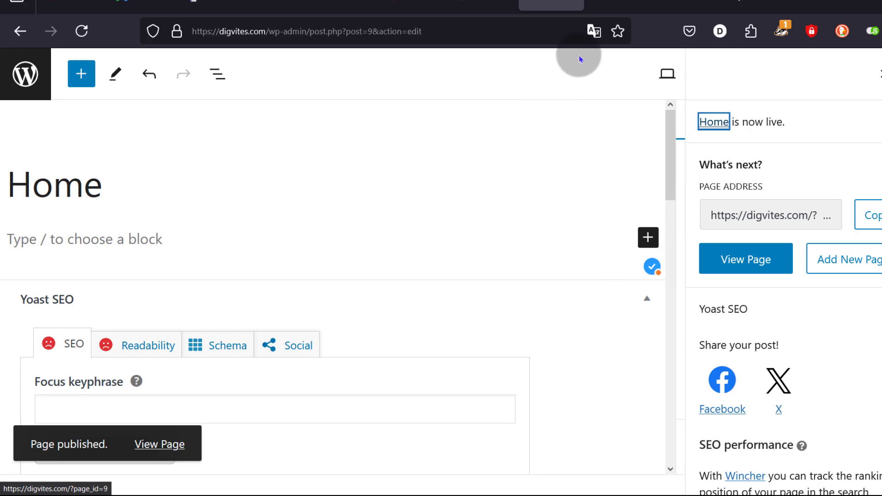
- Reload the live site's front page and go through its dashboard to the Reading settings
click(621, 3)
click(81, 31)
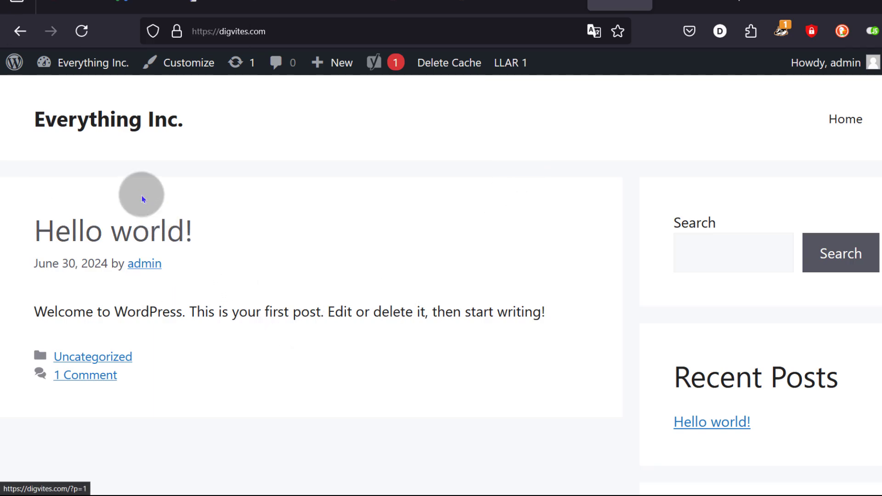
mouse_move(90, 83)
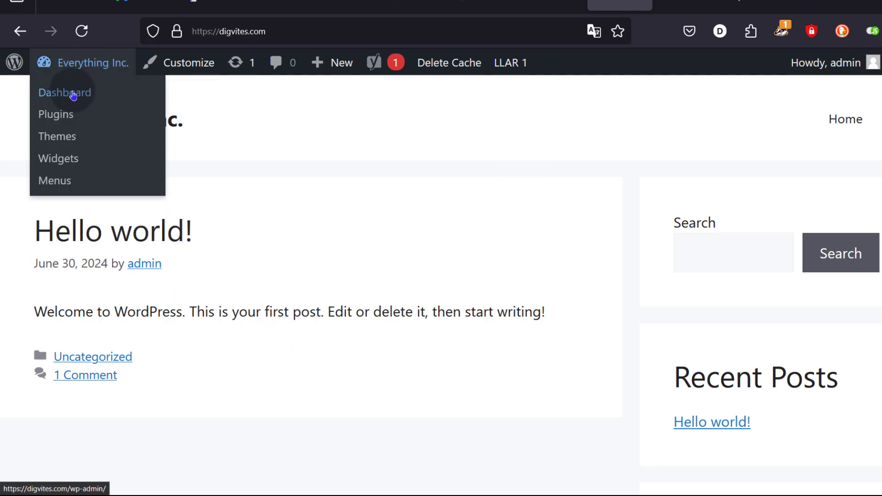
click(72, 95)
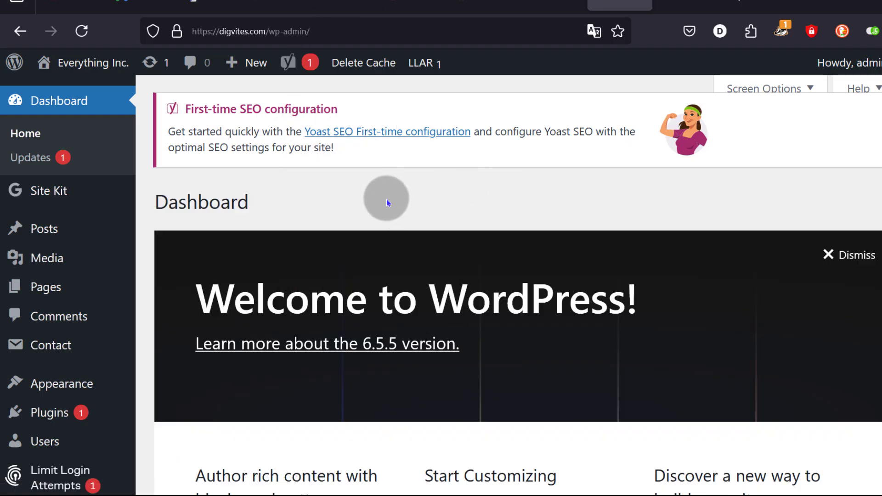
scroll(89, 340, down, 4)
mouse_move(91, 342)
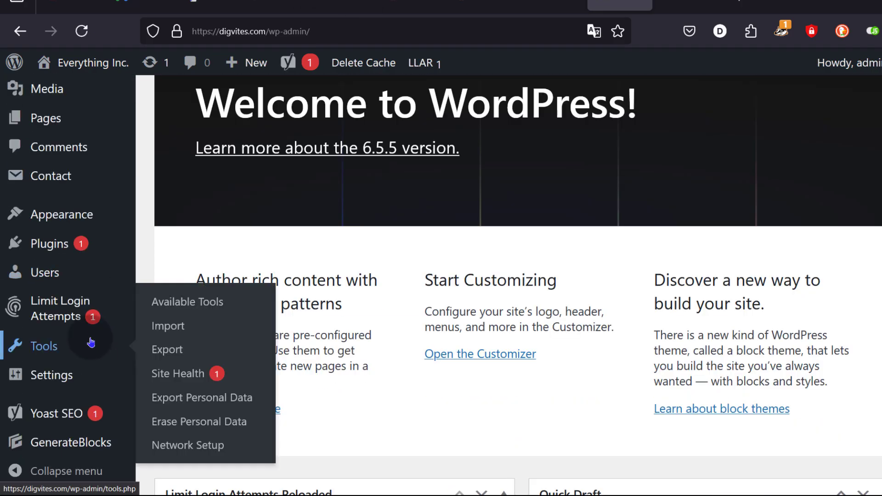
mouse_move(63, 384)
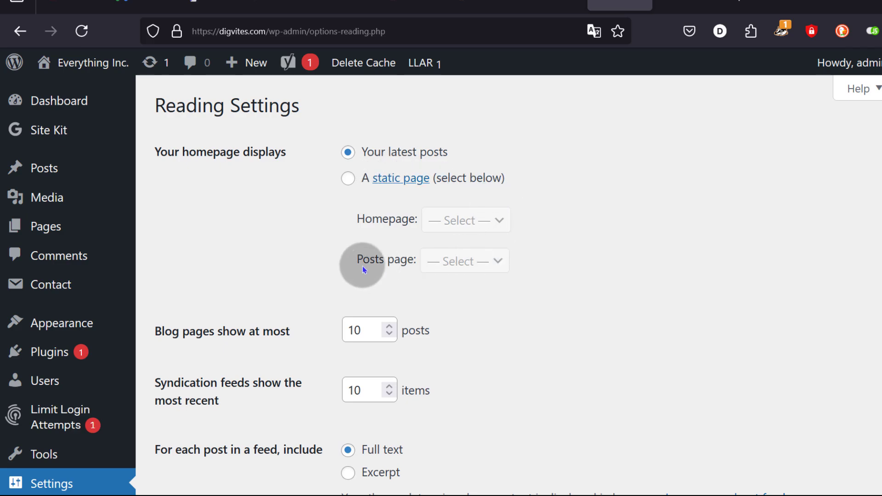
- Set the homepage to display a static page, select Home as the homepage, and save the reading settings
click(348, 180)
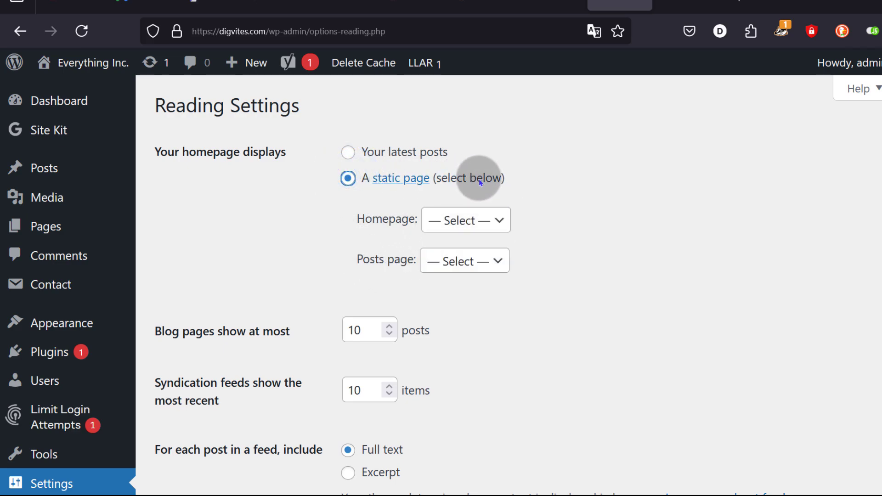
click(488, 220)
click(463, 271)
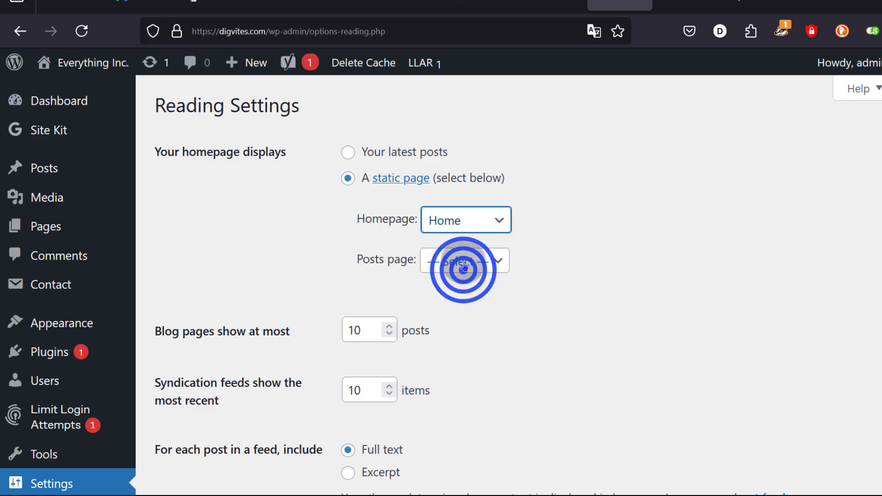
scroll(517, 282, down, 5)
scroll(516, 281, up, 5)
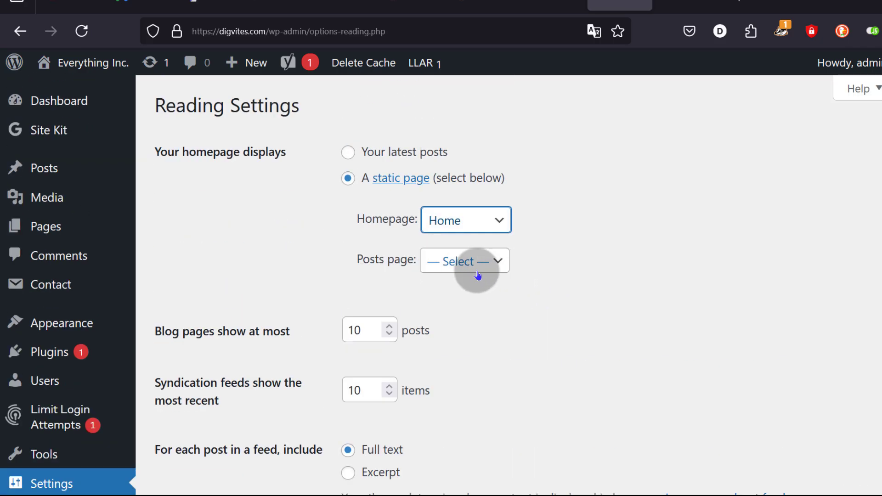
scroll(378, 284, down, 5)
click(201, 351)
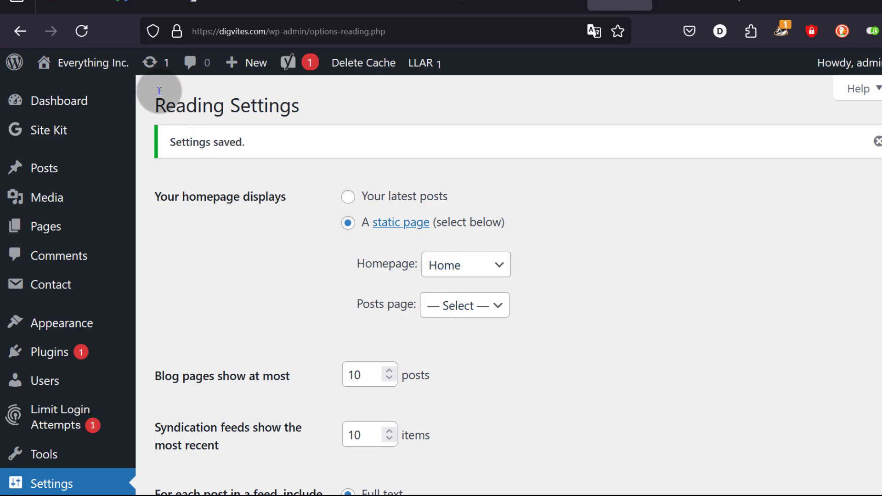
- Open the live site in a new tab and look over its homepage content and sidebar
click(556, 6)
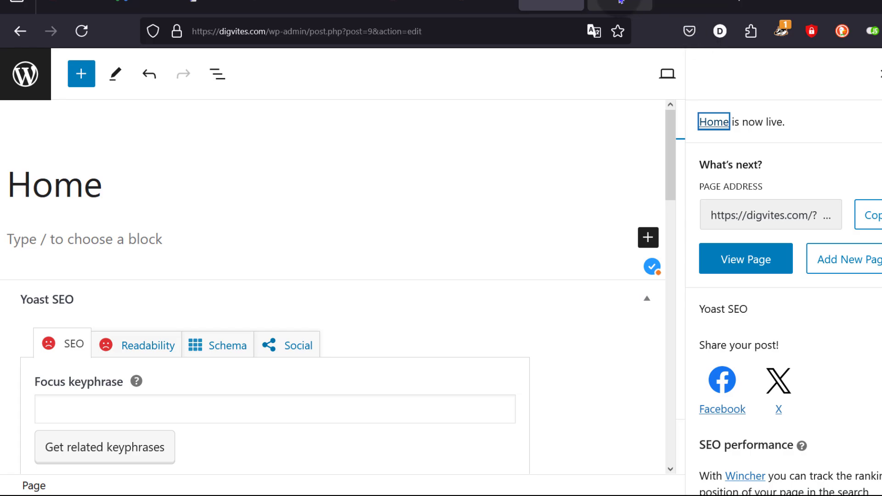
click(617, 1)
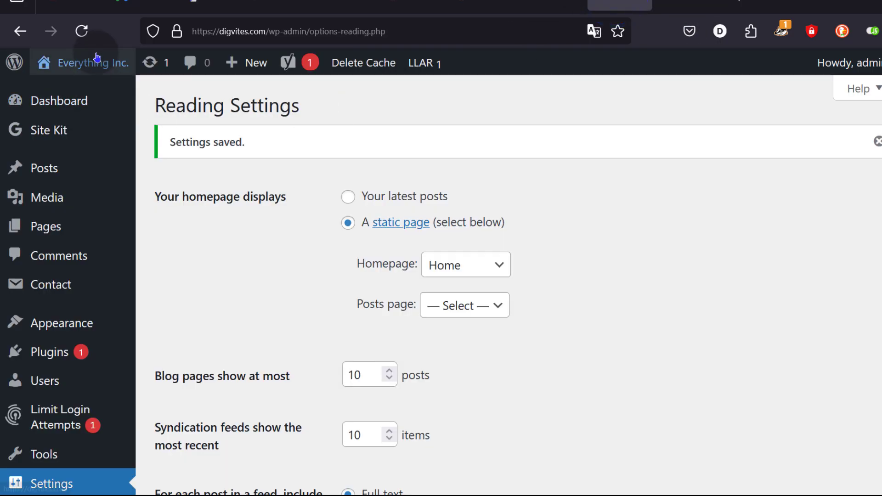
mouse_move(91, 71)
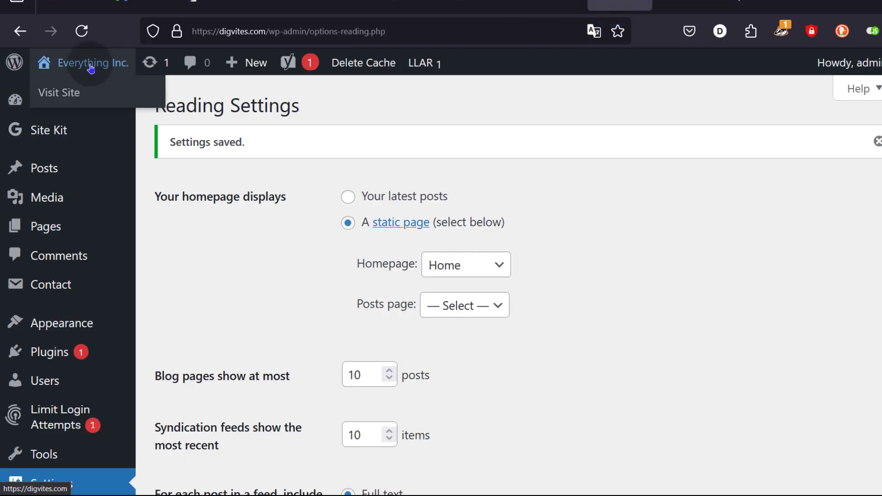
right_click(58, 91)
click(100, 102)
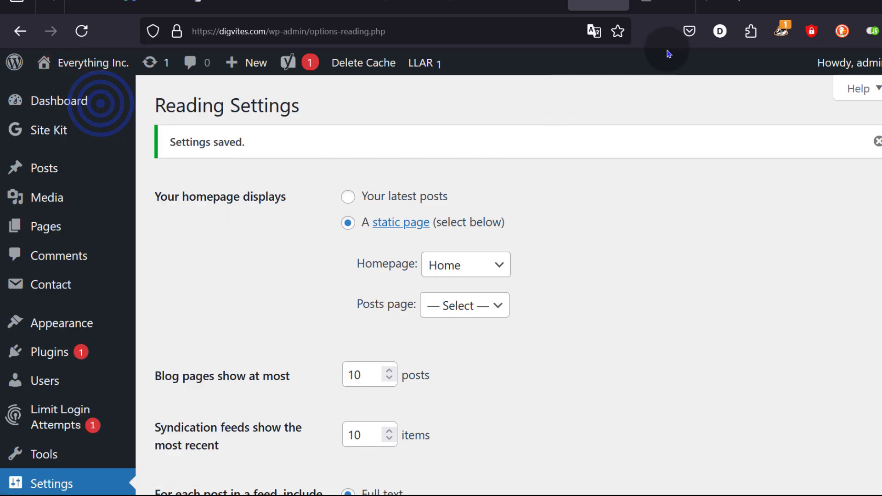
click(654, 6)
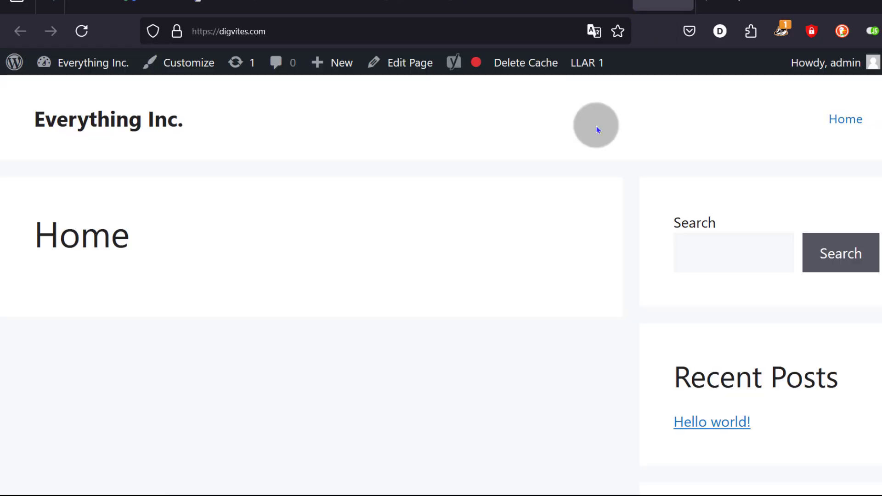
scroll(325, 239, down, 5)
scroll(400, 233, up, 3)
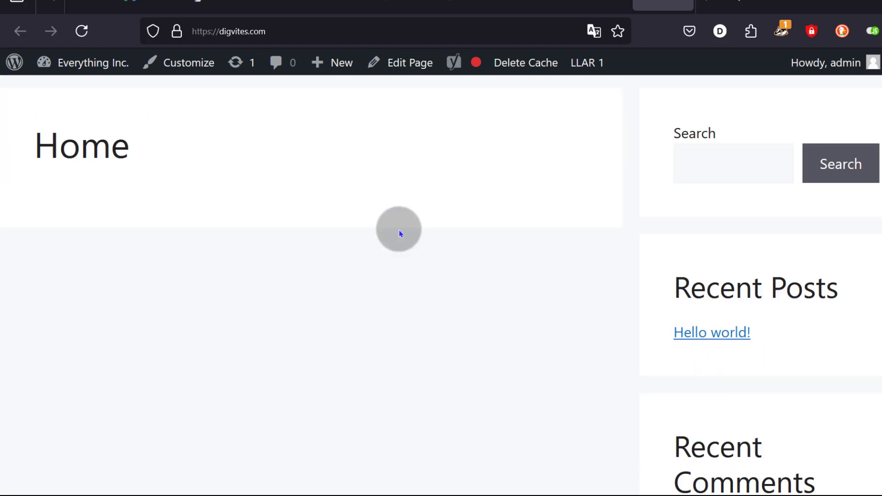
scroll(399, 233, down, 3)
scroll(399, 233, up, 5)
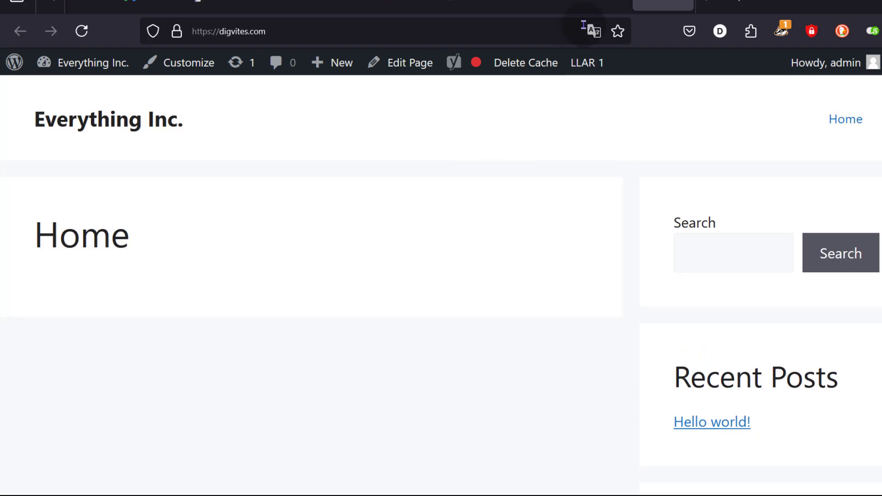
- Compare the live homepage with its editor and return to editing the Home page
click(591, 4)
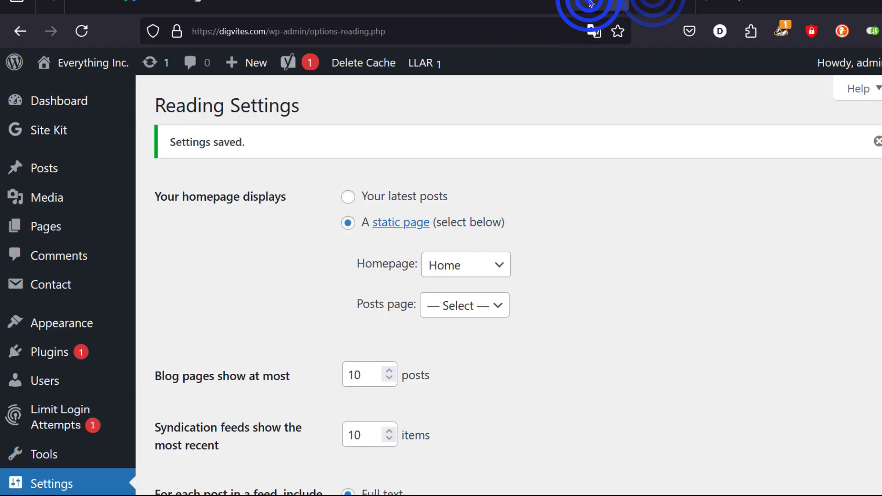
click(518, 3)
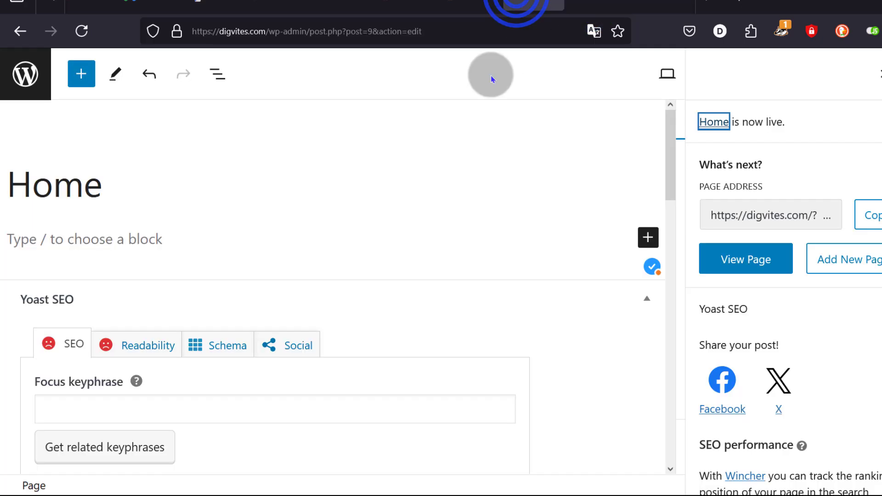
click(657, 3)
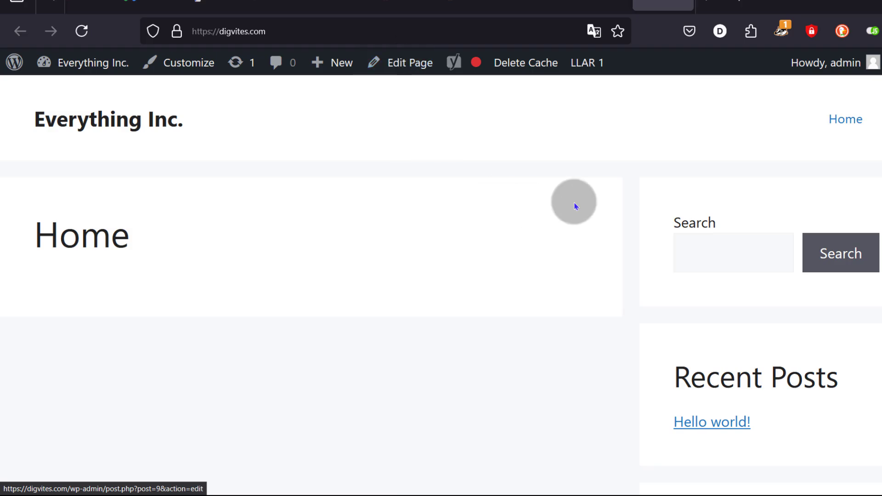
click(525, 5)
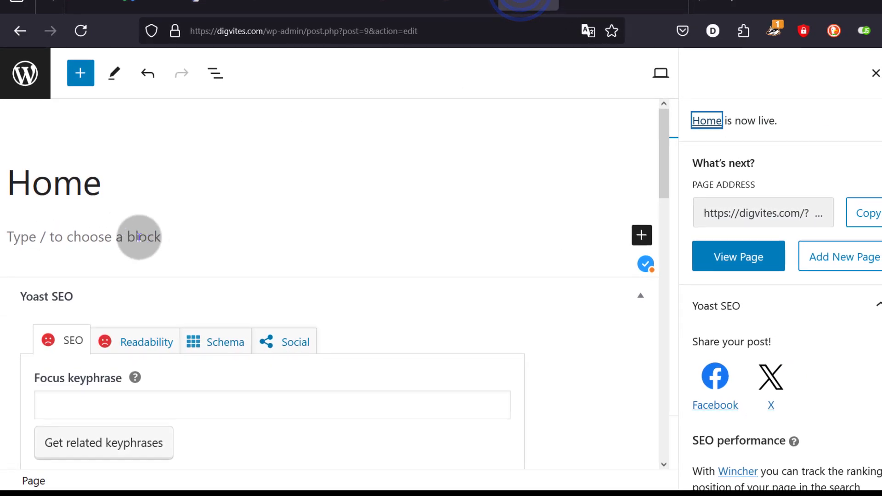
- Close the publish confirmation and bring up the Layout section of the Home page's settings
scroll(276, 252, down, 4)
scroll(281, 250, up, 4)
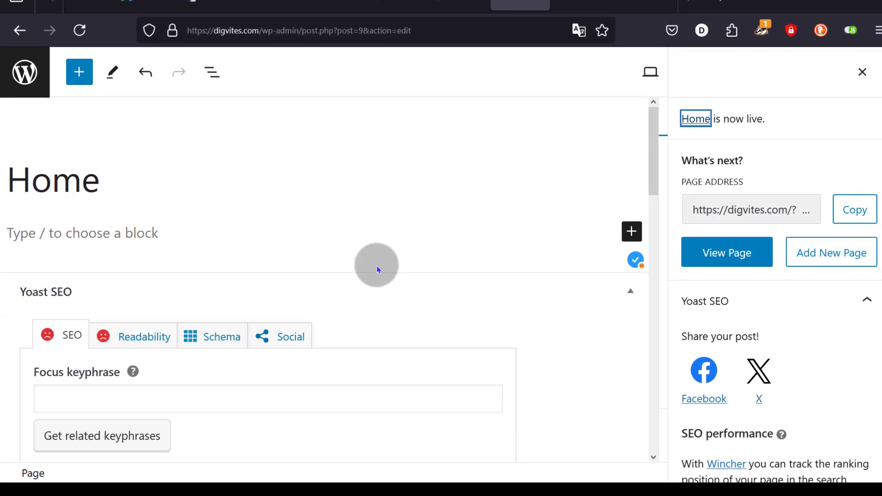
scroll(786, 322, down, 3)
click(564, 416)
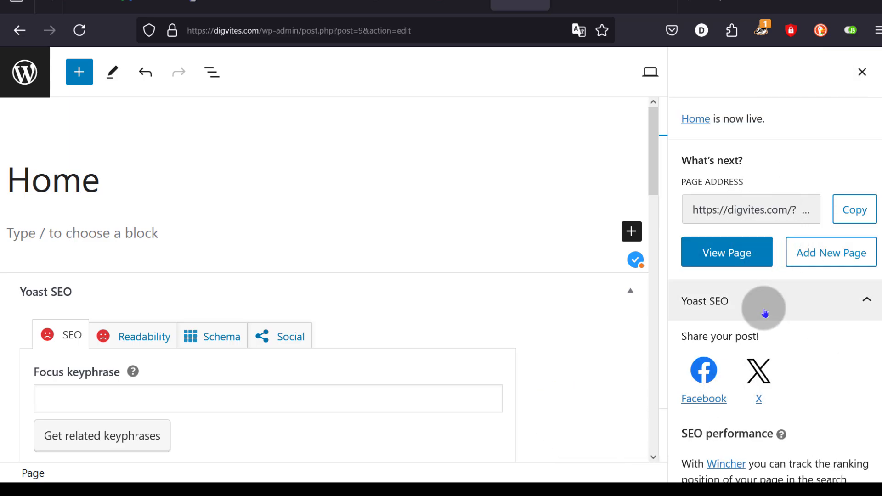
click(863, 73)
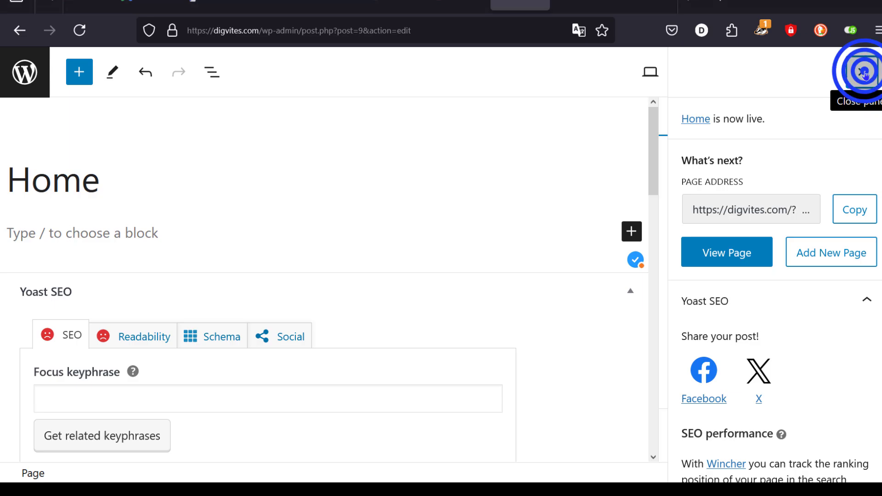
scroll(741, 233, down, 10)
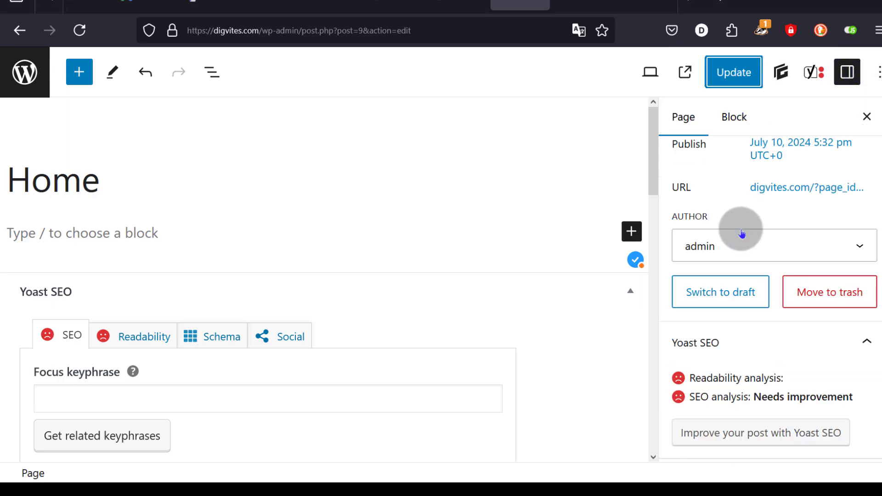
scroll(742, 233, up, 2)
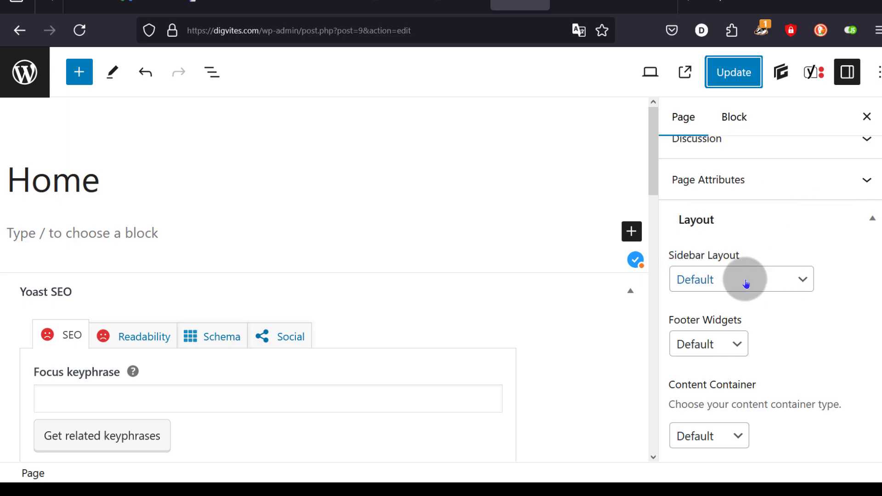
- Look over the live homepage's content and sidebar widgets, and return to the Home page editor
click(641, 2)
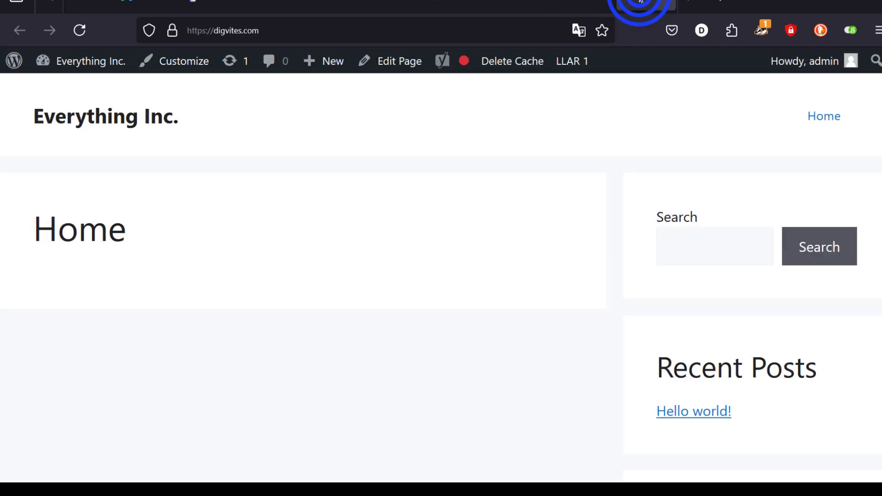
scroll(736, 375, down, 5)
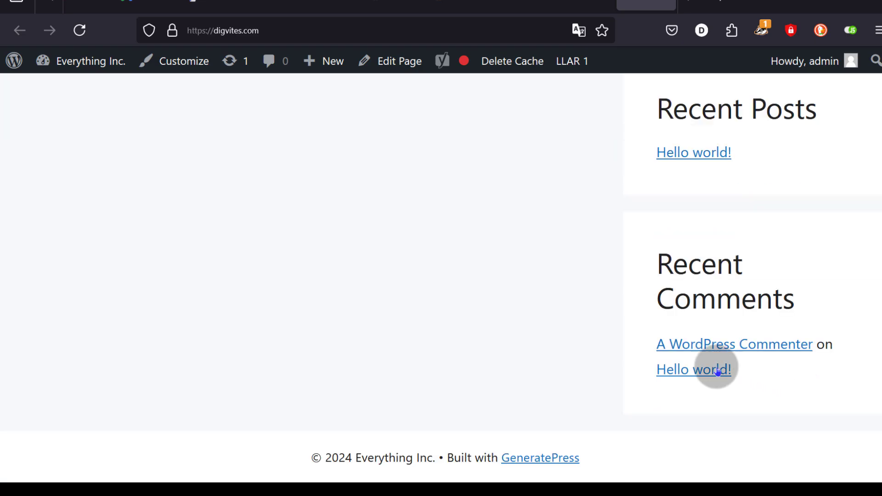
scroll(352, 257, up, 5)
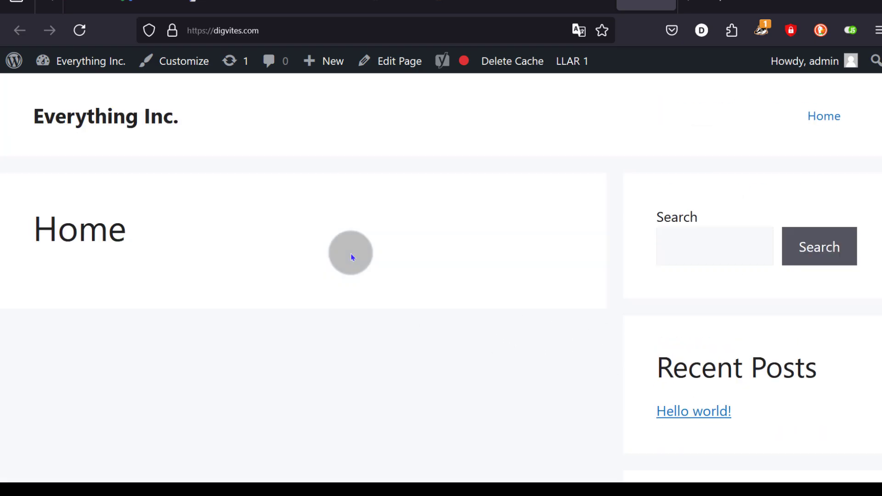
click(579, 2)
click(507, 2)
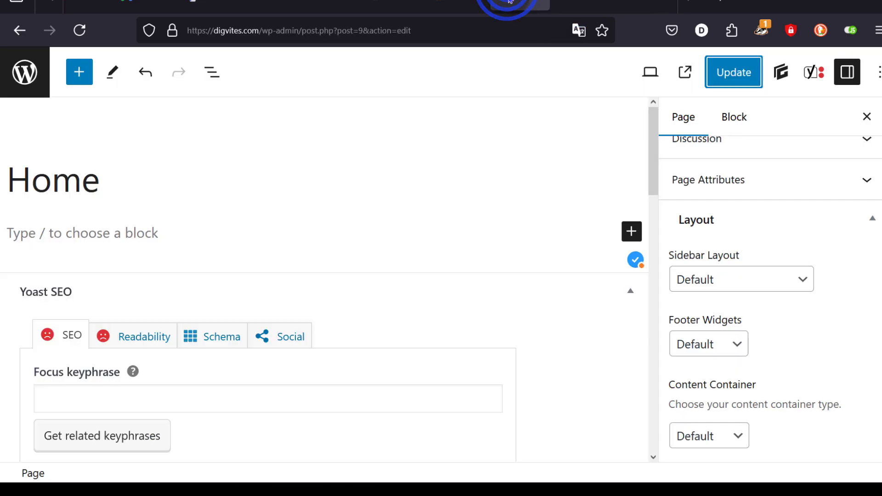
- Set the Home page's Sidebar Layout to No Sidebars and update the page
click(783, 272)
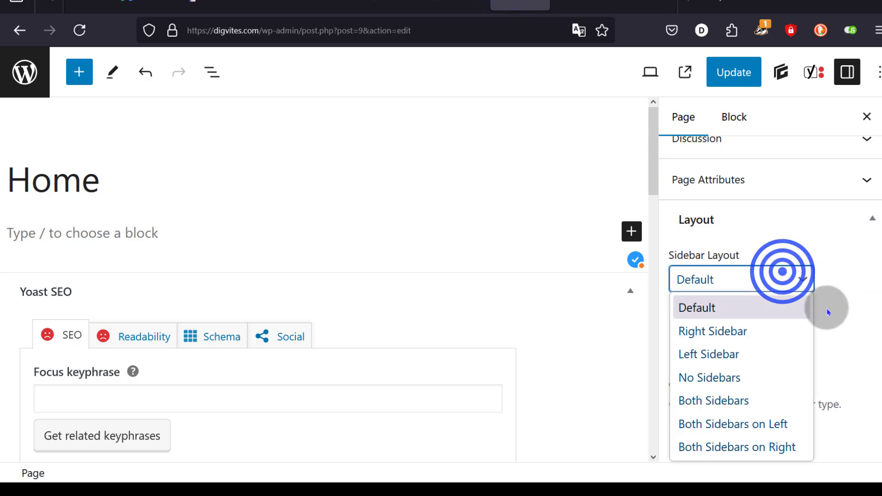
click(712, 378)
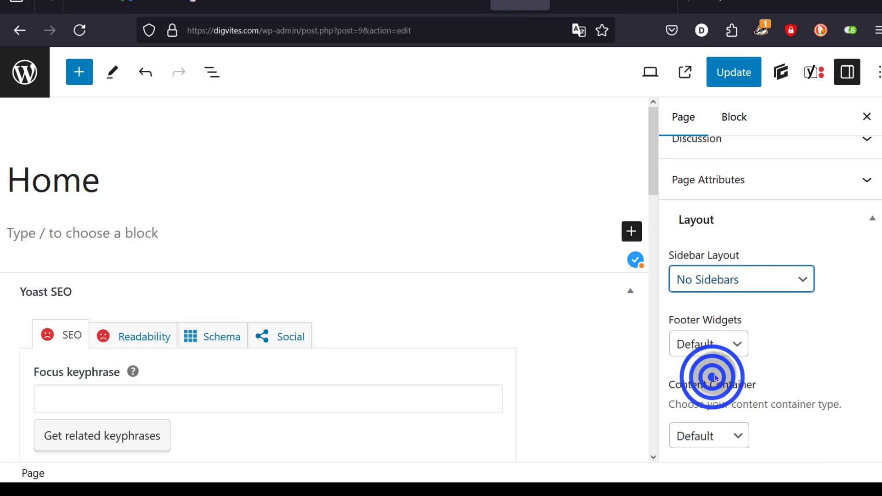
click(736, 78)
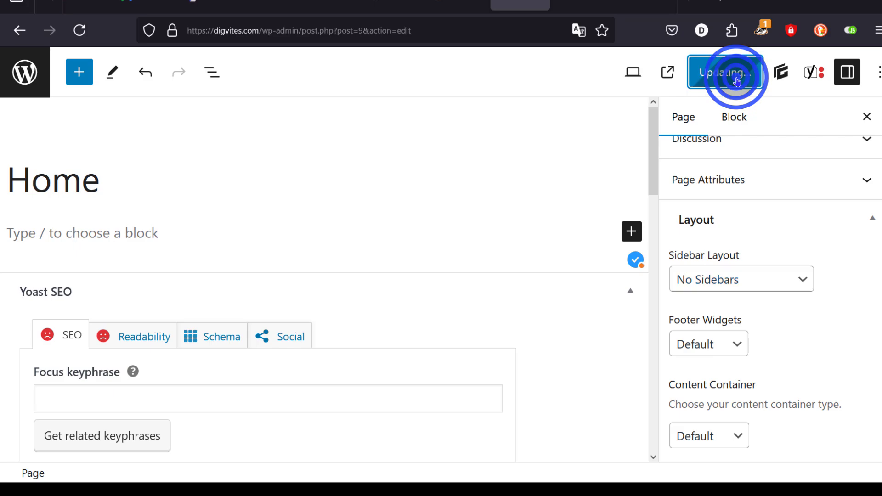
scroll(781, 338, down, 2)
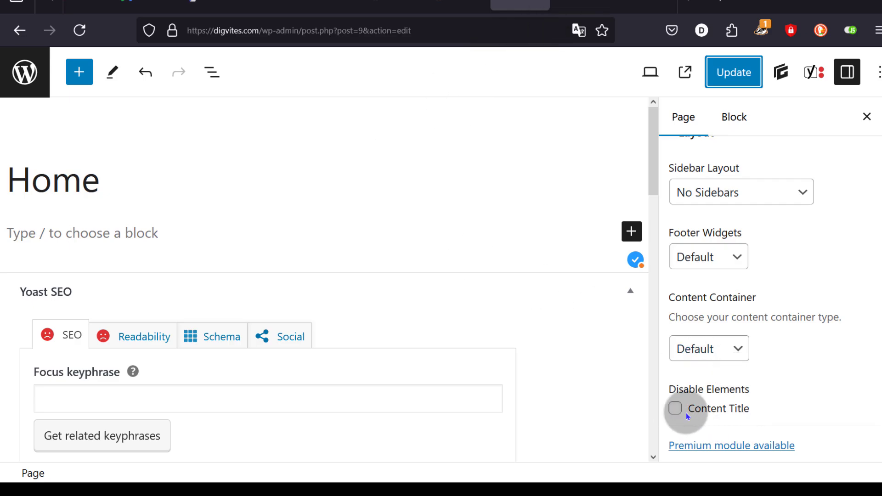
click(742, 72)
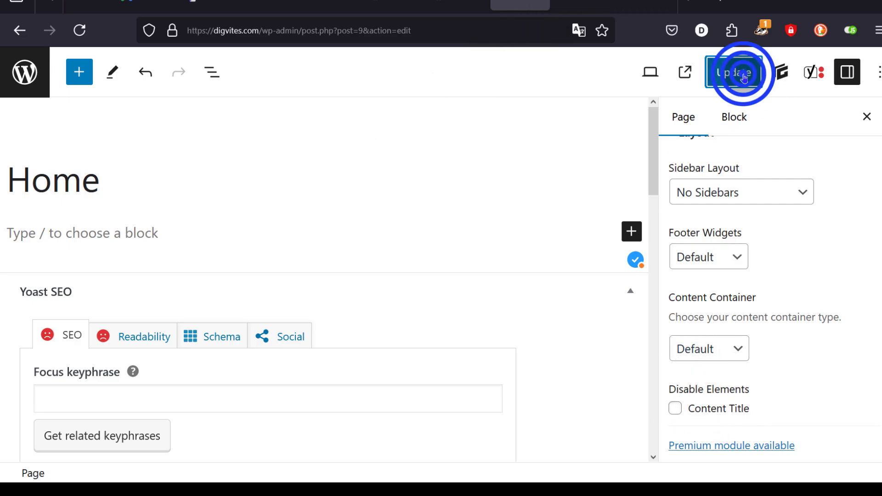
- Reload the live homepage to check its updated layout, and go back to editing the Home page
click(645, 3)
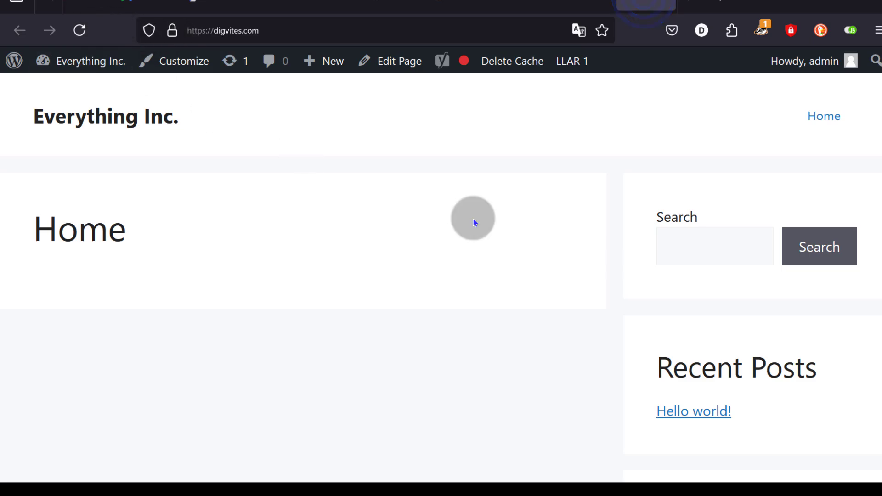
scroll(731, 377, down, 5)
scroll(734, 343, up, 5)
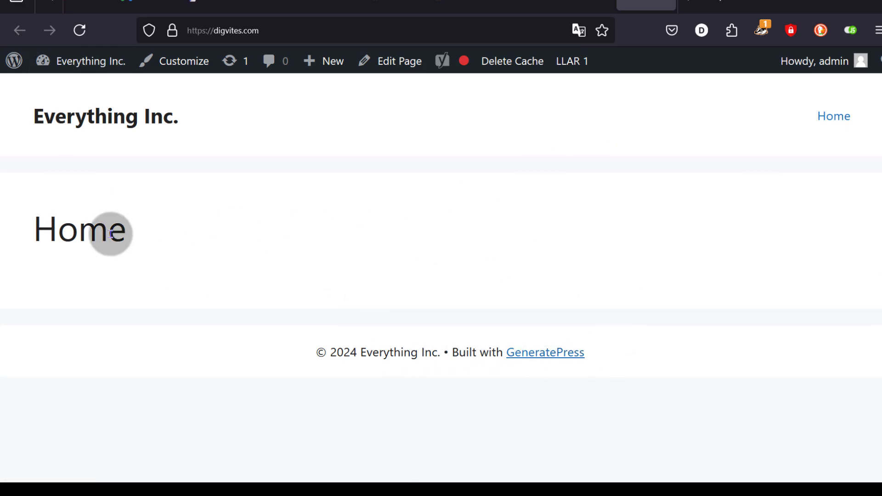
click(510, 2)
- Select the empty paragraph block under the title, show the block List View, and reduce the browser zoom to 70%
click(114, 233)
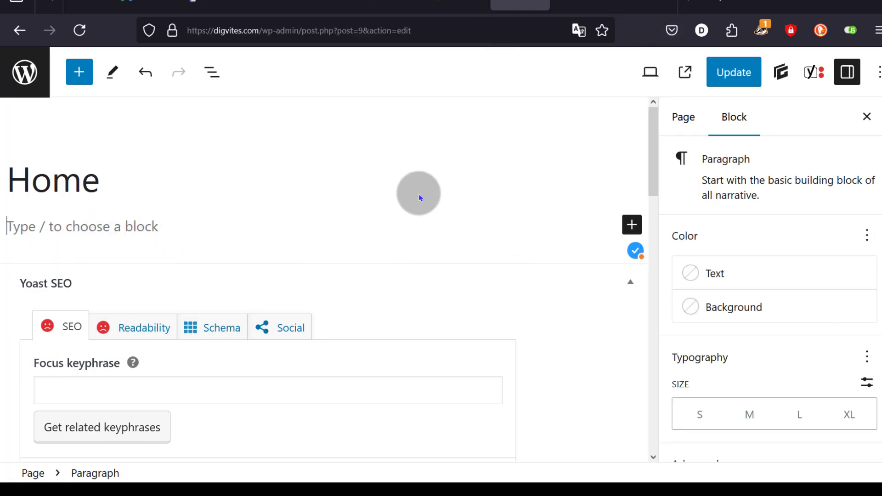
click(89, 226)
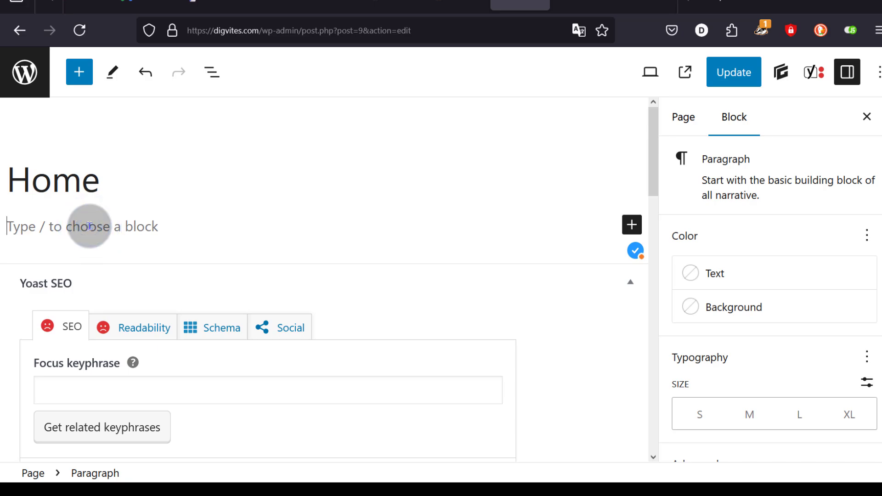
click(90, 227)
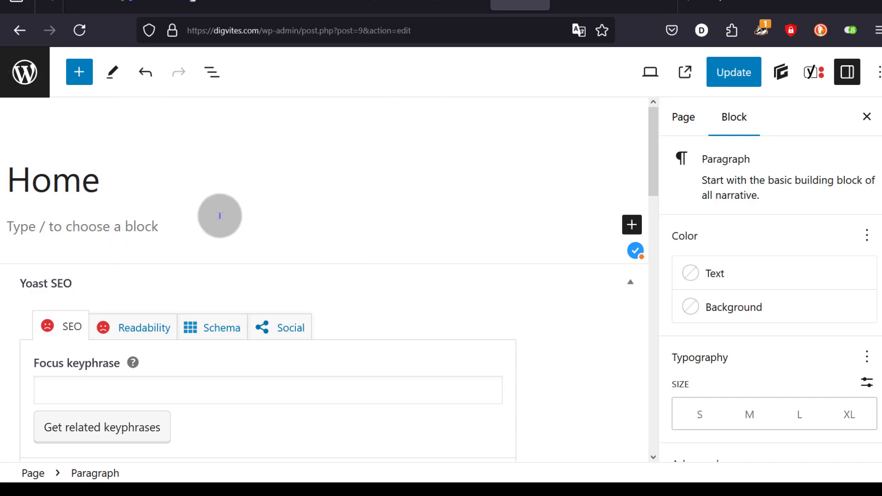
click(57, 227)
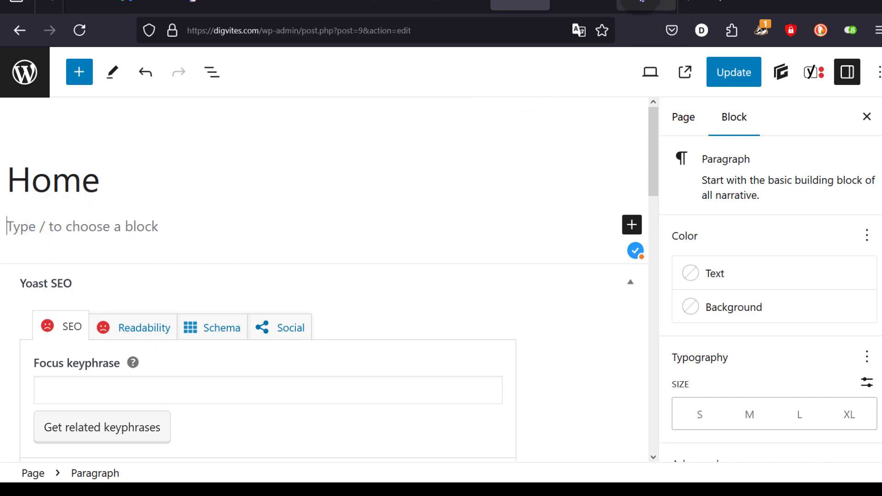
click(213, 74)
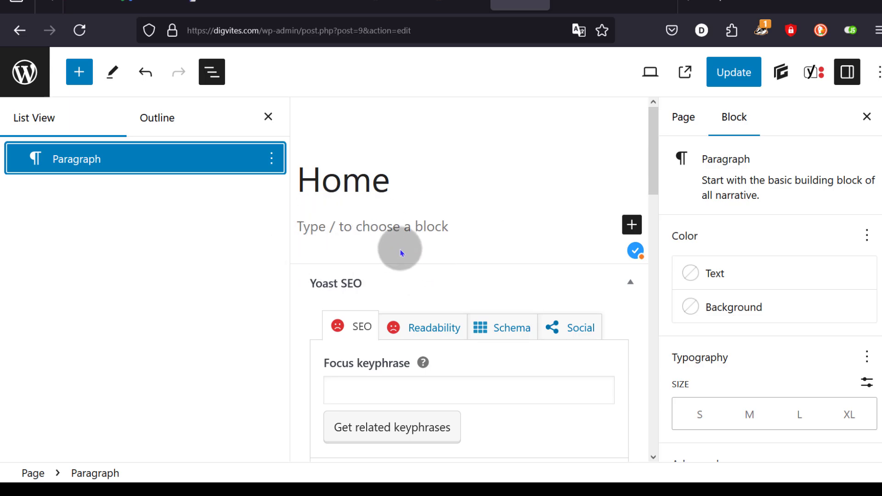
key(ctrl+minus)
key(ctrl+minus)
key(ctrl+minus)
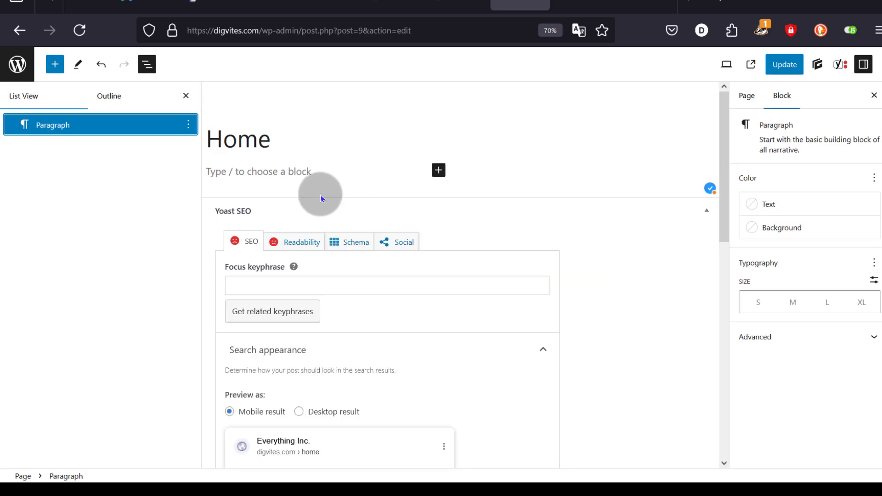
- Place the cursor in the empty paragraph and open the GenerateBlocks Pattern Library
click(285, 168)
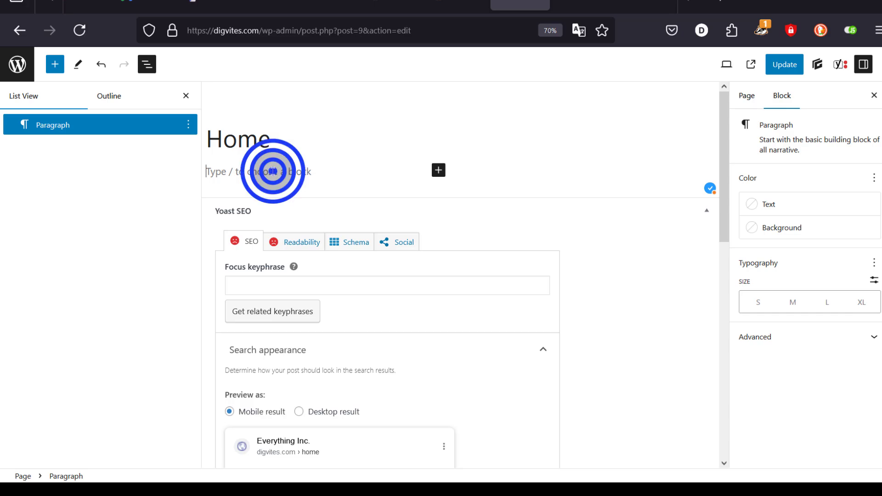
click(439, 170)
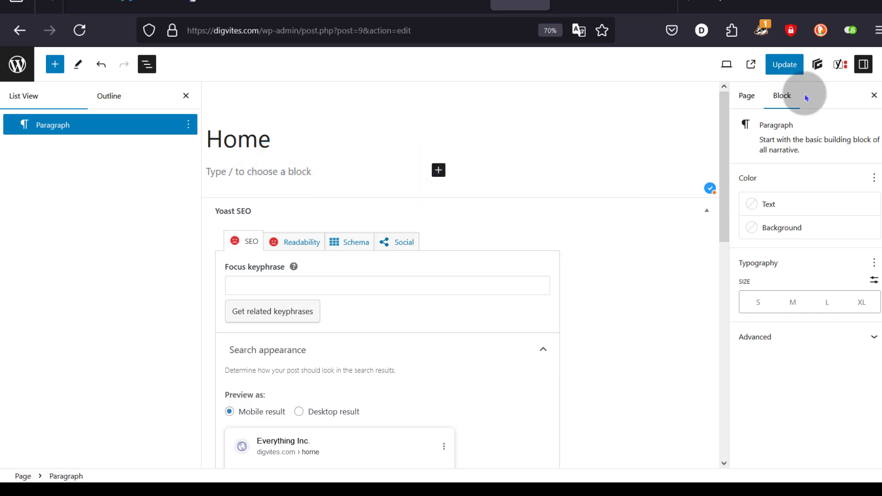
click(339, 171)
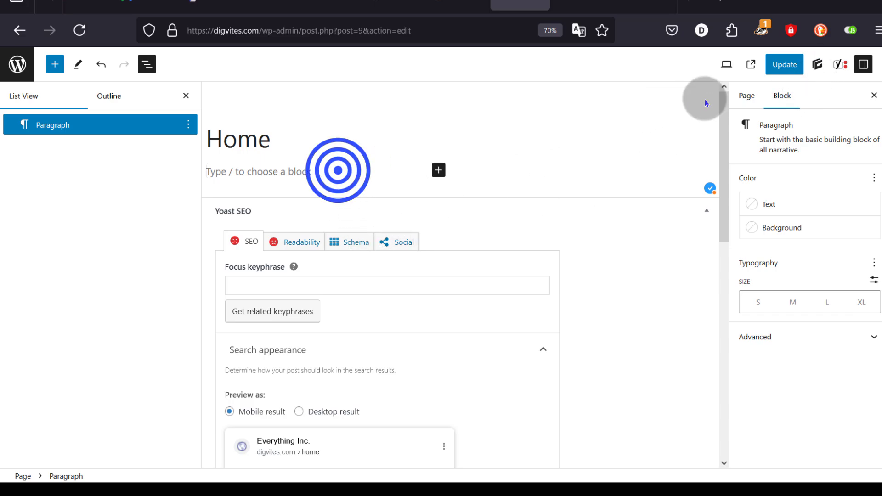
click(819, 66)
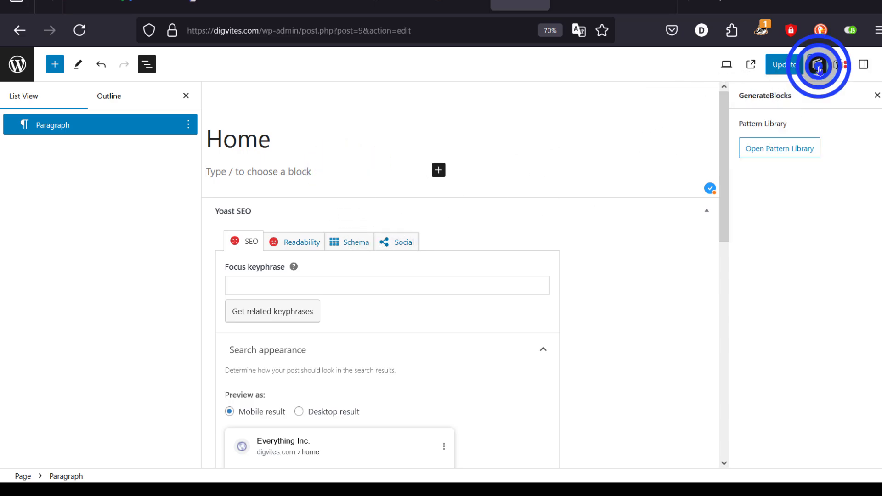
click(777, 148)
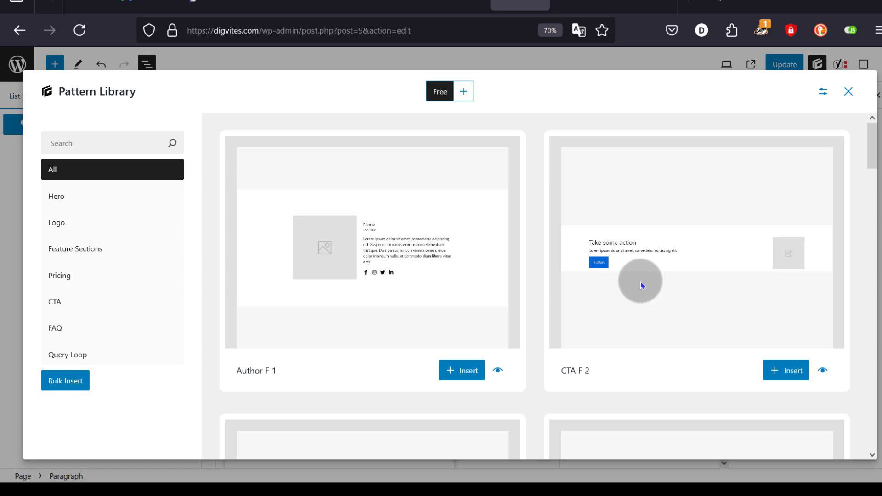
- Browse the free patterns, filter them by the Hero category, and insert the Hero F 1 pattern
scroll(637, 282, down, 1)
scroll(638, 282, down, 5)
scroll(628, 281, up, 6)
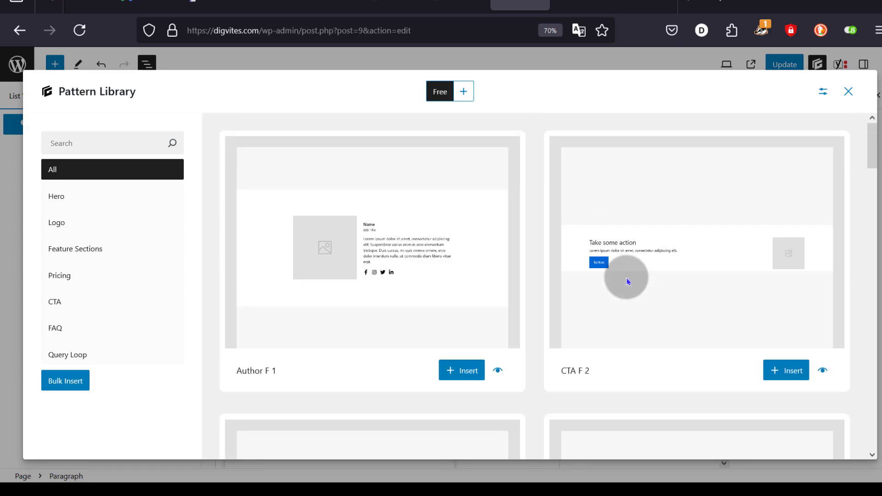
scroll(613, 269, down, 7)
scroll(613, 269, up, 7)
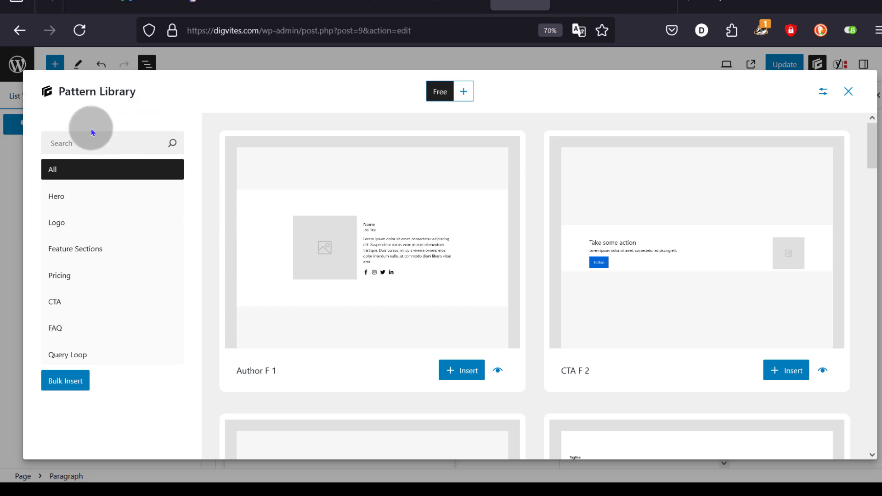
click(105, 142)
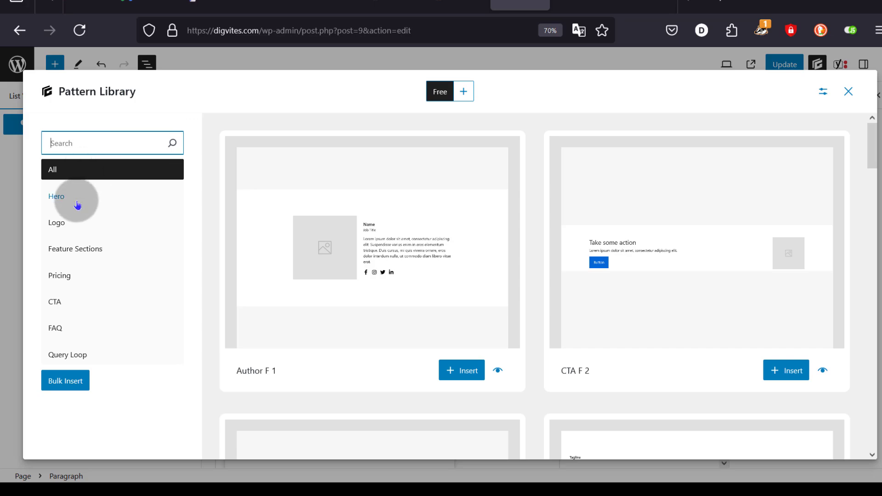
click(61, 201)
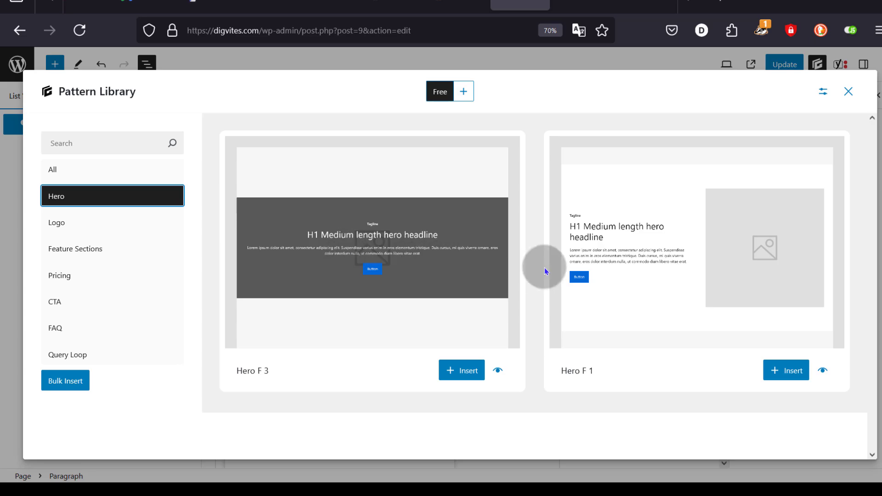
click(647, 250)
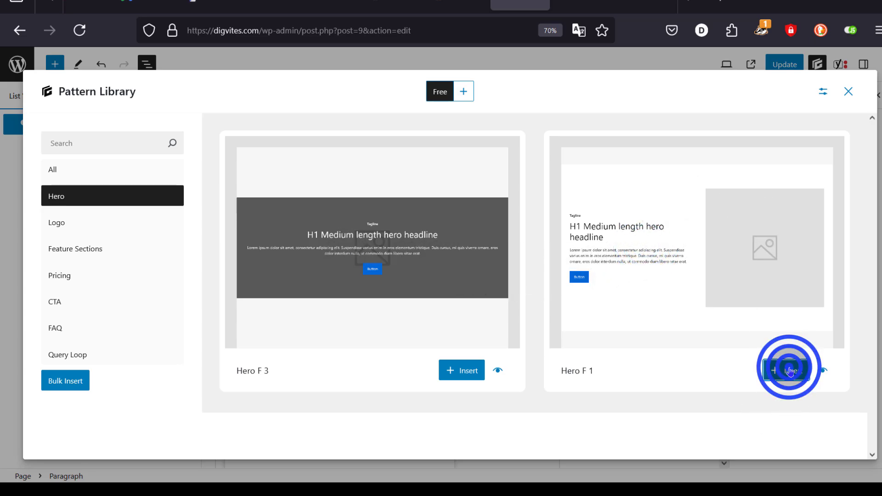
- Replace the hero pattern's H1 headline text with "Welcome to my business"
scroll(394, 259, down, 3)
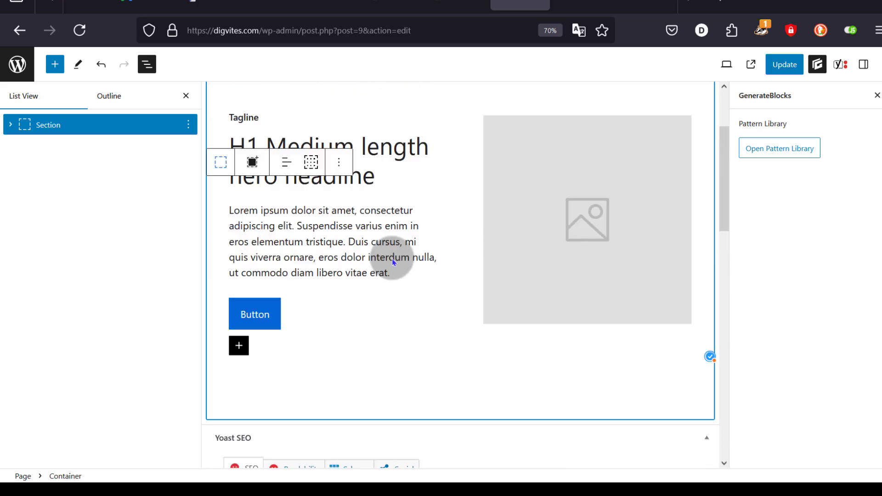
scroll(389, 250, up, 2)
drag(378, 234, 224, 196)
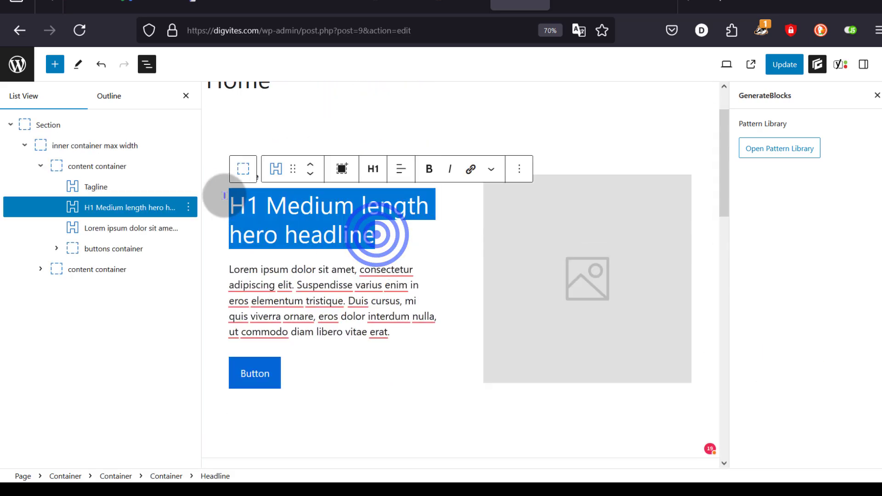
text(Welcome to my b)
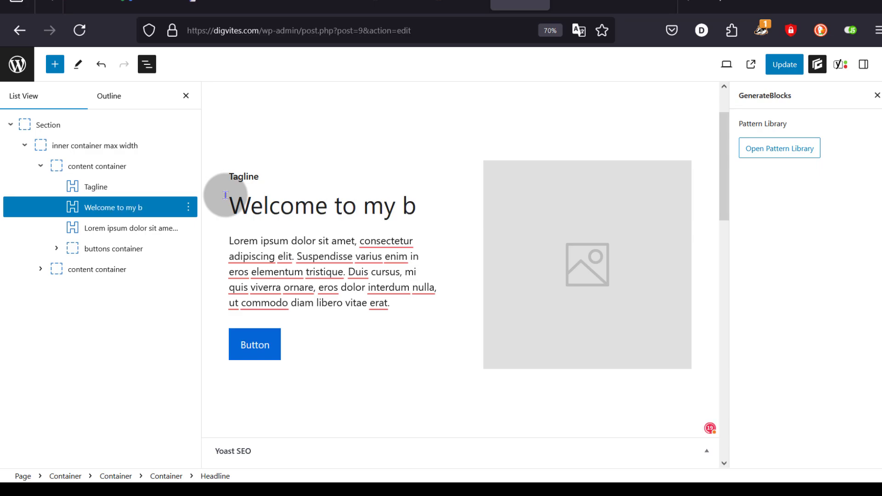
text(usiness)
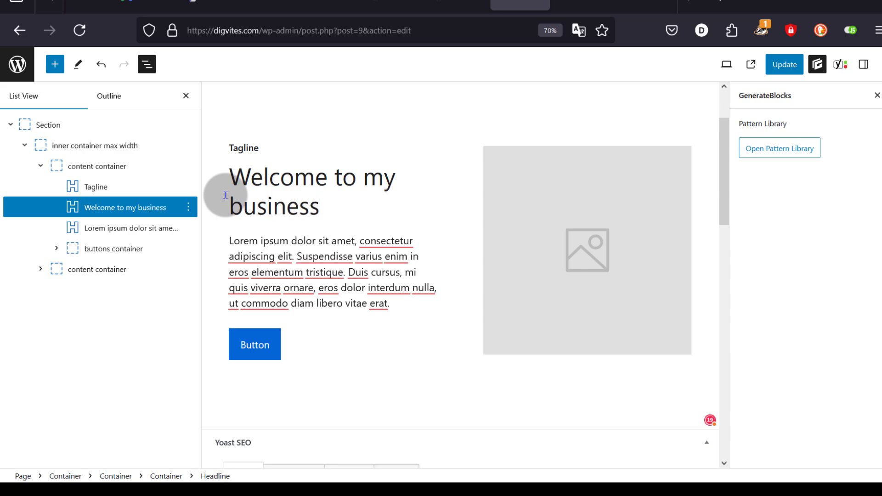
drag(231, 240, 405, 309)
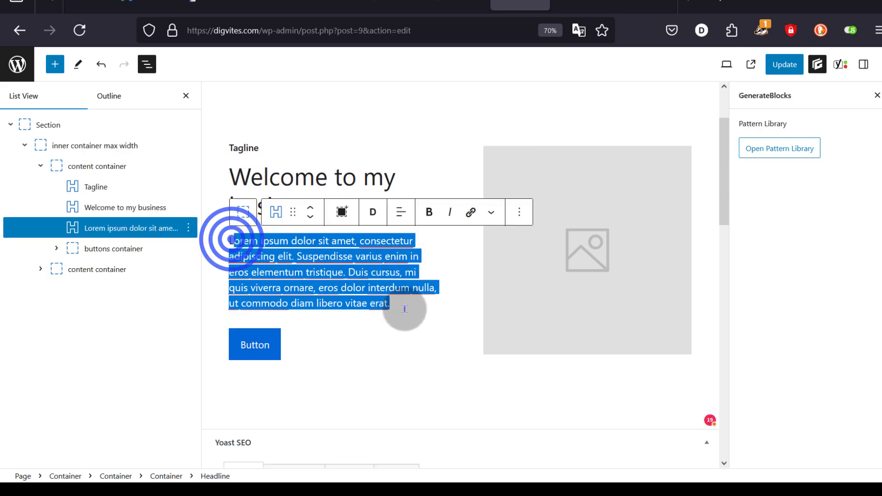
click(366, 288)
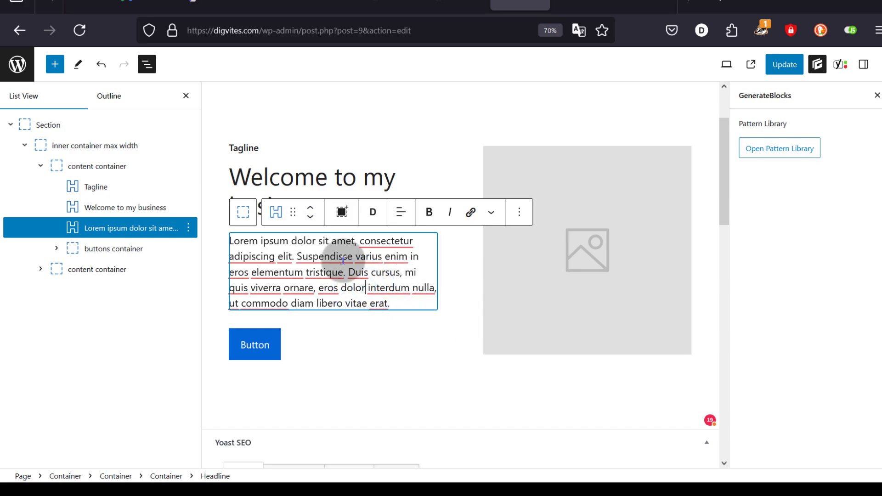
- Replace the hero's placeholder image by uploading contabo-icon-filled-256.webp from the Desktop
click(603, 233)
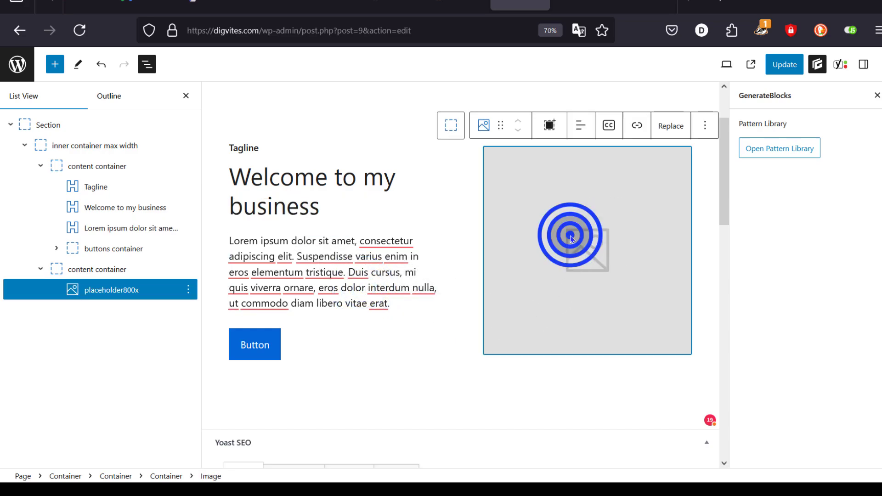
drag(567, 231, 587, 269)
click(585, 259)
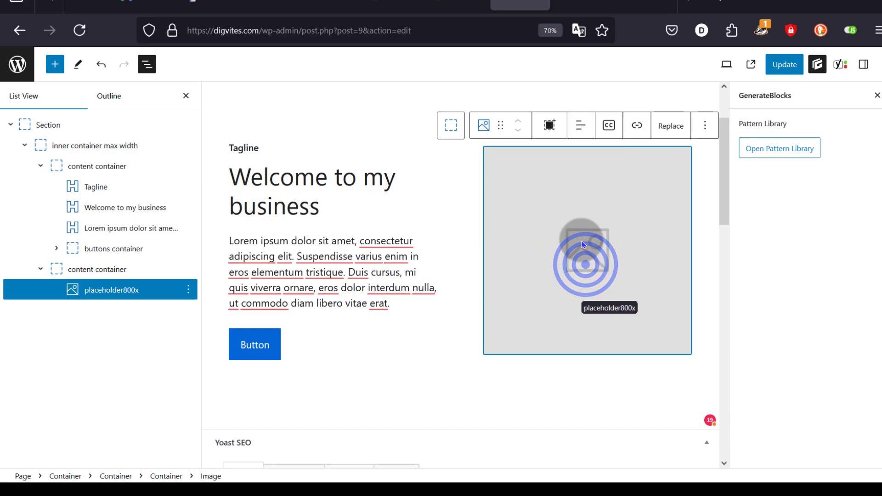
click(605, 242)
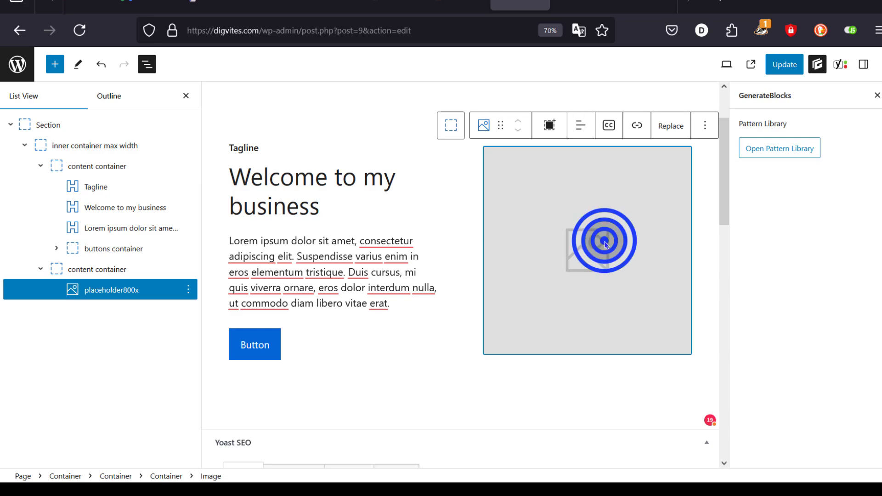
click(671, 126)
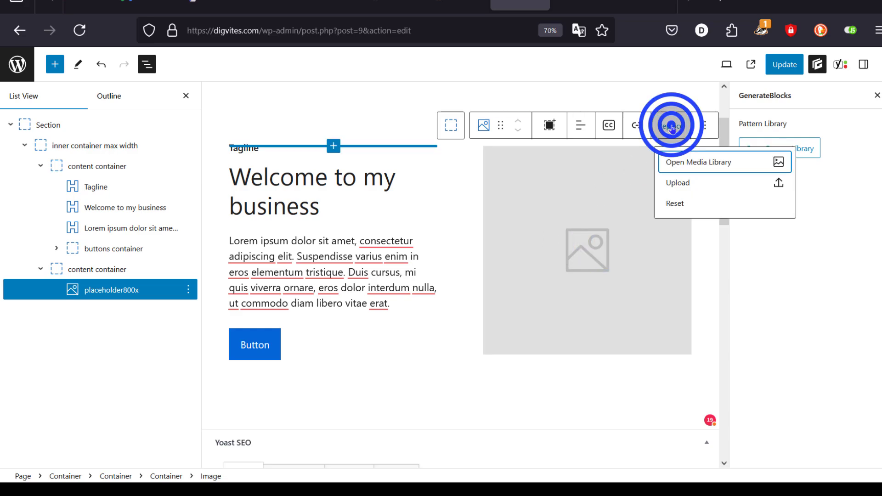
click(679, 184)
click(592, 253)
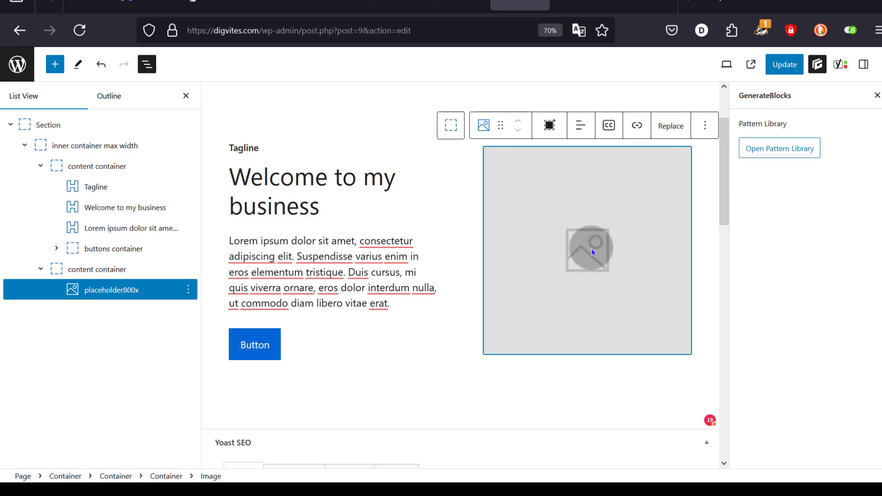
click(671, 126)
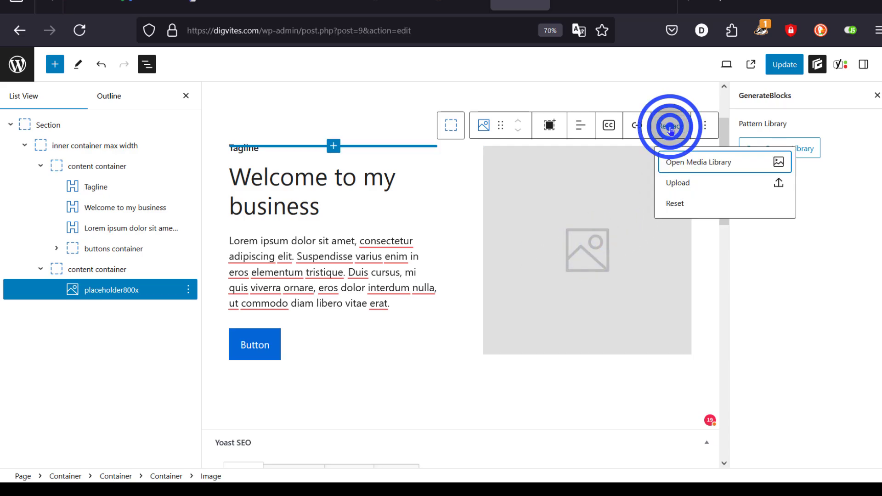
click(679, 183)
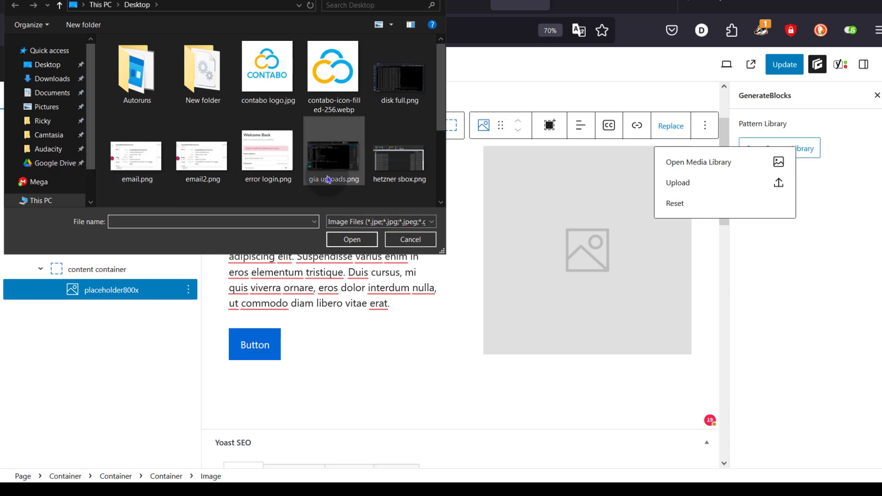
scroll(324, 173, down, 3)
scroll(325, 138, up, 3)
click(335, 74)
double_click(335, 74)
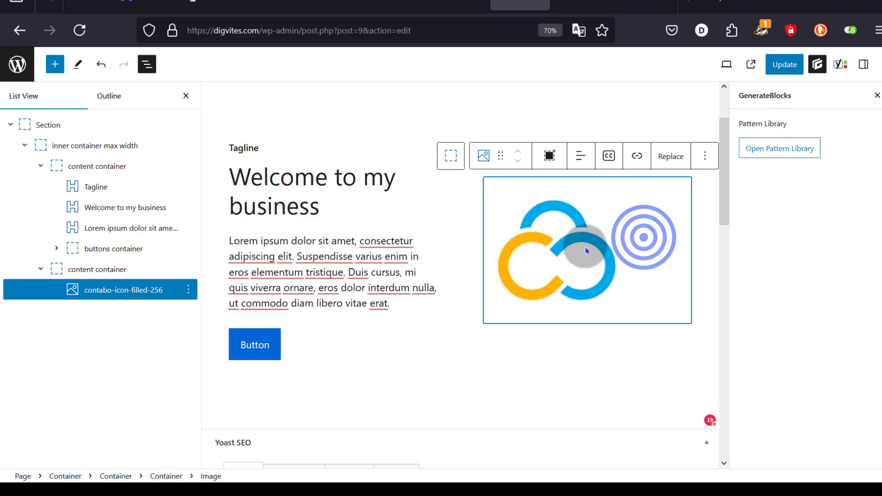
- Select the hero's lorem ipsum paragraph and show its block settings in place of the GenerateBlocks panel
click(288, 300)
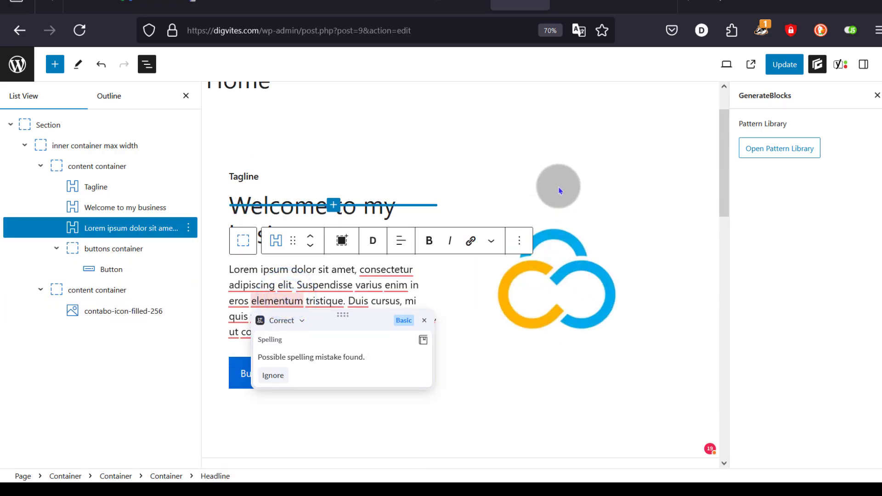
click(255, 375)
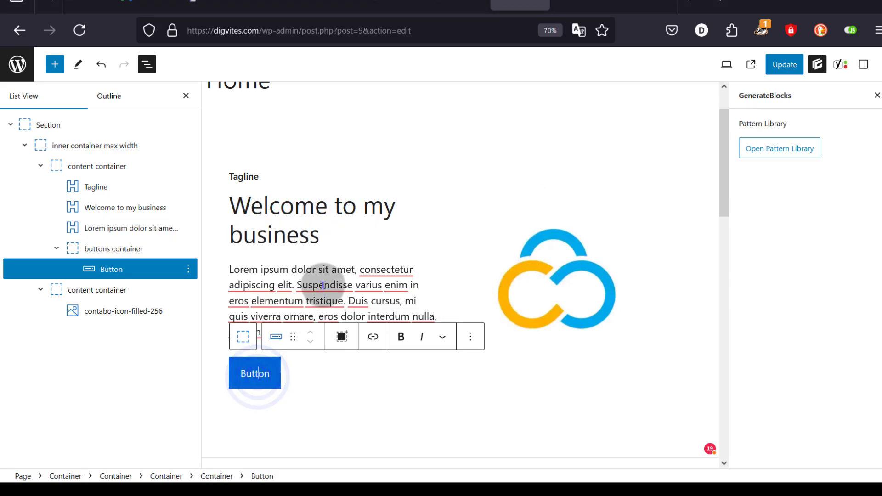
click(301, 279)
click(774, 108)
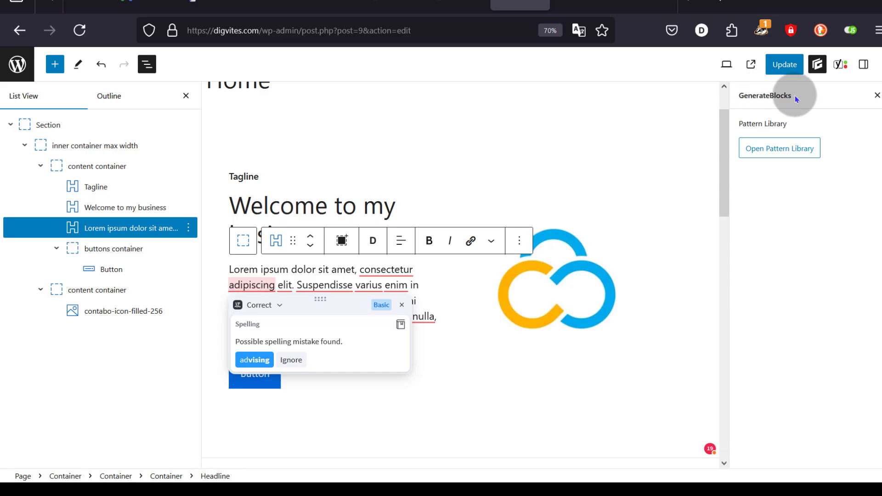
click(865, 65)
click(854, 108)
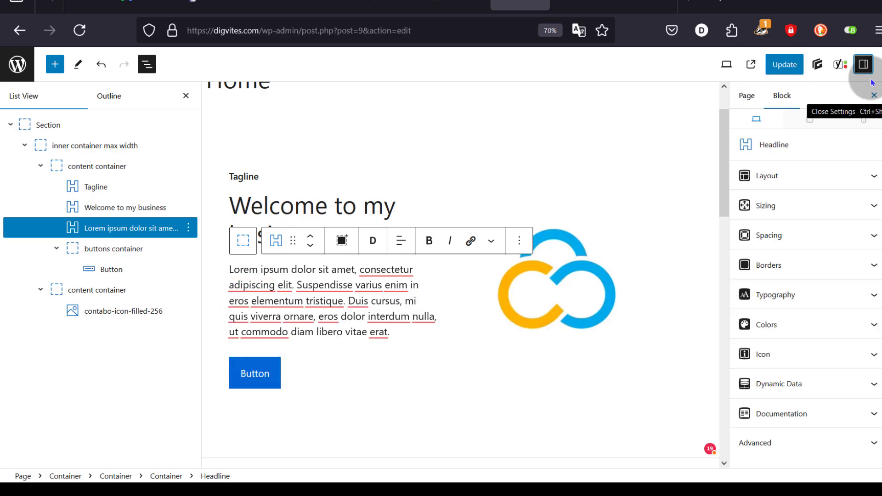
- Select the hero button and the lorem ipsum paragraph in turn to view their block settings
click(260, 373)
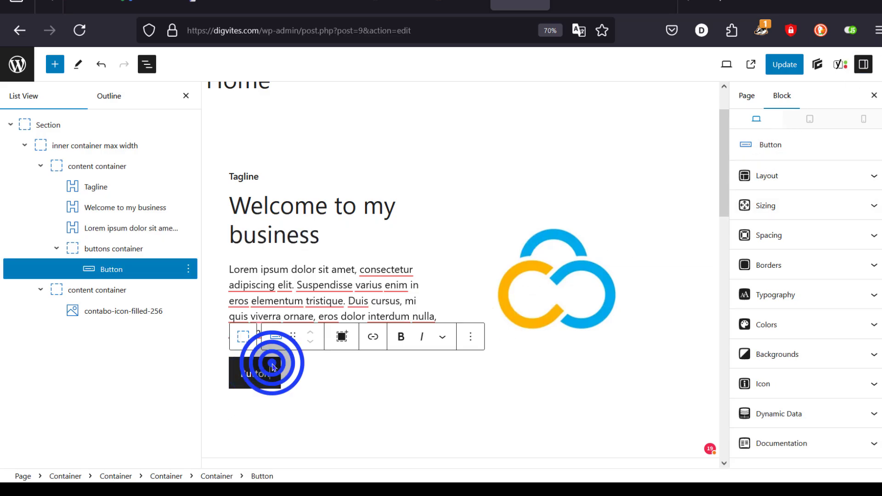
click(348, 274)
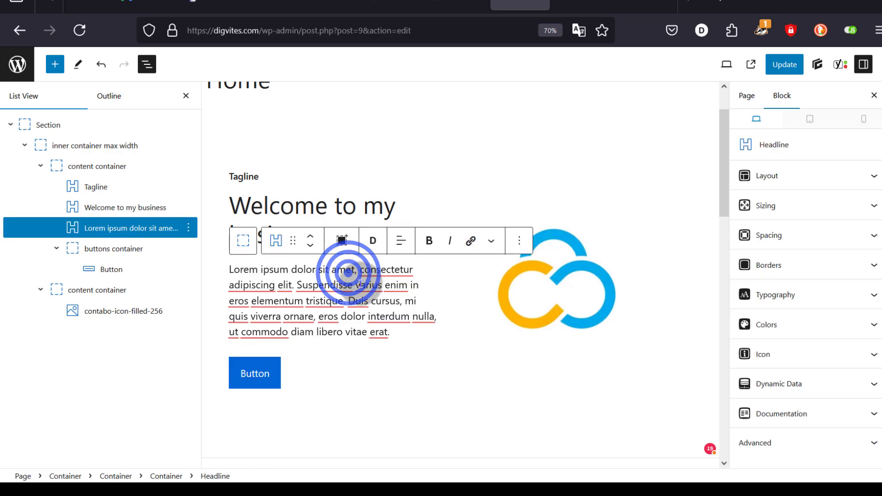
click(289, 278)
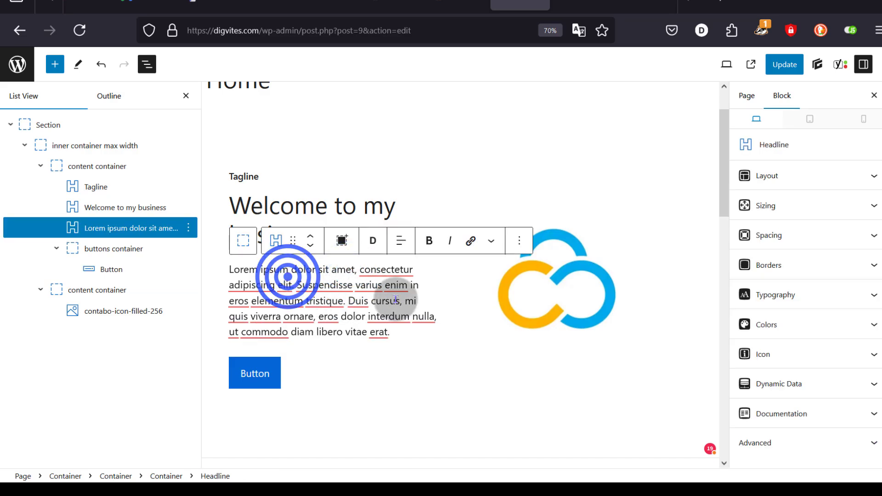
drag(229, 270, 301, 299)
click(294, 301)
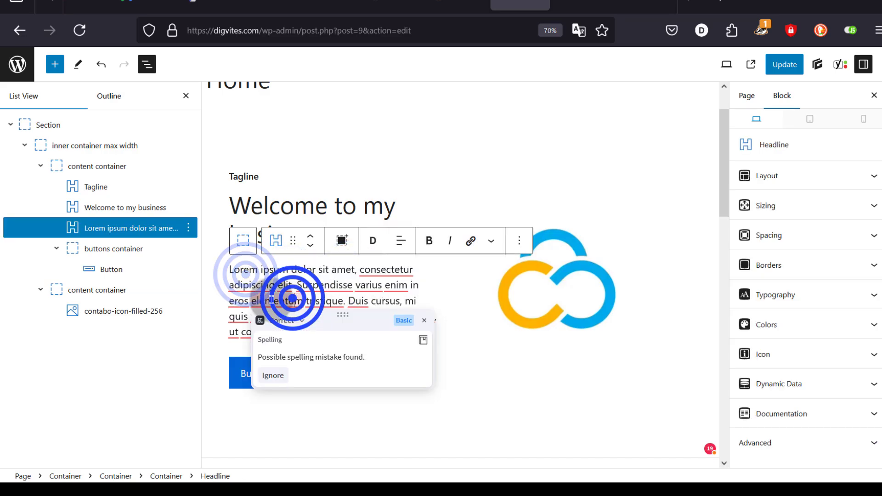
click(259, 276)
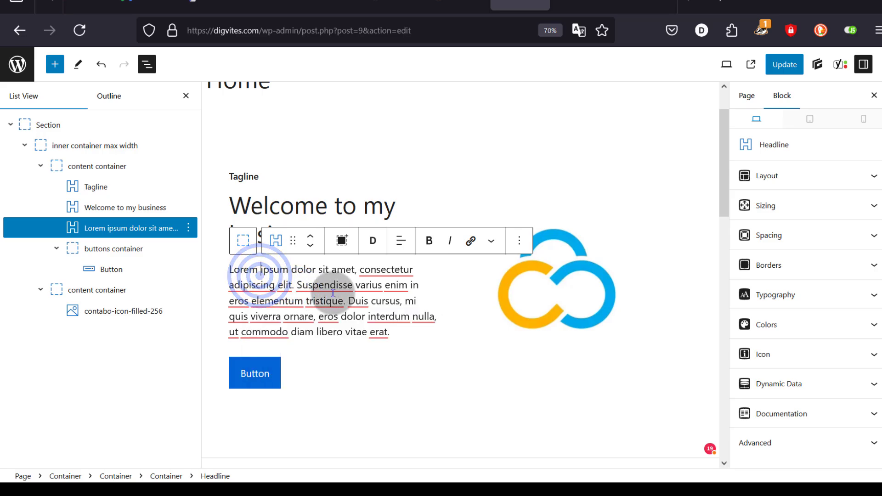
- Try a font size of 2 rem on the hero's lorem ipsum paragraph, and set it to 1 rem
click(823, 207)
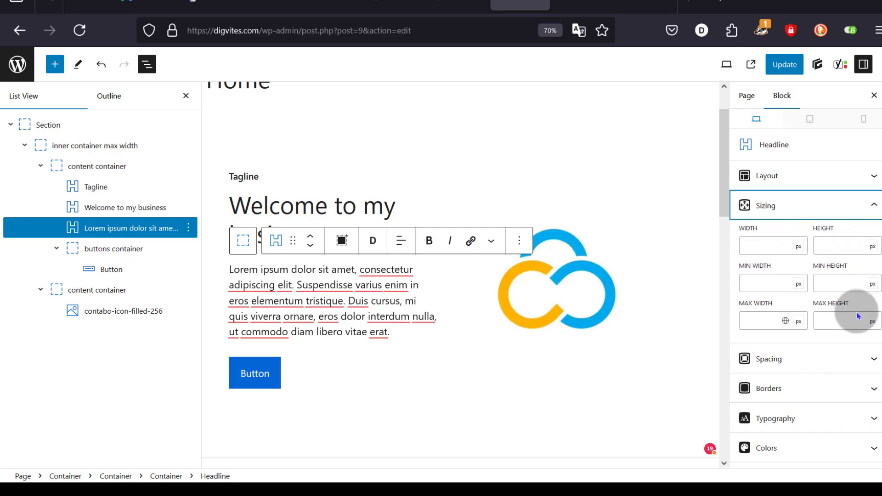
scroll(809, 367, down, 3)
click(822, 307)
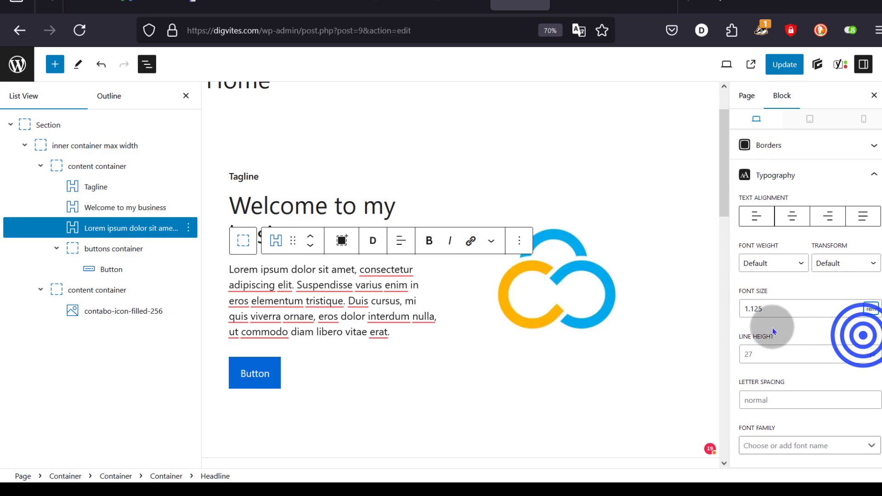
double_click(770, 307)
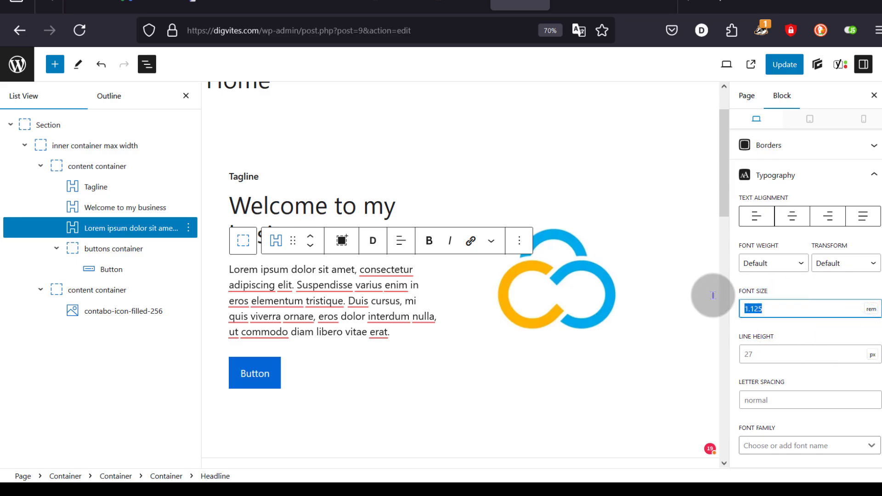
text(2)
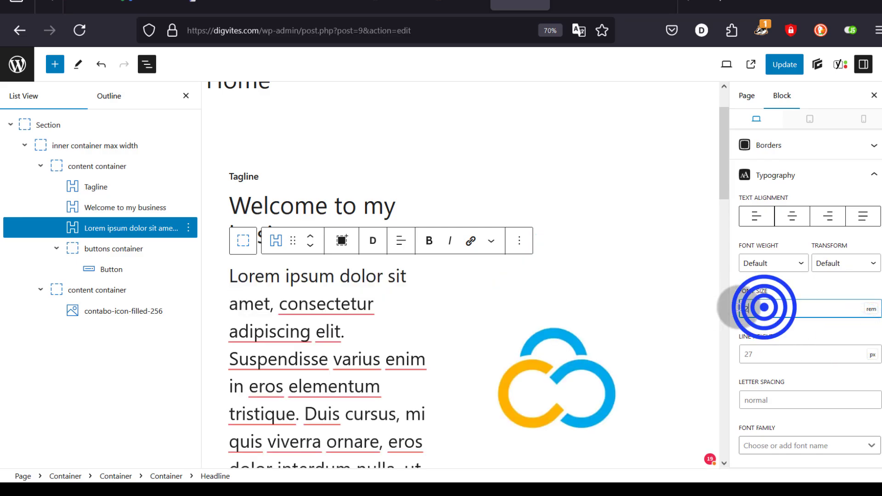
text(1)
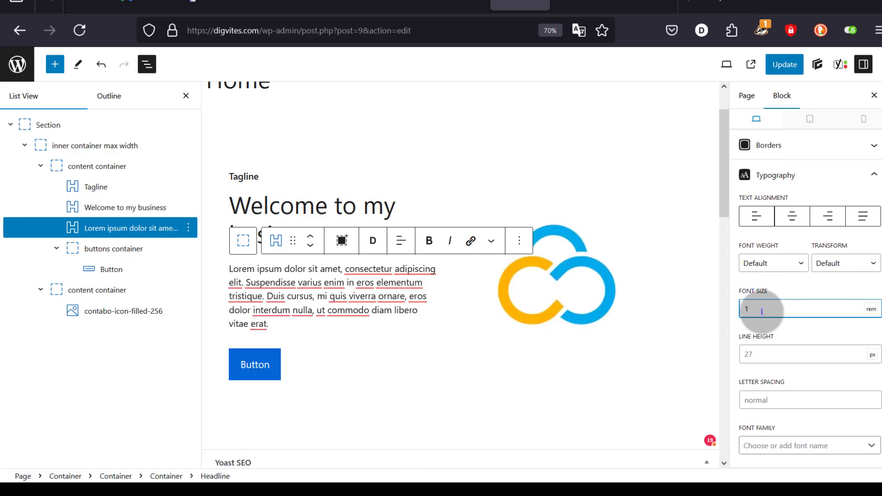
triple_click(712, 278)
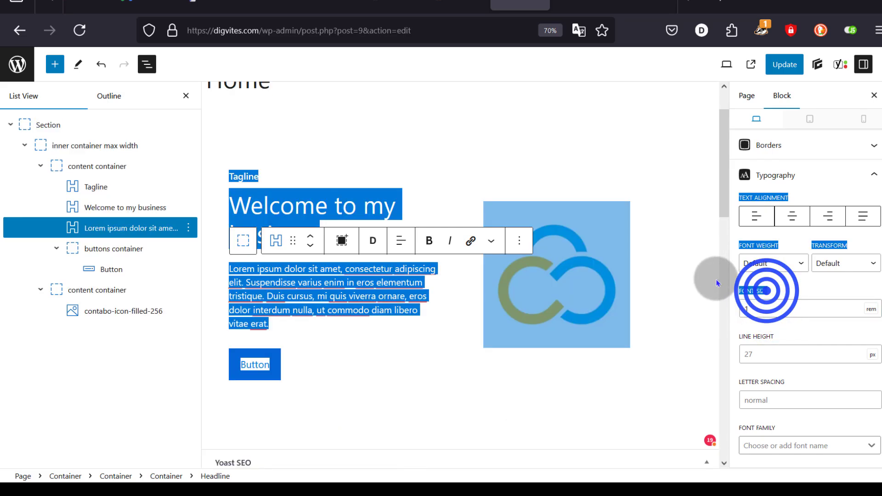
click(682, 296)
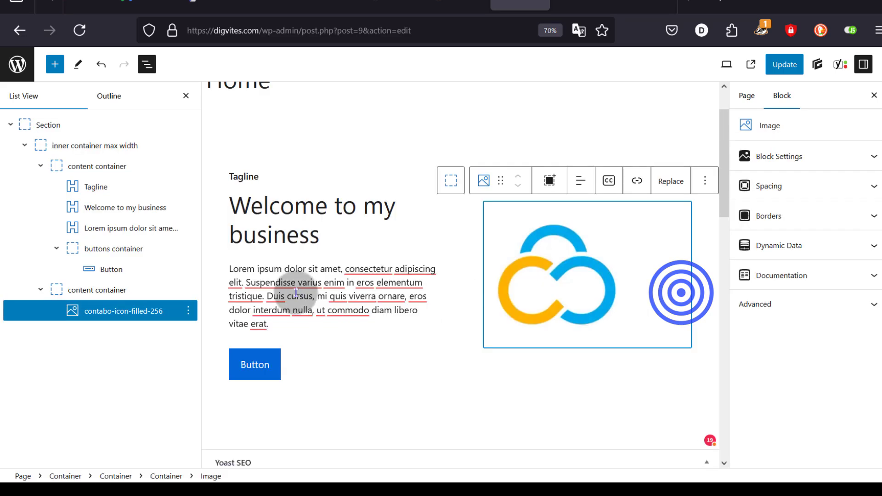
- Reselect the hero's lorem ipsum paragraph and check its font size in the Typography settings
click(290, 283)
scroll(818, 351, down, 1)
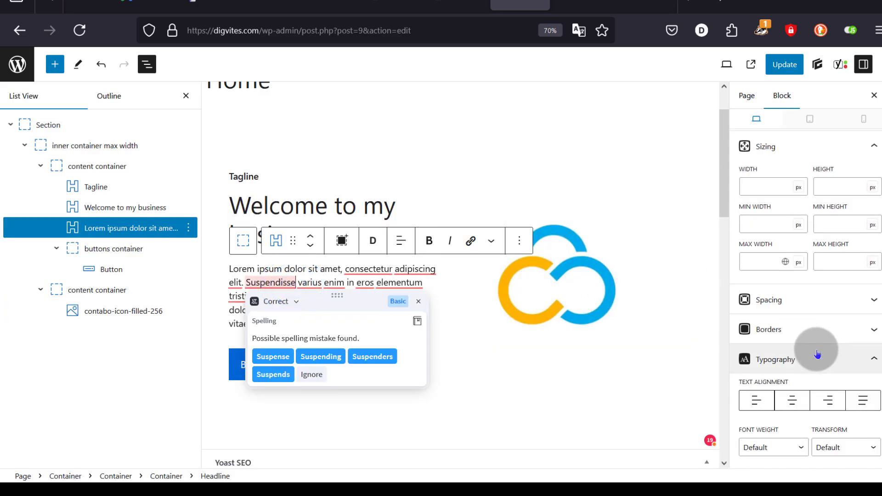
scroll(781, 331, down, 3)
scroll(826, 279, down, 1)
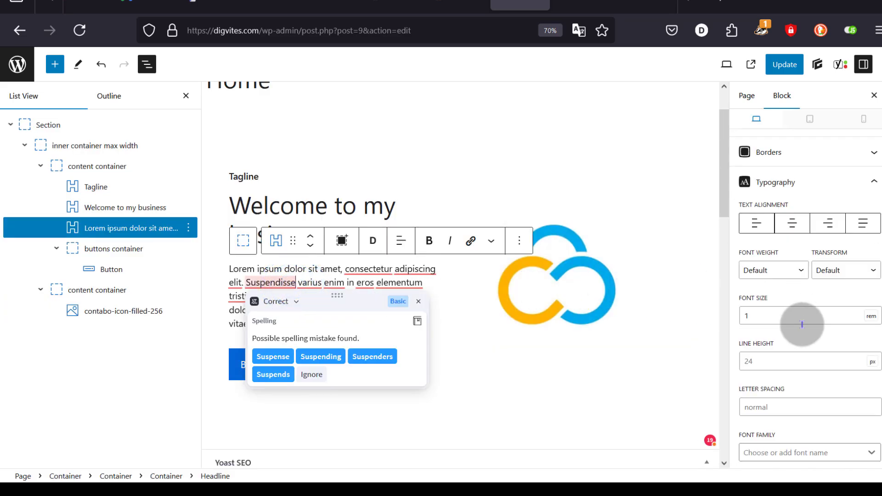
double_click(759, 315)
- Update the Home page and reload the live homepage to view the new hero section
scroll(758, 315, down, 1)
scroll(420, 320, down, 5)
scroll(427, 325, up, 5)
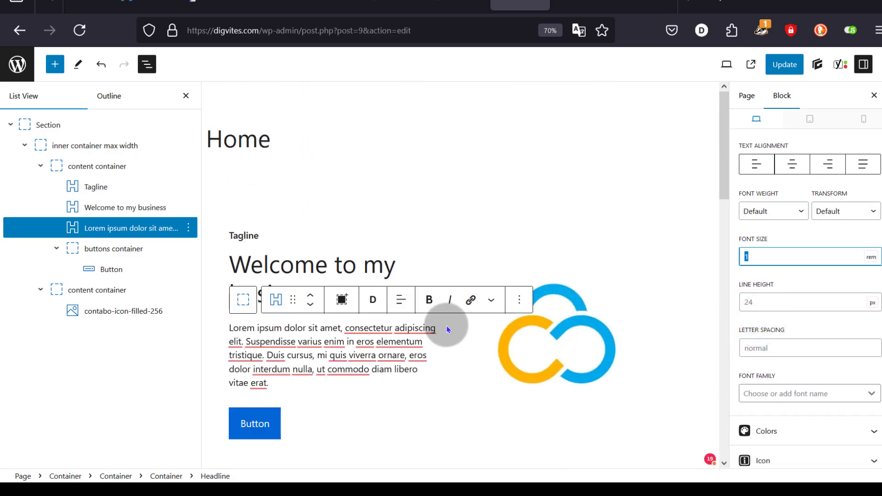
click(786, 63)
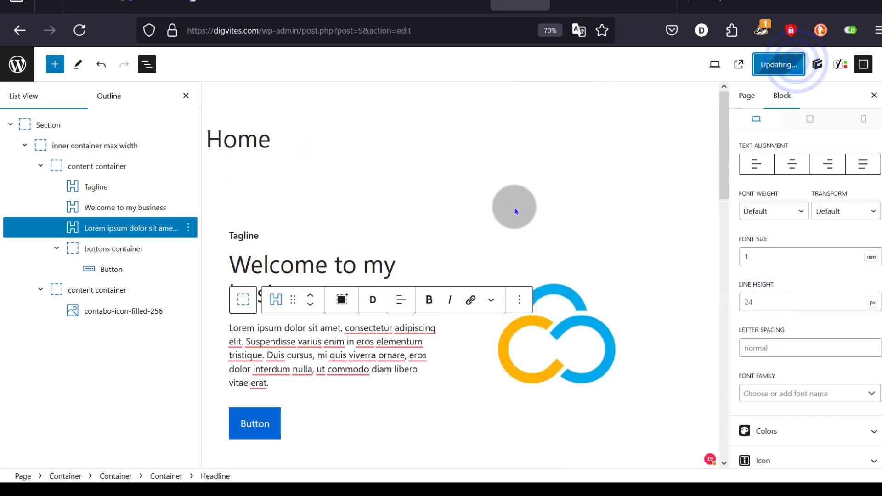
click(79, 30)
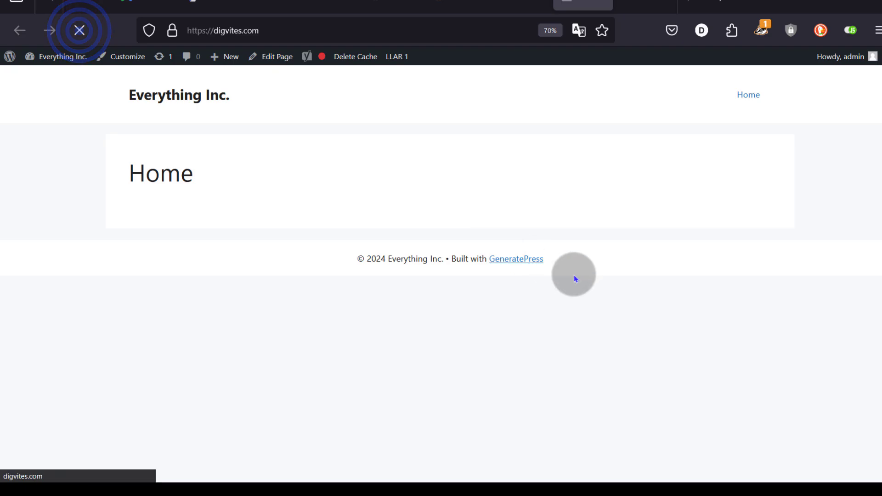
- Review the live homepage and disable the content title in the Home page's layout settings
scroll(447, 231, down, 2)
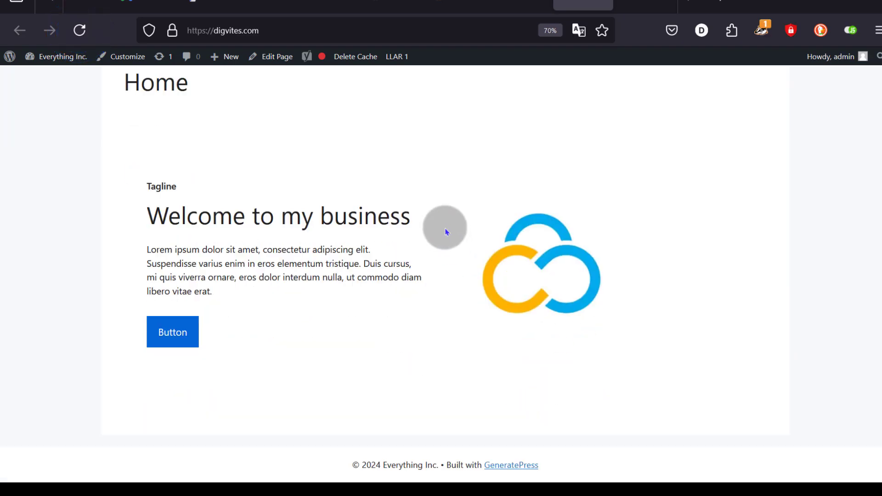
scroll(581, 277, up, 2)
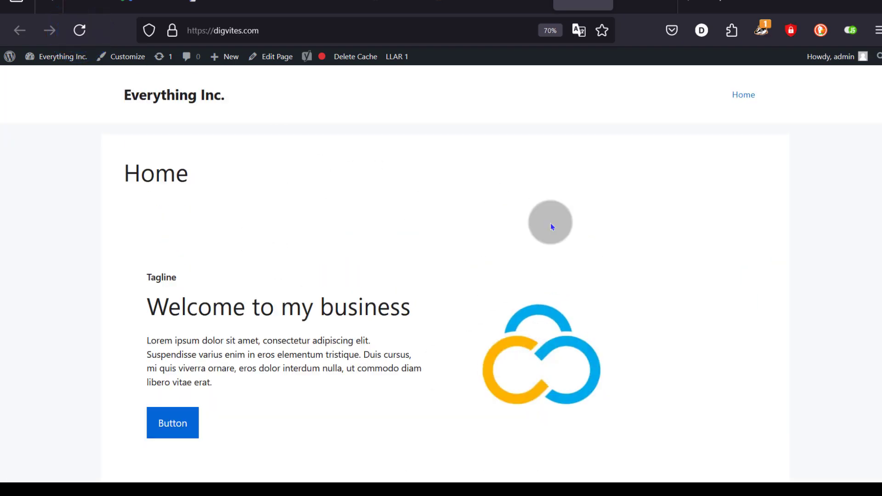
click(513, 3)
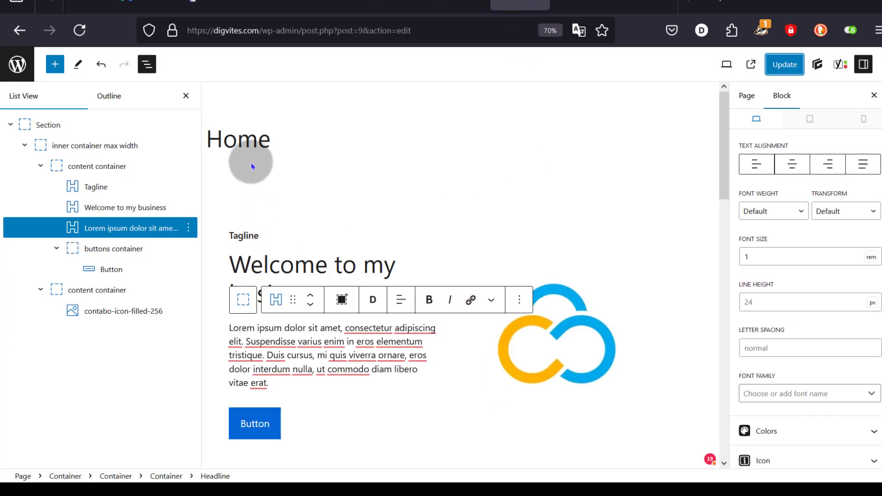
click(234, 133)
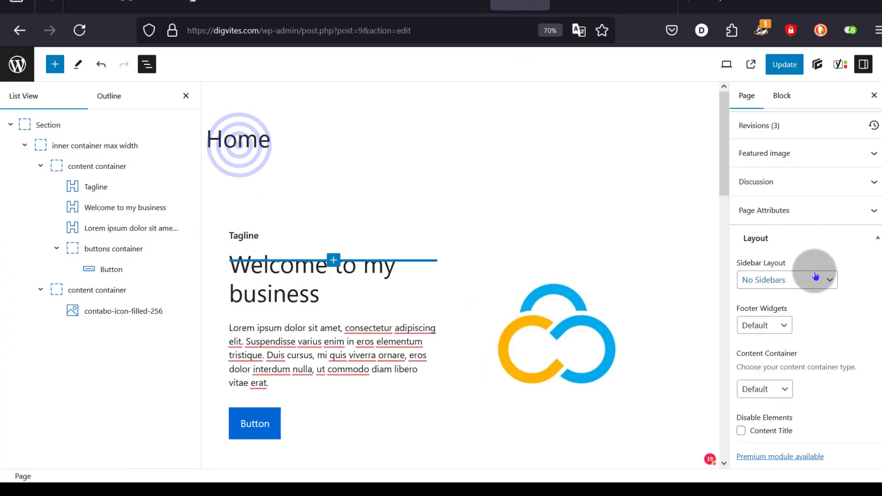
click(266, 141)
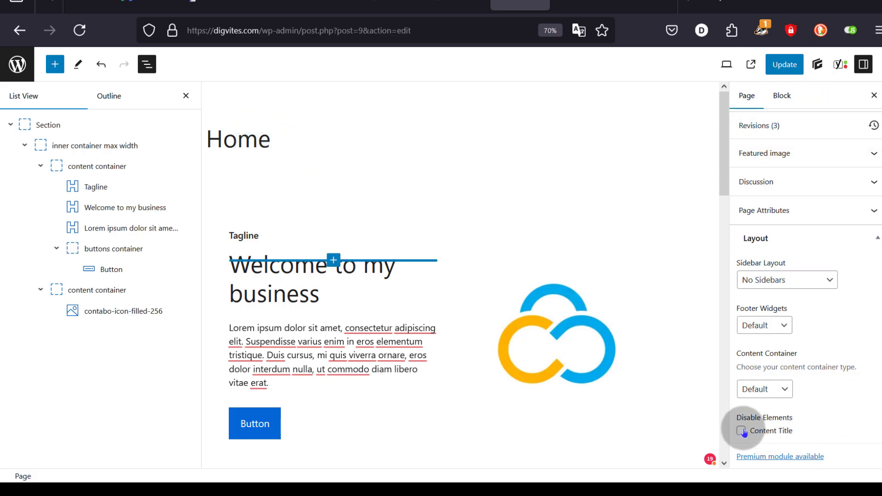
click(761, 432)
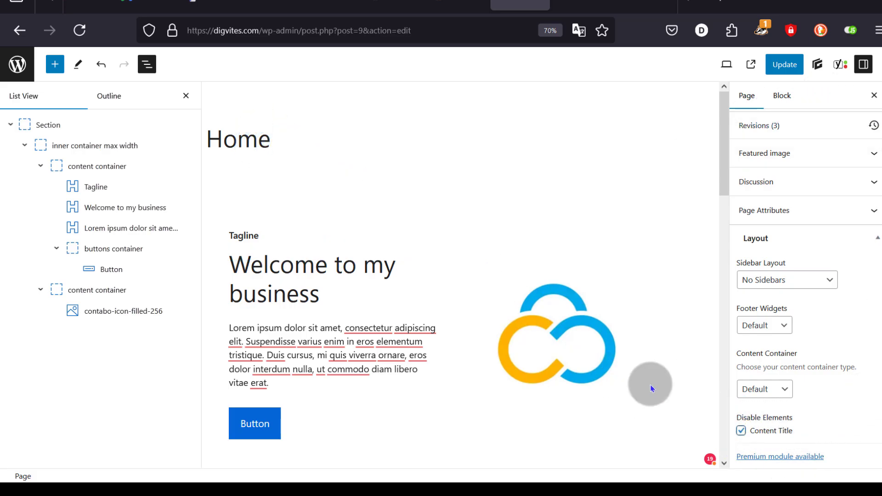
- Highlight the Home title in the editor and on the live homepage, and update the Home page
double_click(266, 137)
click(577, 5)
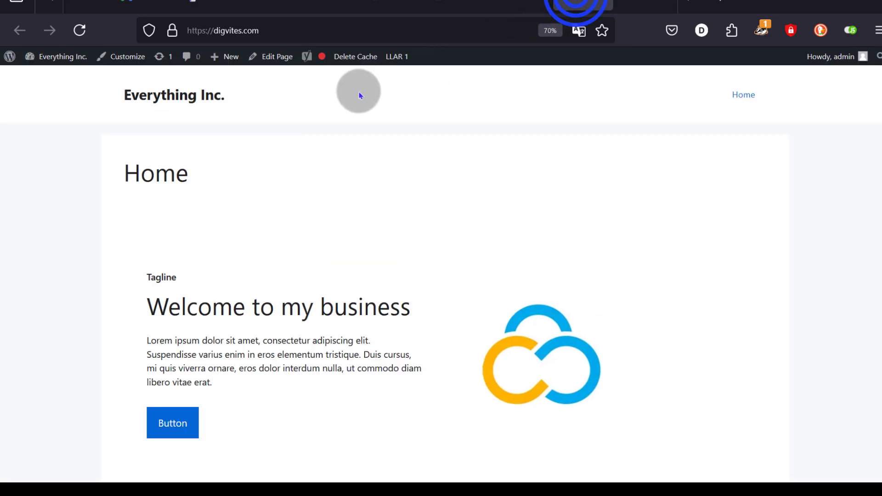
double_click(206, 173)
key(ctrl+shift+Tab)
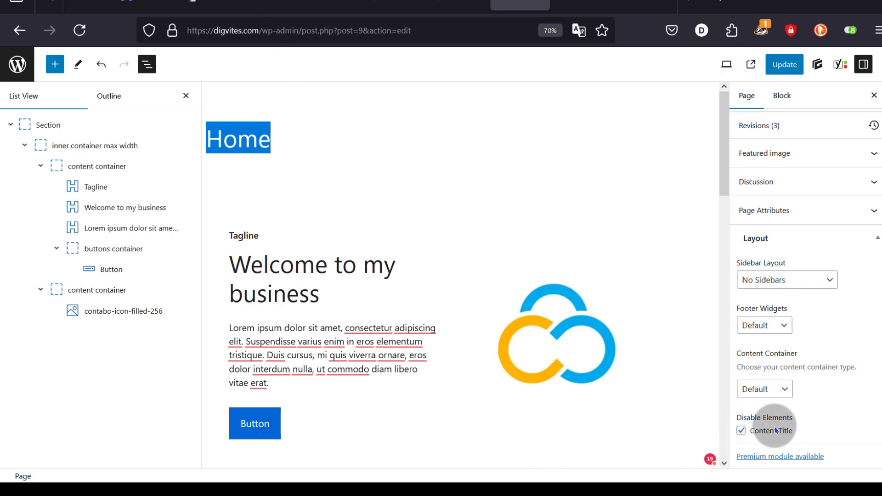
click(785, 64)
- Delete the Tagline headline from the hero section
double_click(243, 235)
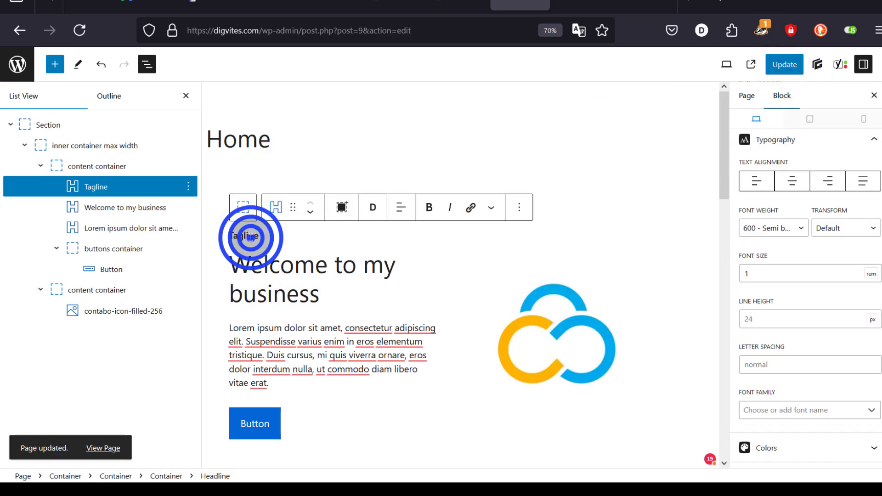
click(523, 208)
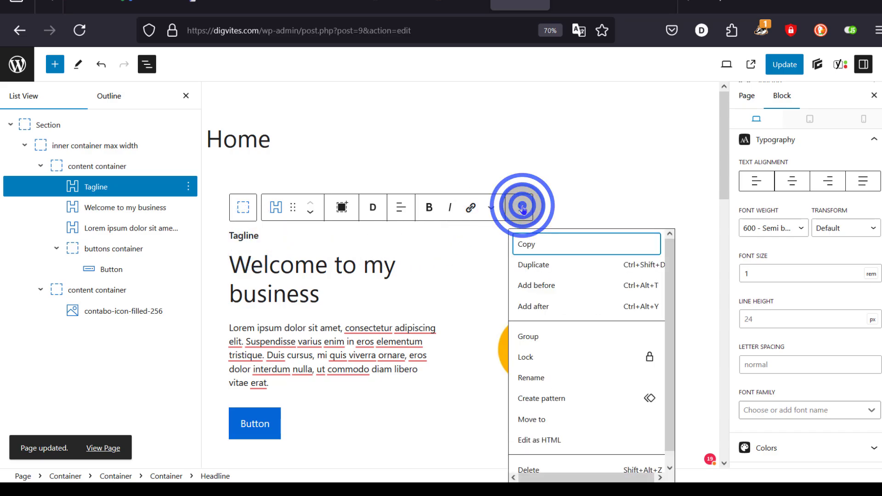
click(534, 467)
- Update the Home page and reload the live homepage to check the hero's heading and paragraph
click(791, 65)
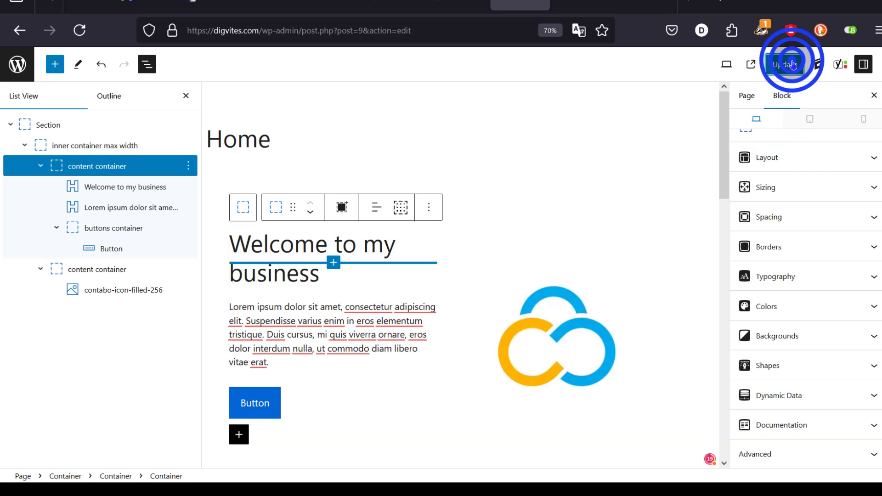
click(582, 2)
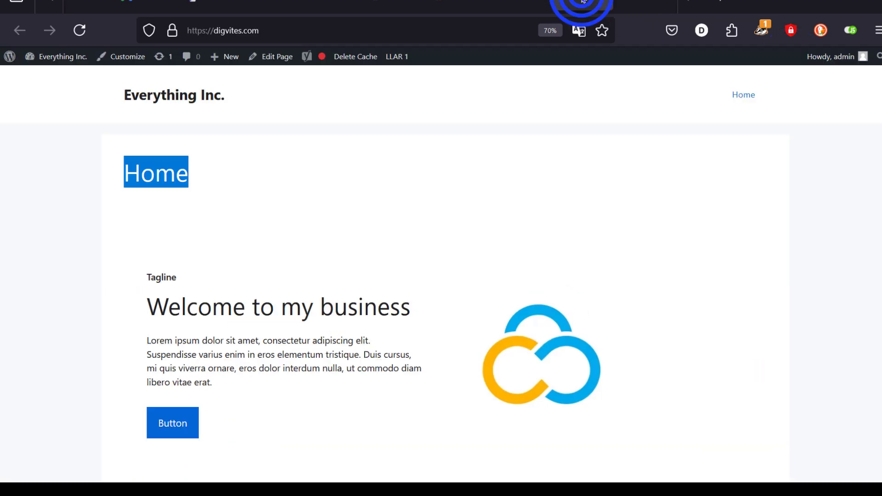
click(80, 30)
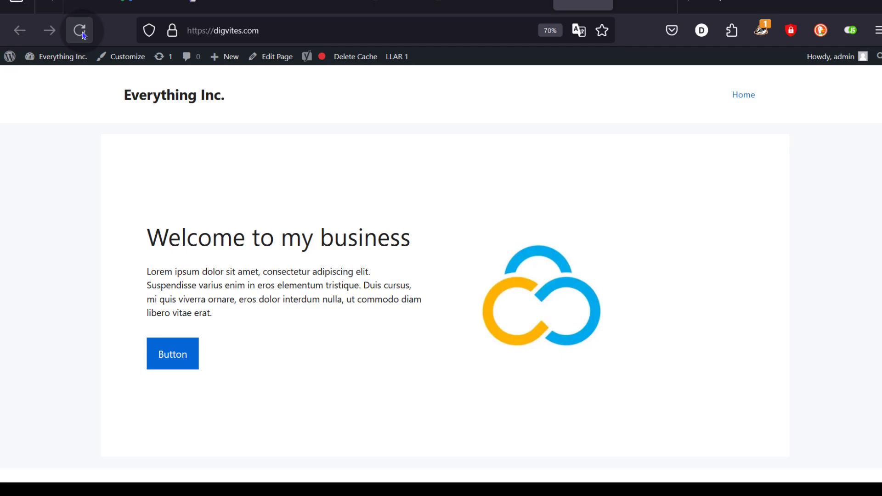
scroll(388, 216, down, 1)
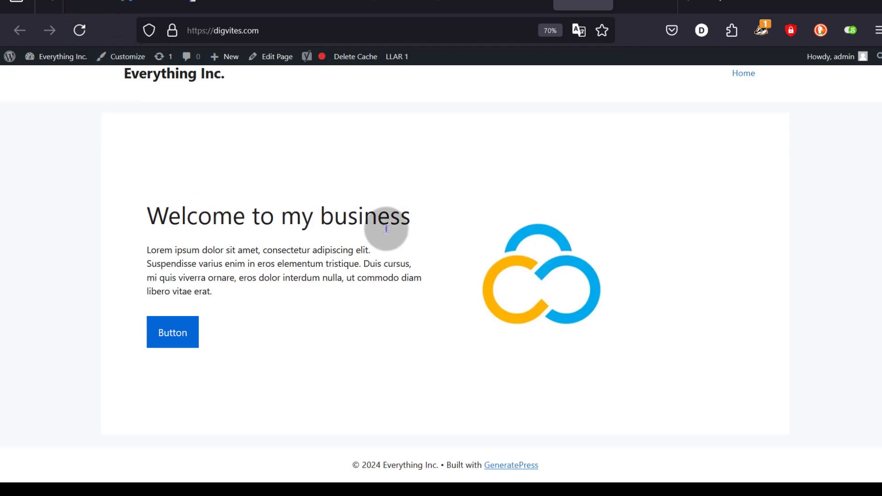
scroll(402, 224, up, 1)
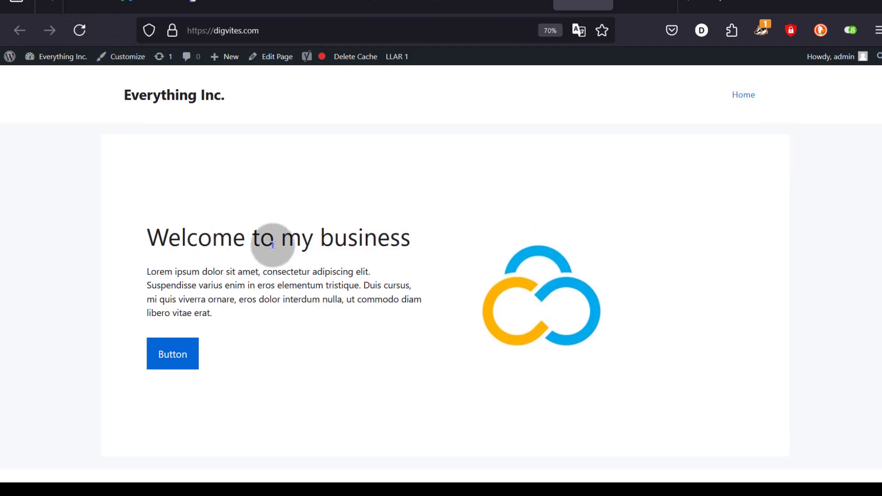
drag(255, 239, 370, 237)
click(251, 297)
drag(201, 271, 312, 298)
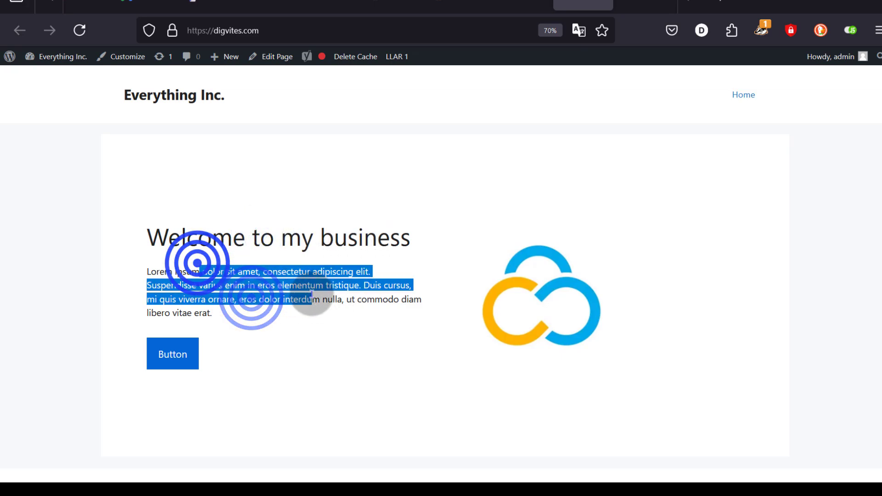
click(265, 308)
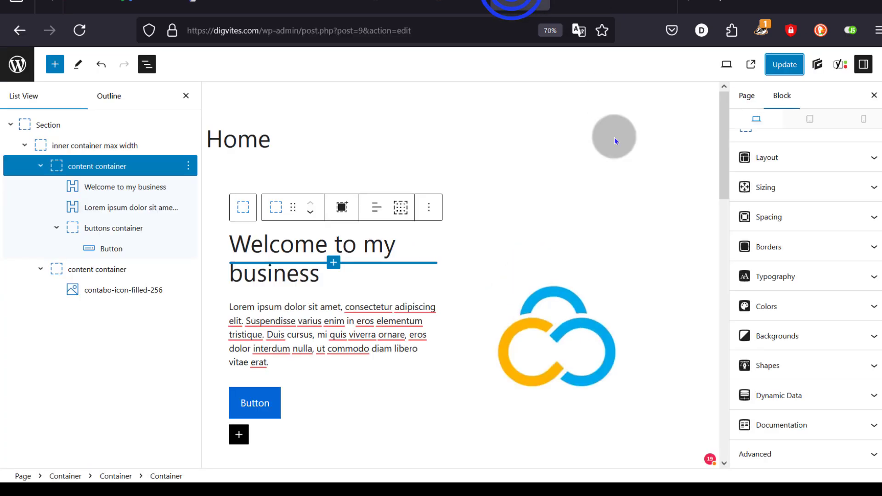
- Select the hero's button and open its link field
scroll(299, 322, down, 3)
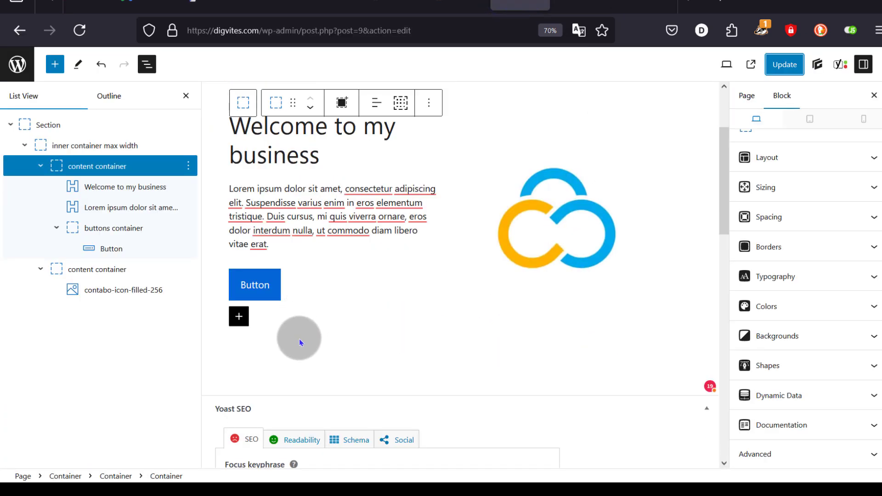
click(258, 285)
click(375, 250)
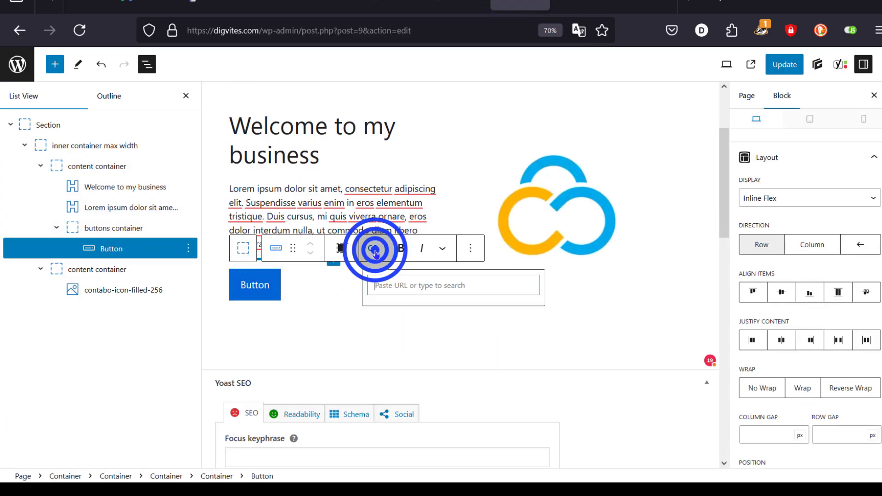
click(393, 284)
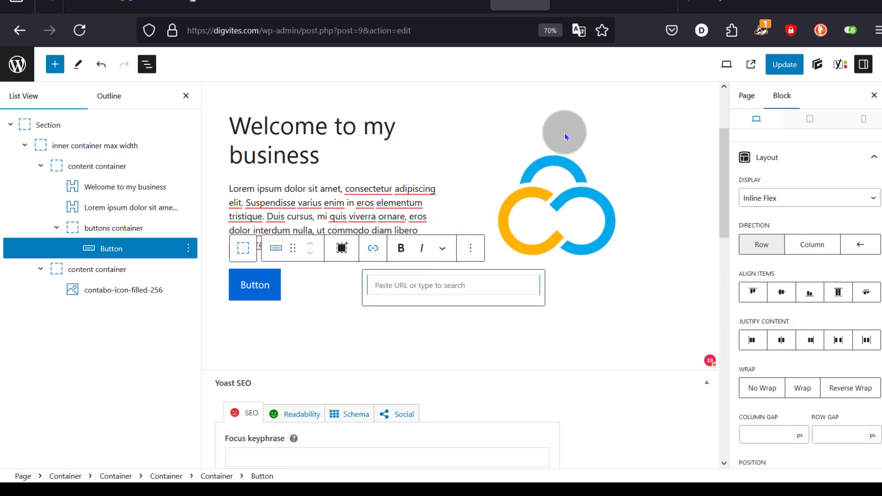
click(584, 6)
click(288, 29)
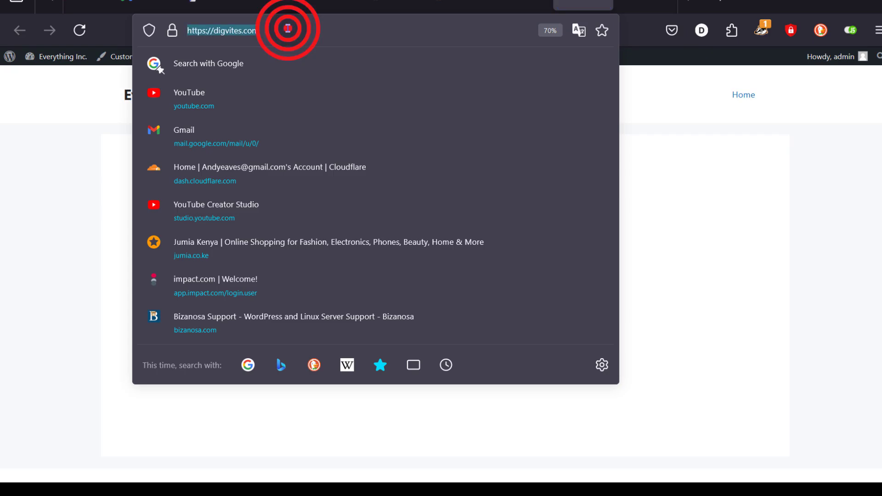
right_click(288, 28)
click(324, 105)
click(513, 2)
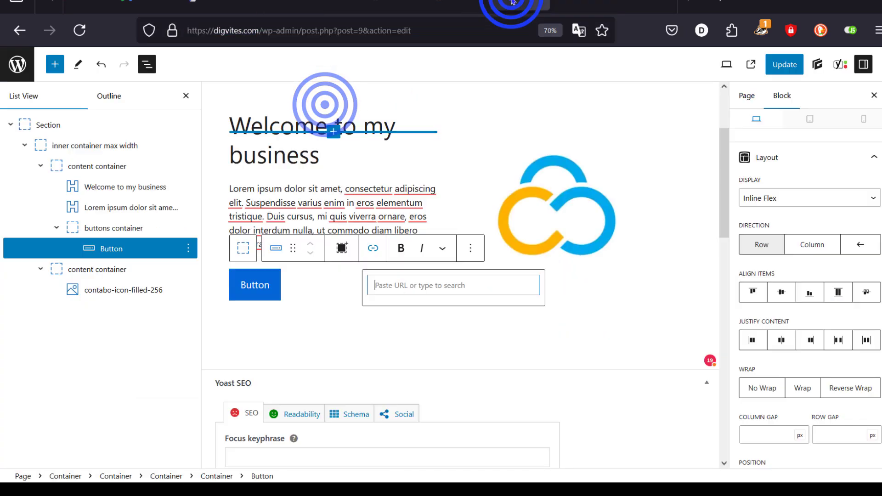
click(398, 286)
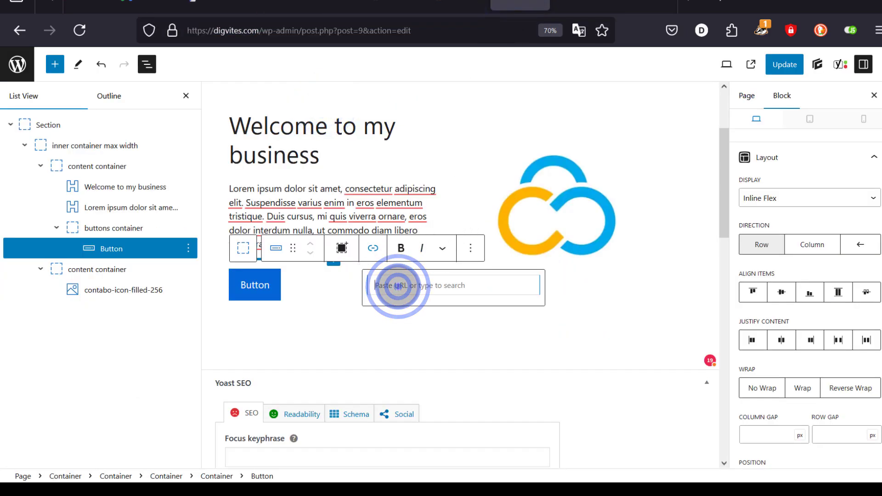
key(ctrl+v)
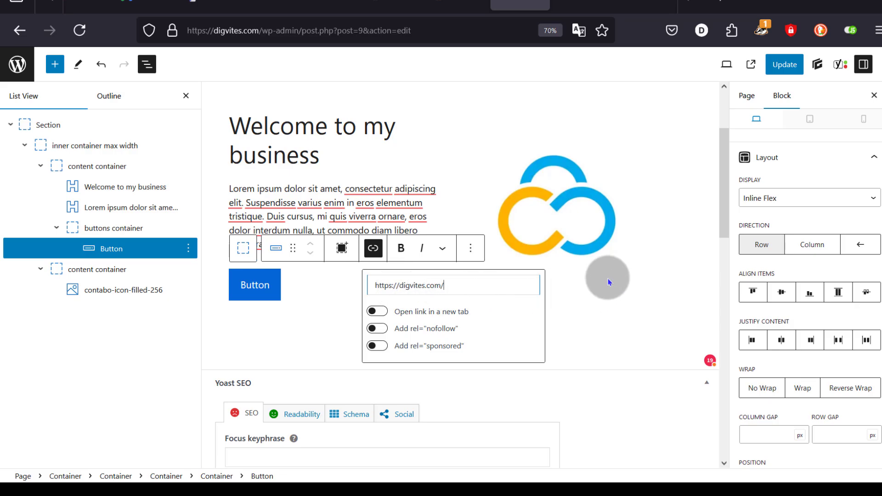
click(459, 281)
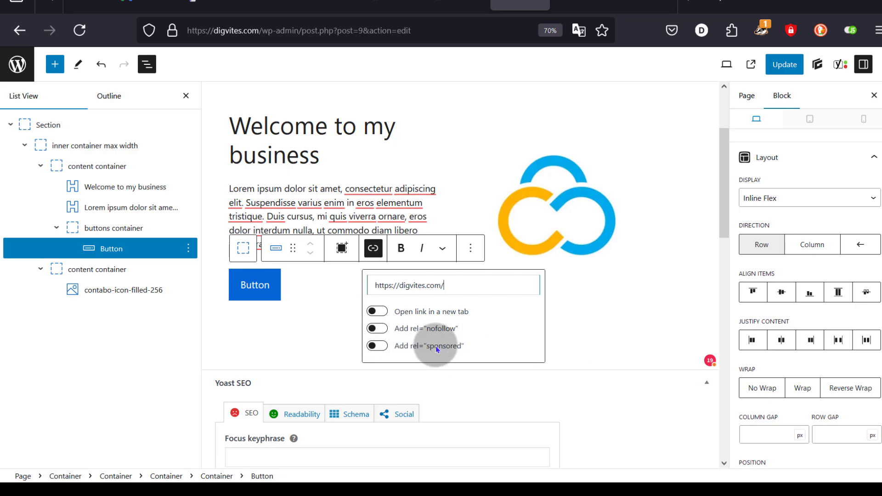
click(601, 301)
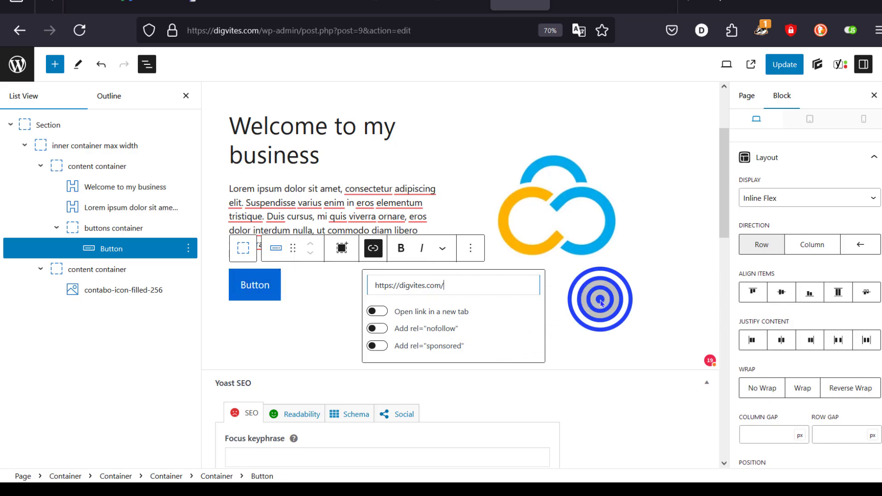
- Examine the hero's nested containers and the block inserter in the empty area below the section
scroll(528, 325, down, 4)
scroll(460, 313, up, 4)
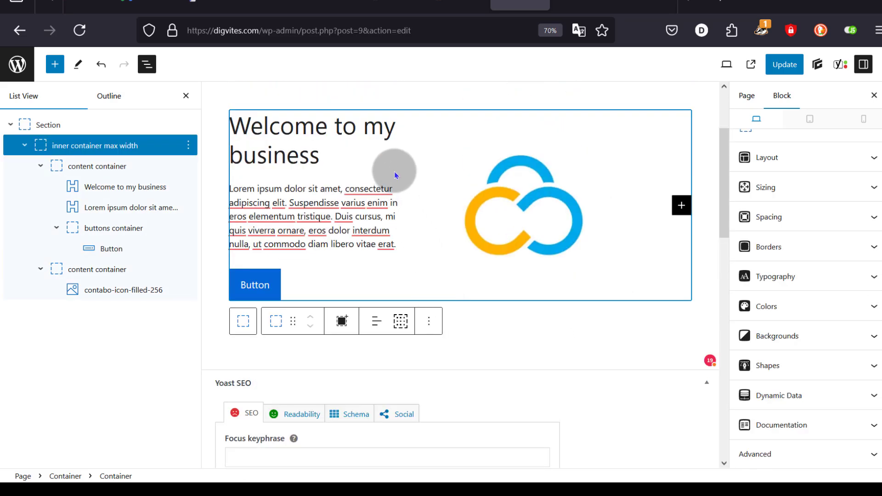
click(506, 319)
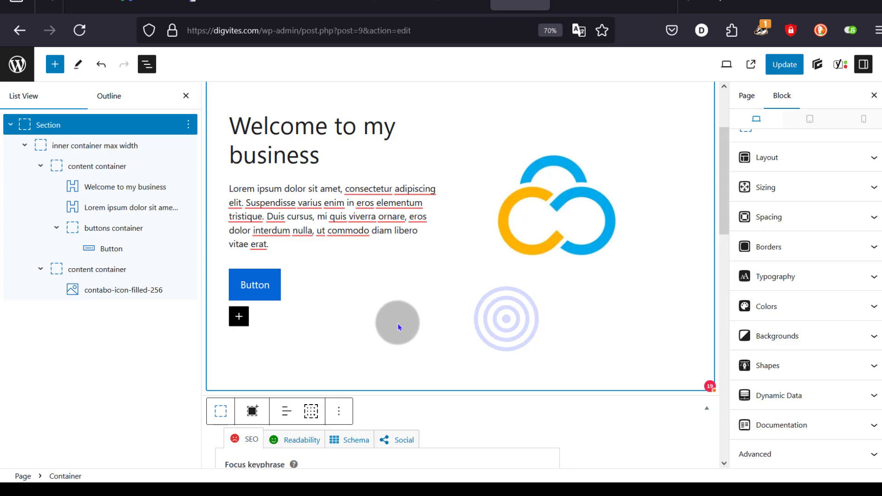
scroll(399, 327, down, 3)
click(398, 291)
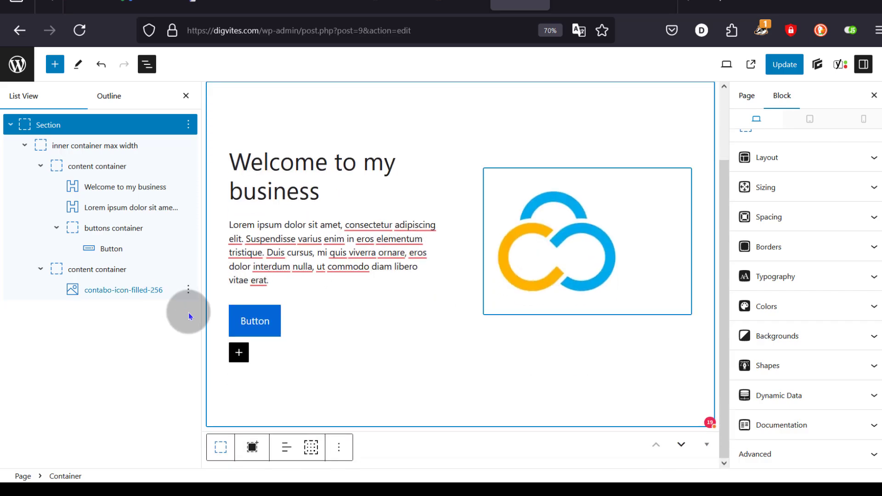
drag(188, 316, 522, 276)
key(ctrl+minus)
click(270, 366)
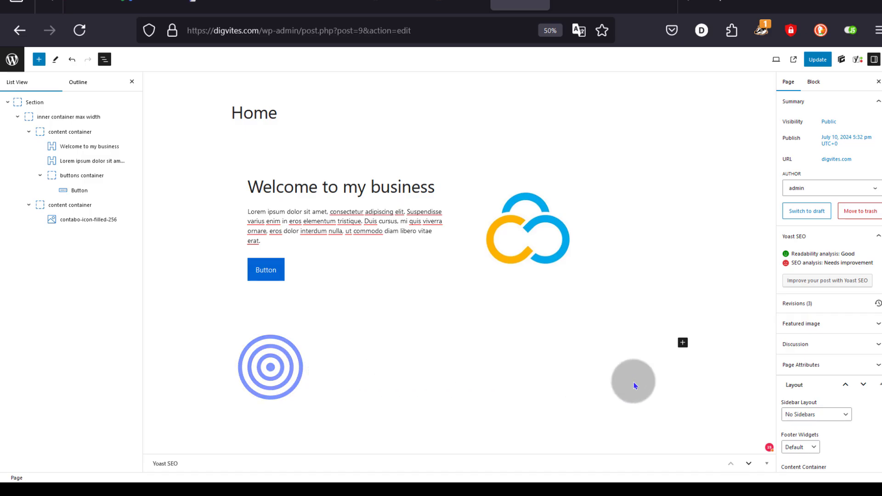
key(ctrl+plus)
key(ctrl+plus)
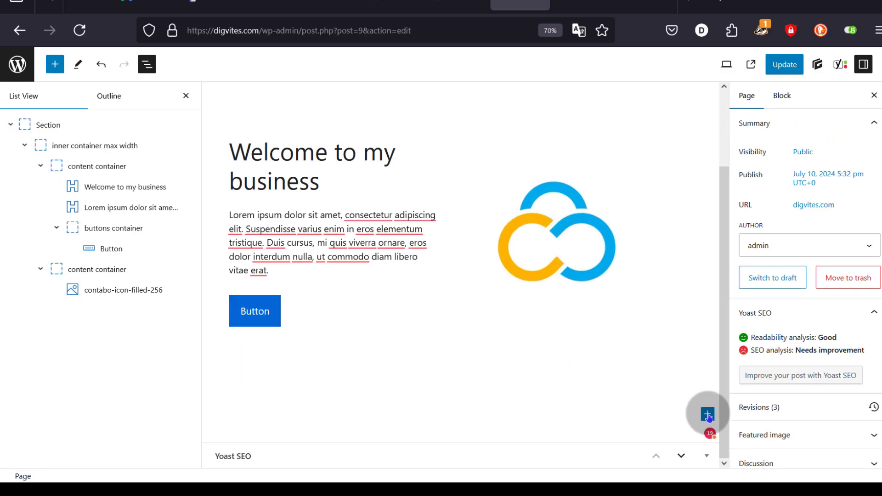
click(711, 417)
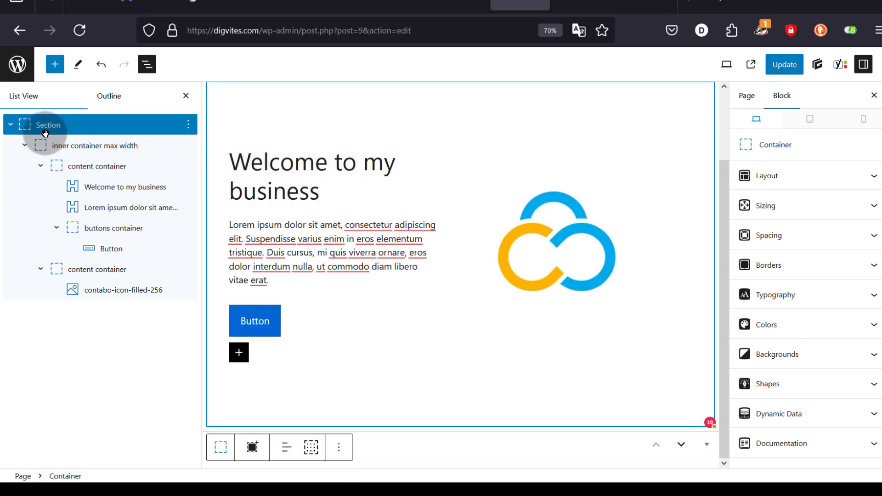
- Collapse the hero's inner container and add an empty paragraph block after the hero Section
click(34, 151)
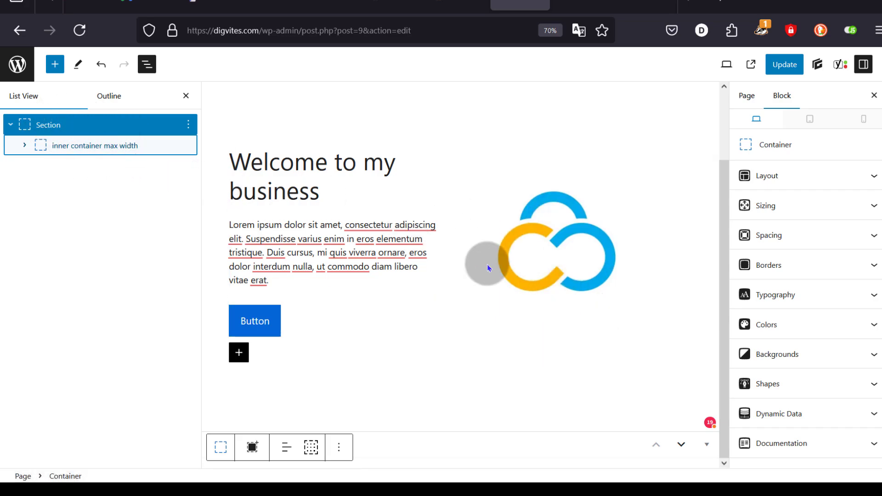
click(189, 124)
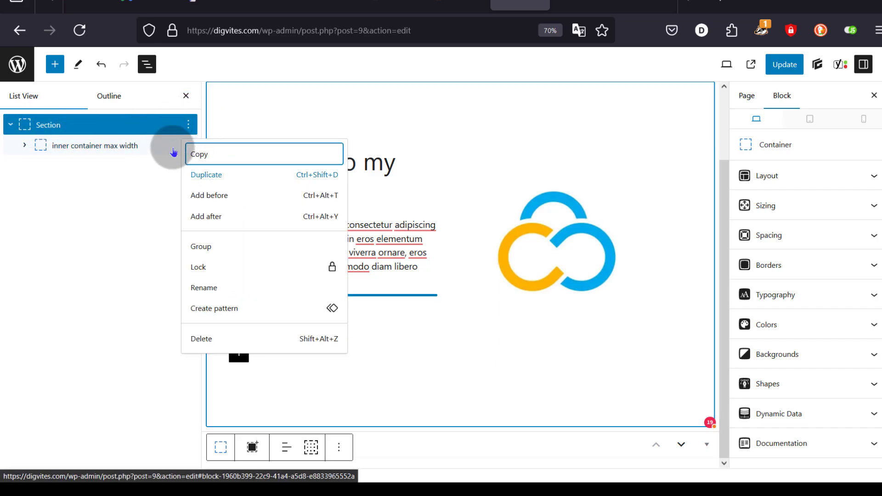
click(190, 124)
click(190, 124)
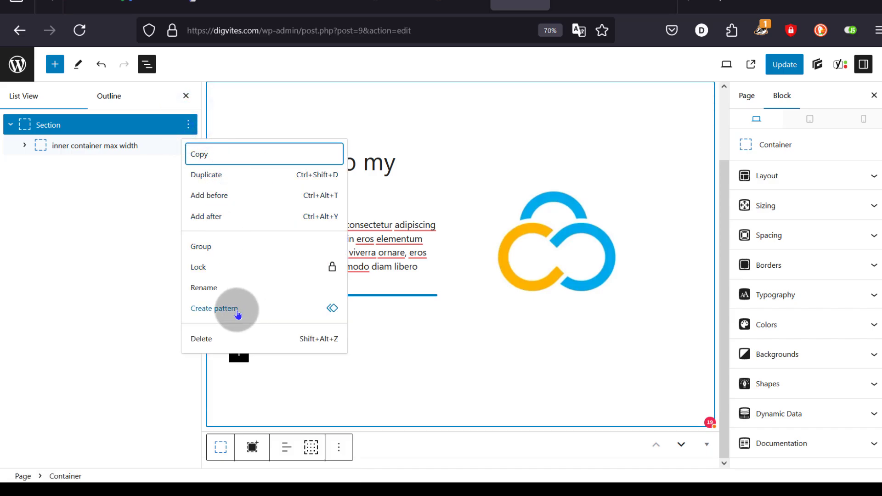
click(210, 217)
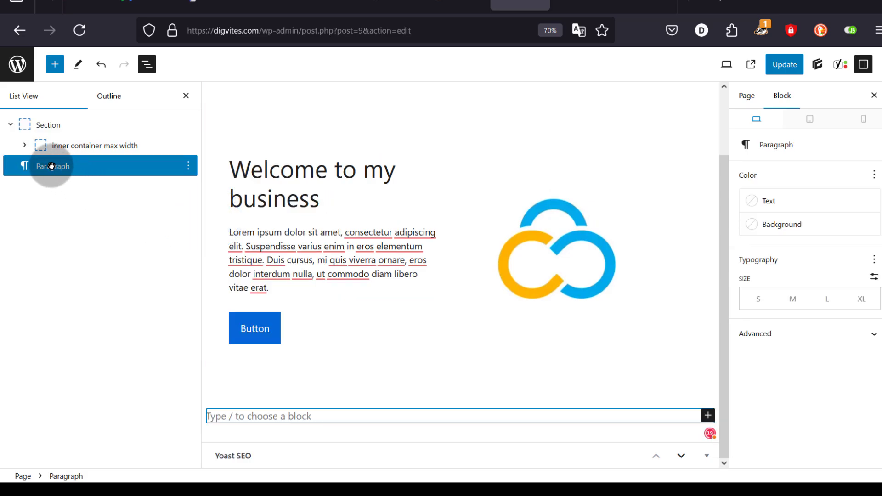
click(86, 179)
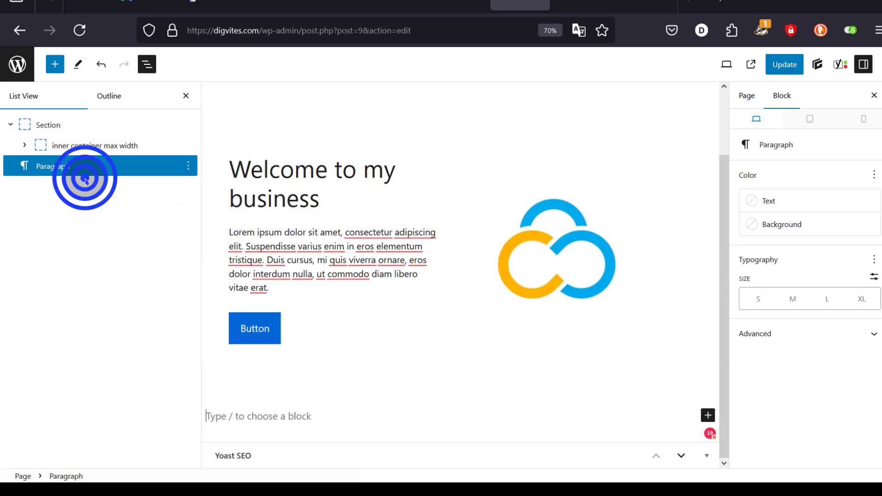
click(248, 415)
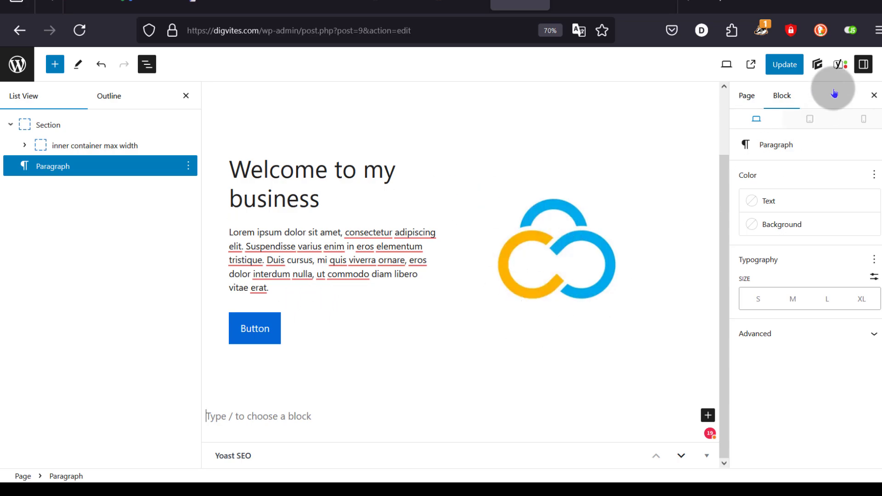
- Browse the Feature Sections category of the GenerateBlocks Pattern Library and insert Pattern F 20 into the empty block
click(819, 66)
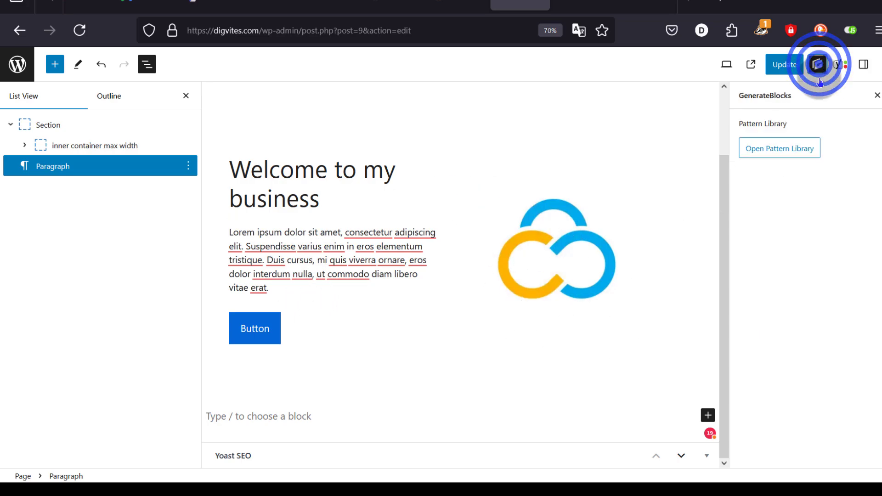
click(785, 154)
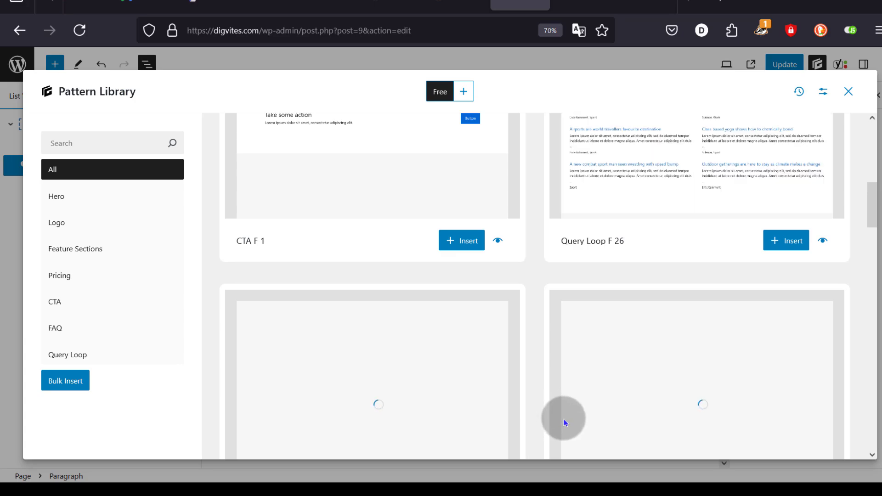
click(565, 421)
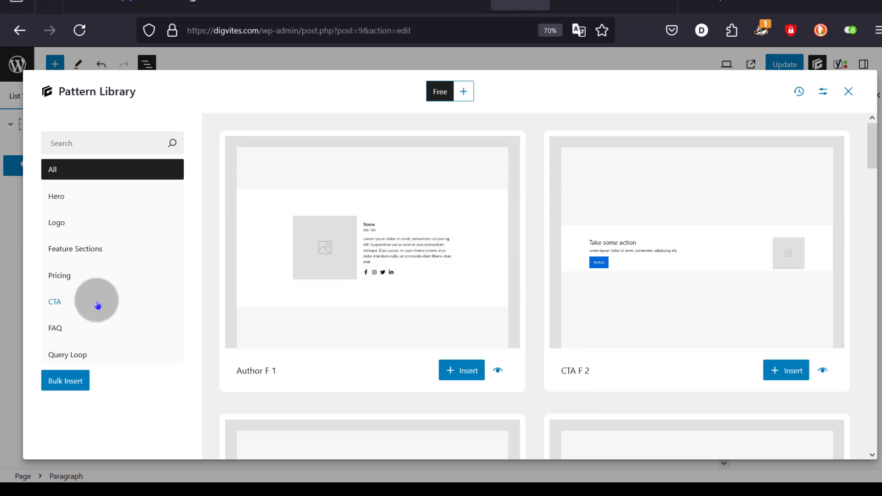
click(76, 250)
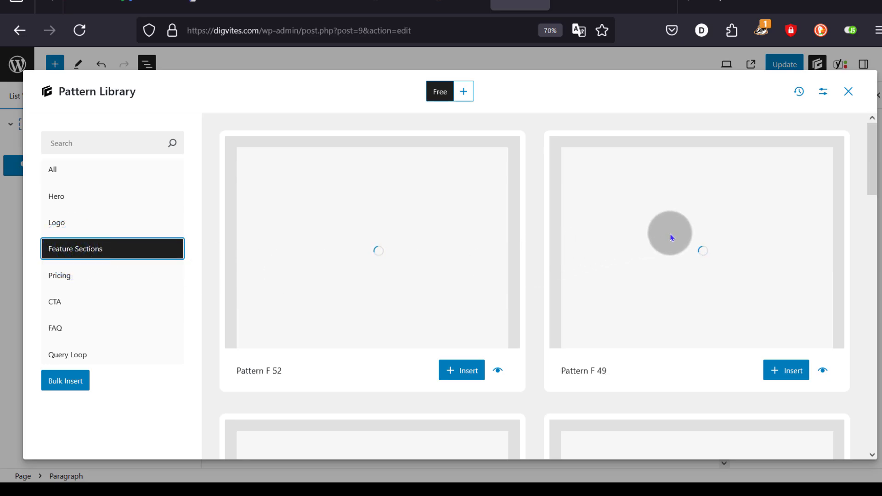
scroll(611, 263, down, 5)
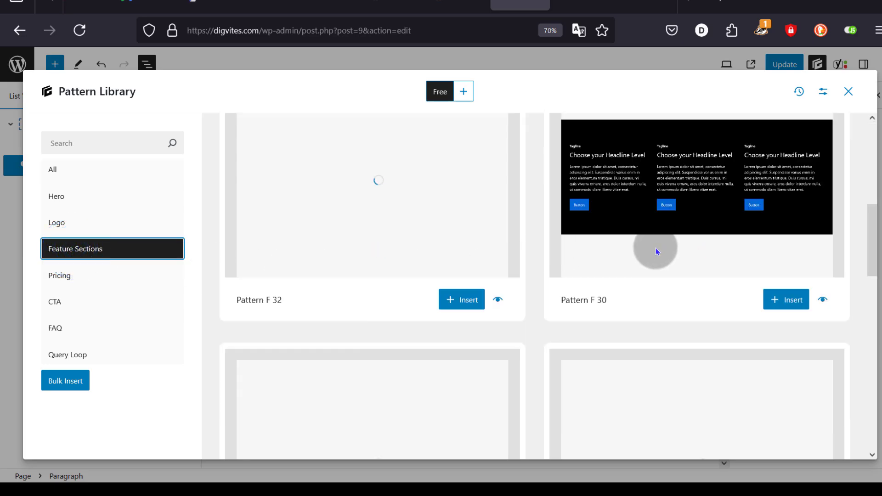
scroll(656, 257, up, 1)
scroll(701, 274, down, 5)
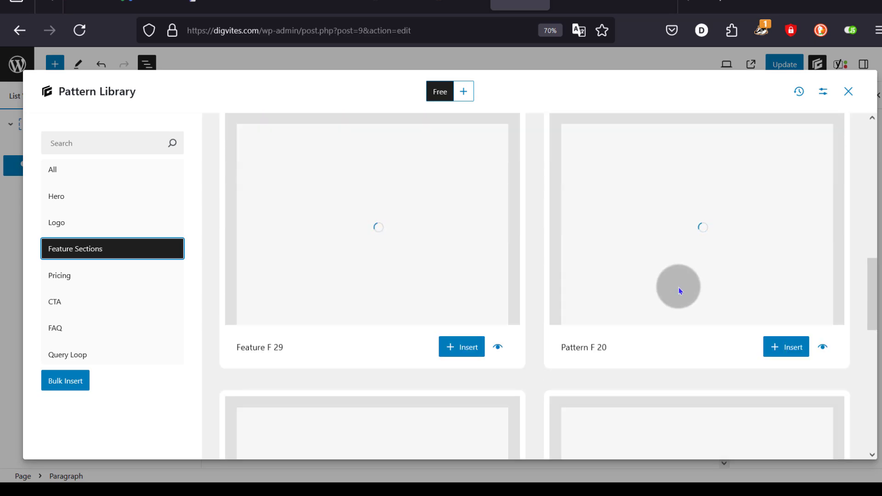
scroll(676, 285, up, 3)
scroll(672, 294, down, 3)
click(663, 230)
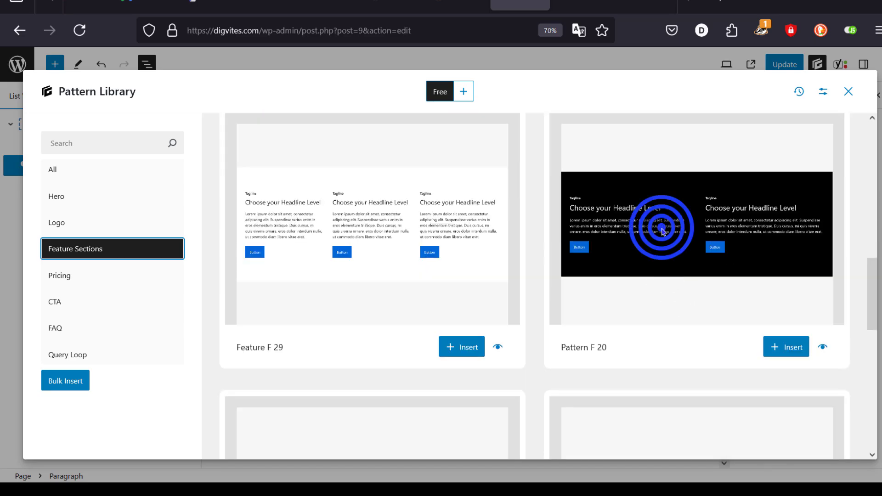
click(788, 349)
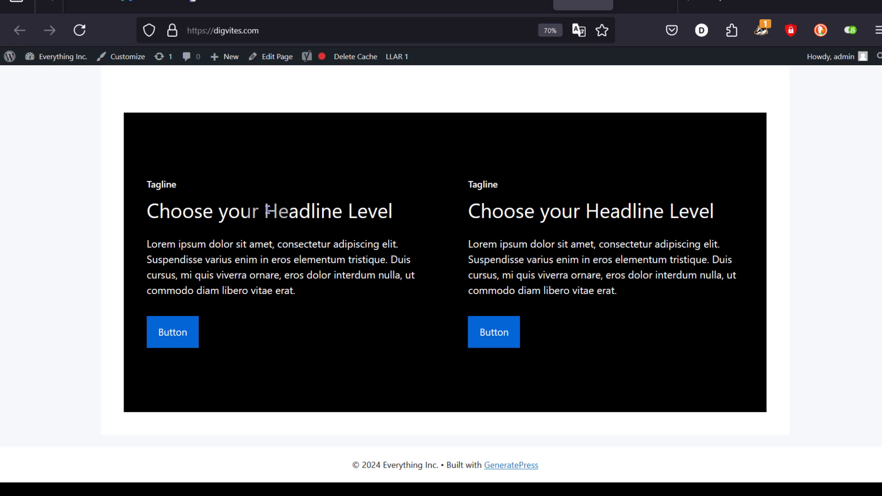
- Check the black two-column feature section on the live homepage and examine its headings and paragraph in the editor
click(268, 210)
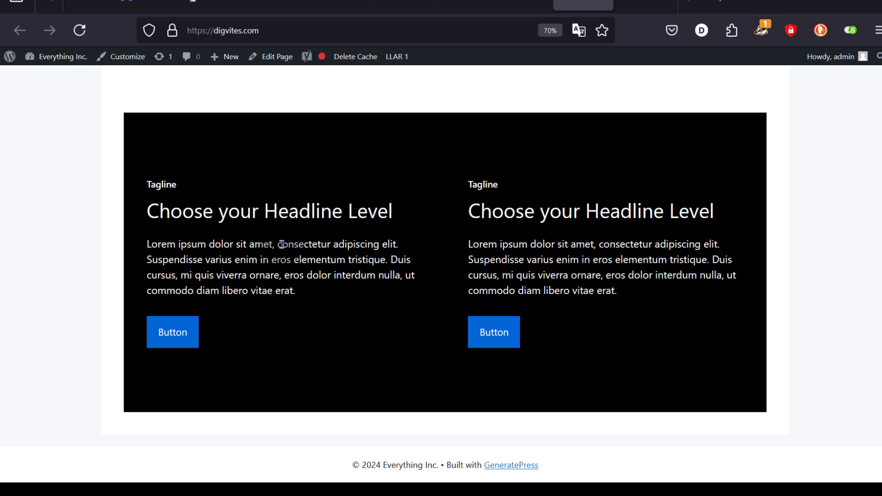
click(511, 4)
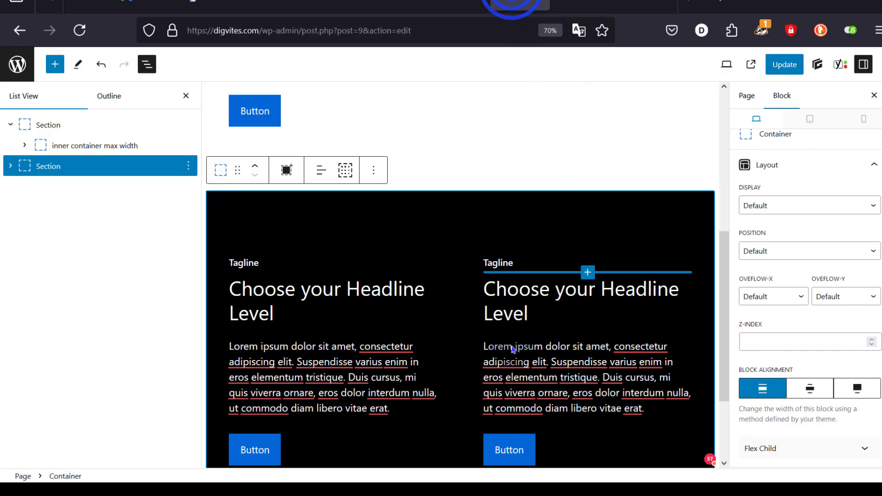
click(341, 293)
click(560, 291)
scroll(547, 292, down, 2)
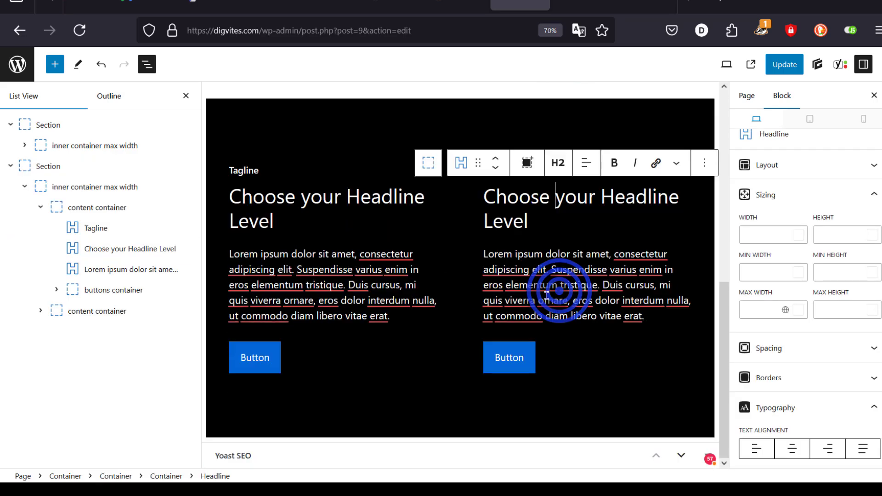
click(549, 260)
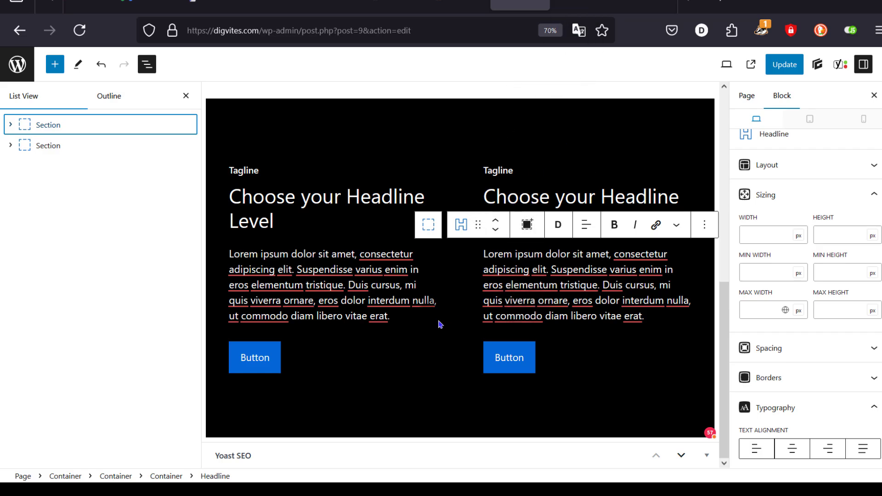
- Add an empty paragraph block after the second Section, below the black feature columns
click(519, 84)
click(14, 145)
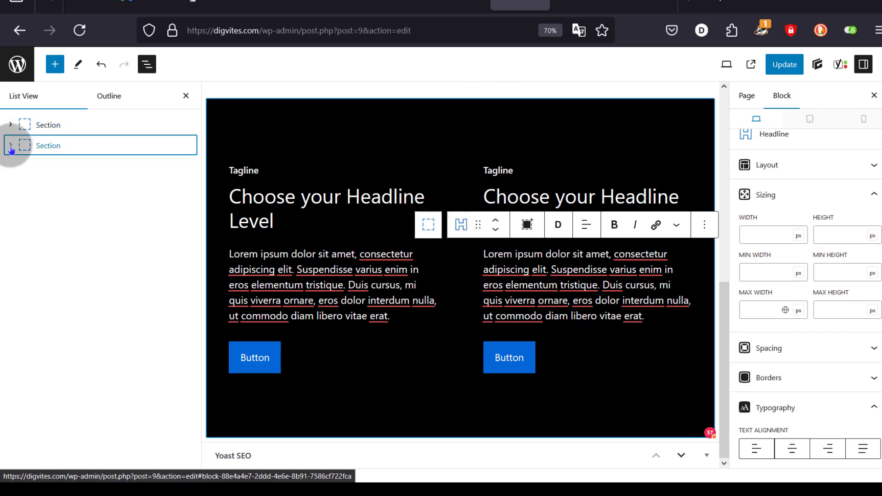
right_click(188, 145)
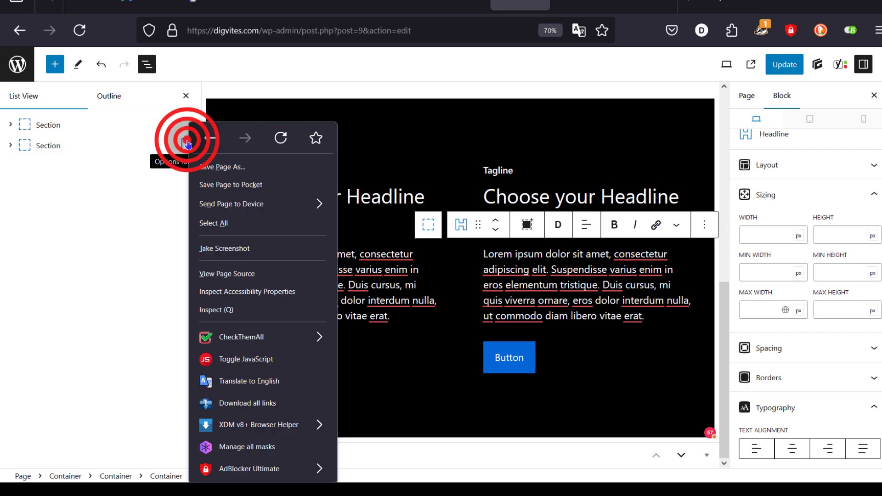
key(Escape)
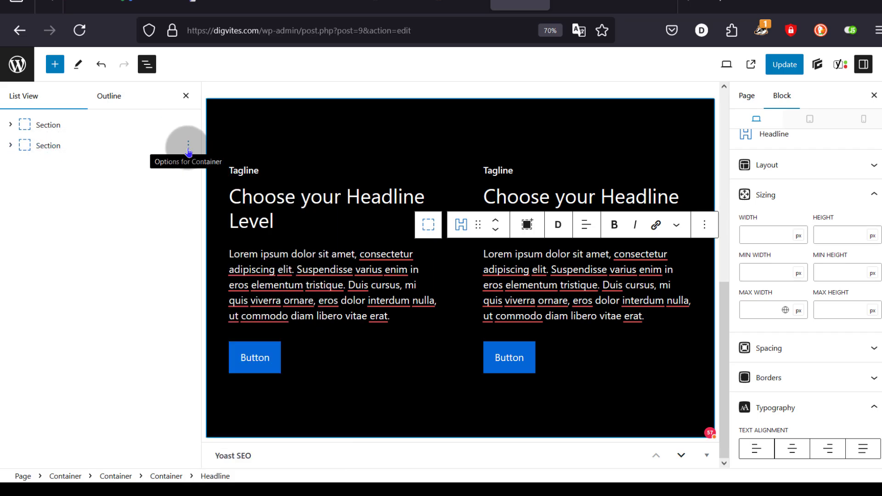
click(188, 146)
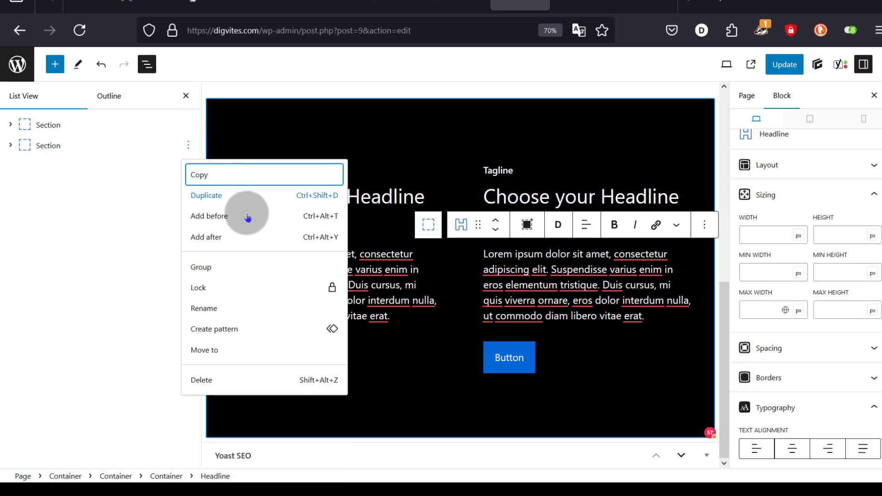
click(210, 238)
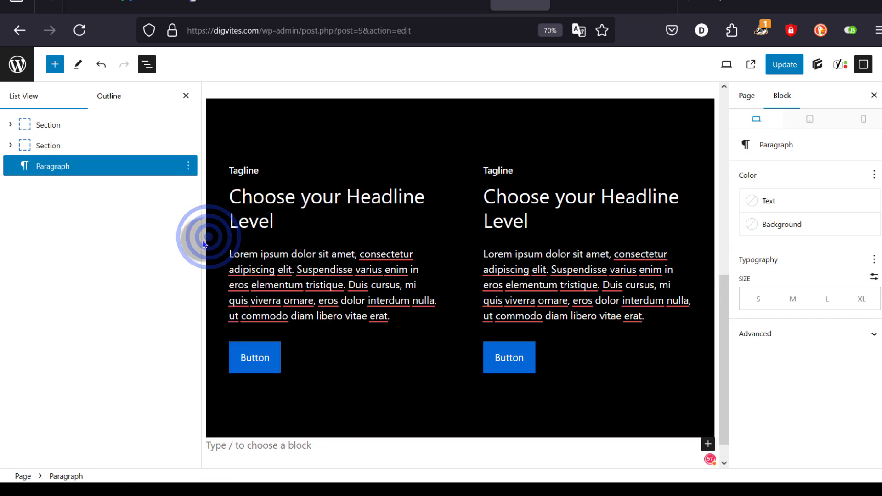
scroll(338, 219, down, 1)
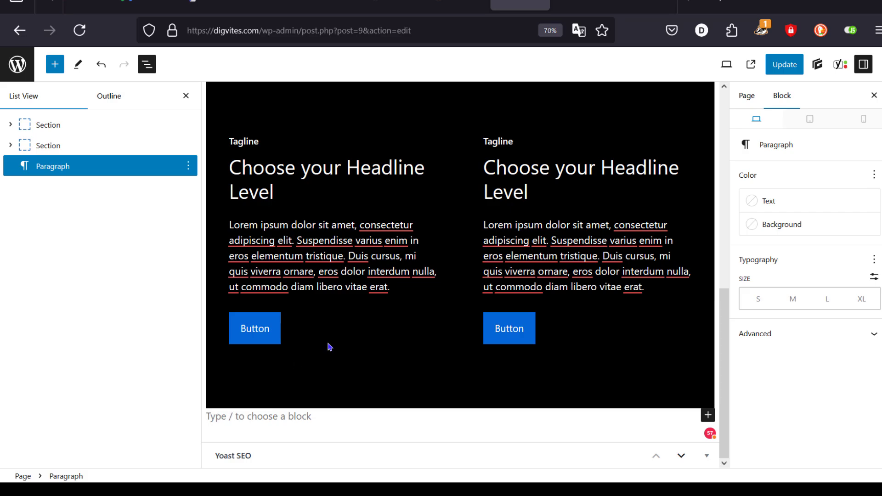
- Insert the Query Loop F 14 pattern from the GenerateBlocks Pattern Library into the empty block
click(818, 64)
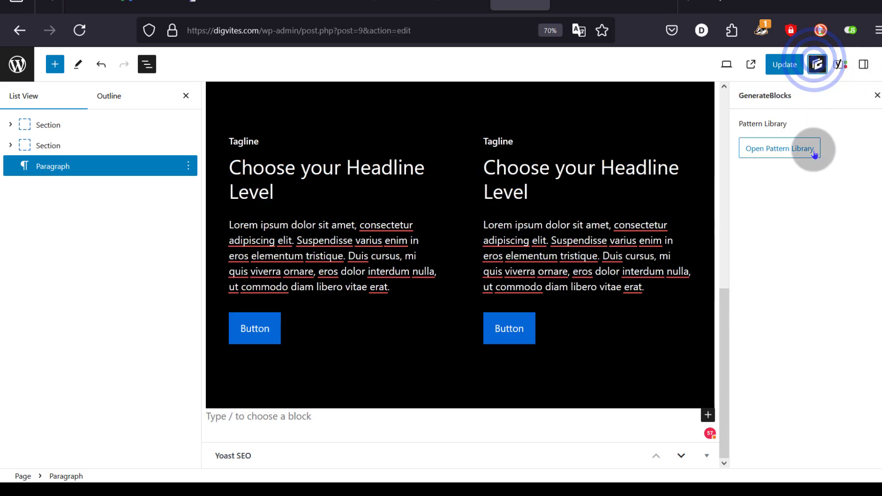
click(775, 149)
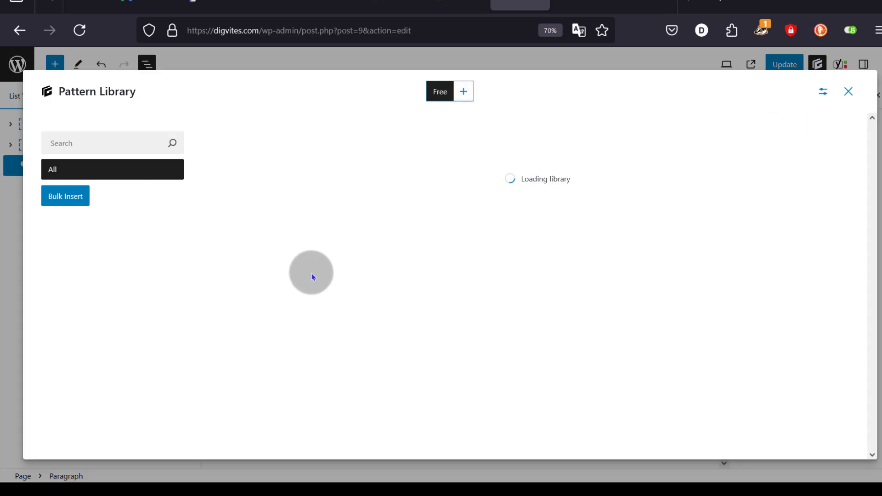
click(563, 417)
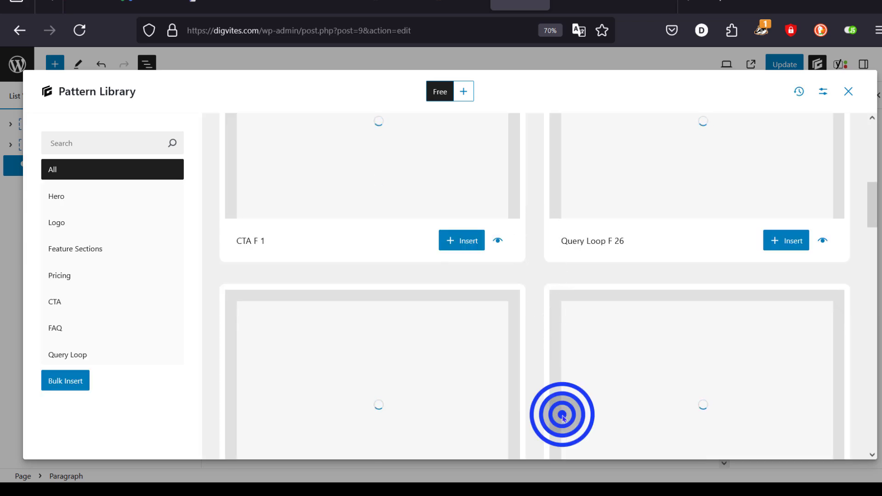
scroll(608, 294, down, 12)
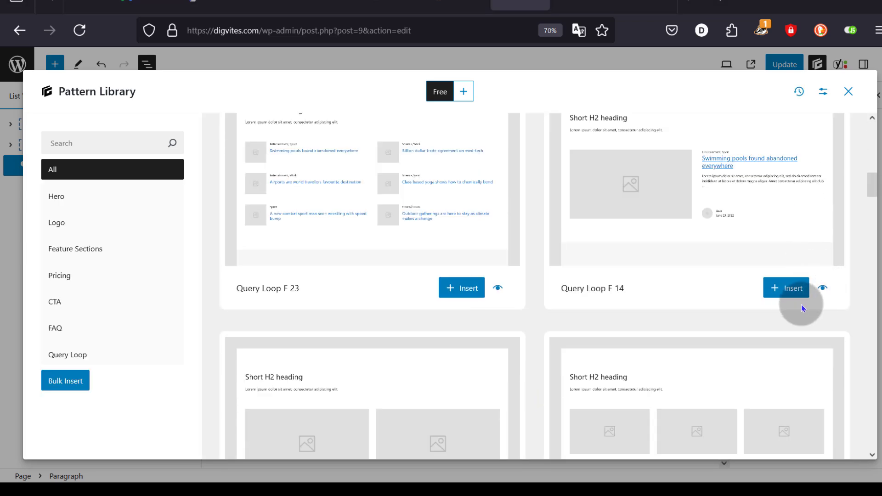
click(787, 294)
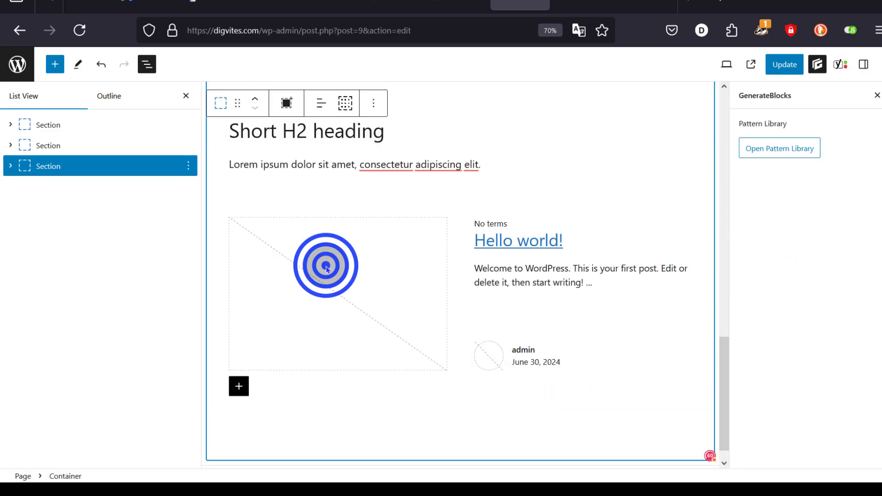
- Delete the placeholder Image block from the query loop's image container
click(327, 268)
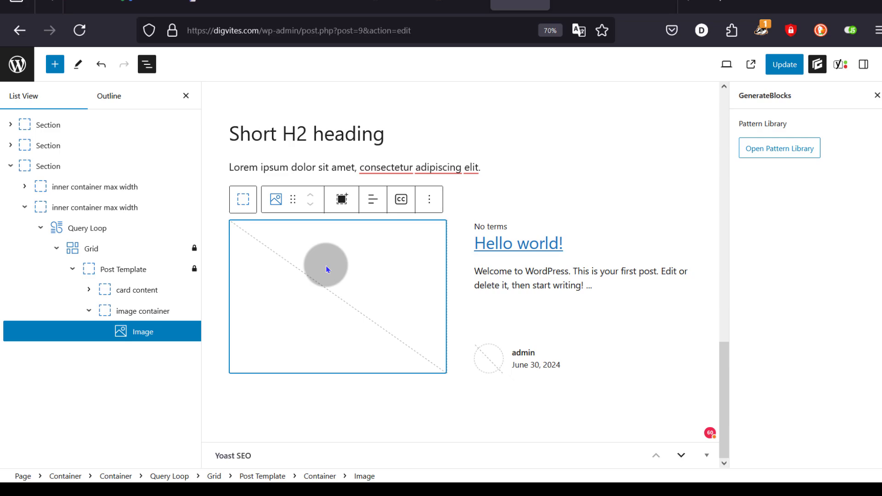
click(428, 199)
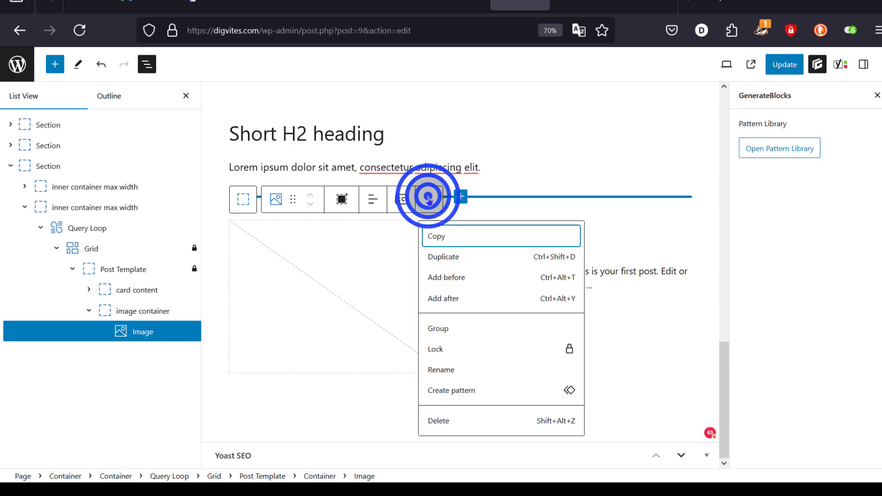
click(358, 410)
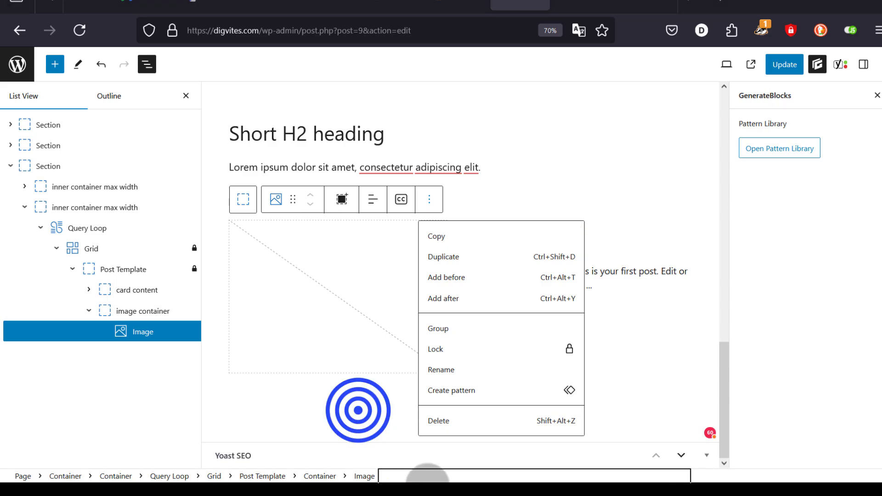
click(436, 419)
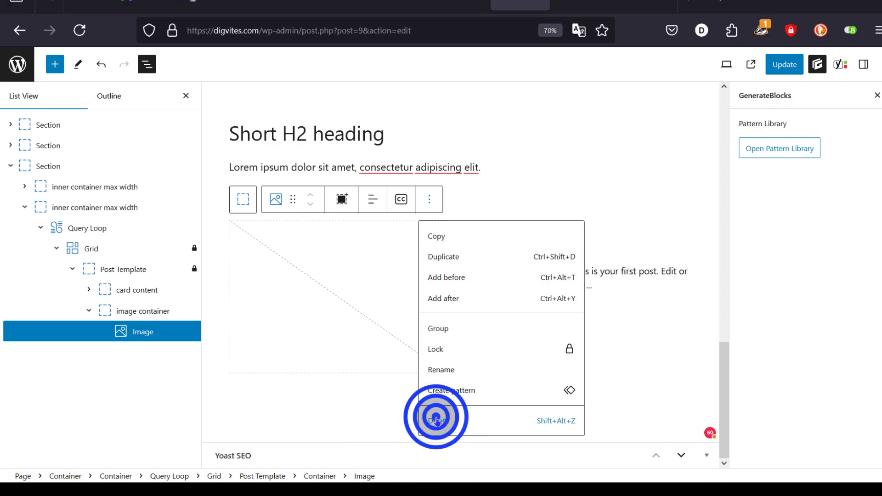
- Add a Contact Form 7 block inside the query loop's empty image container and choose Contact form 1
click(328, 312)
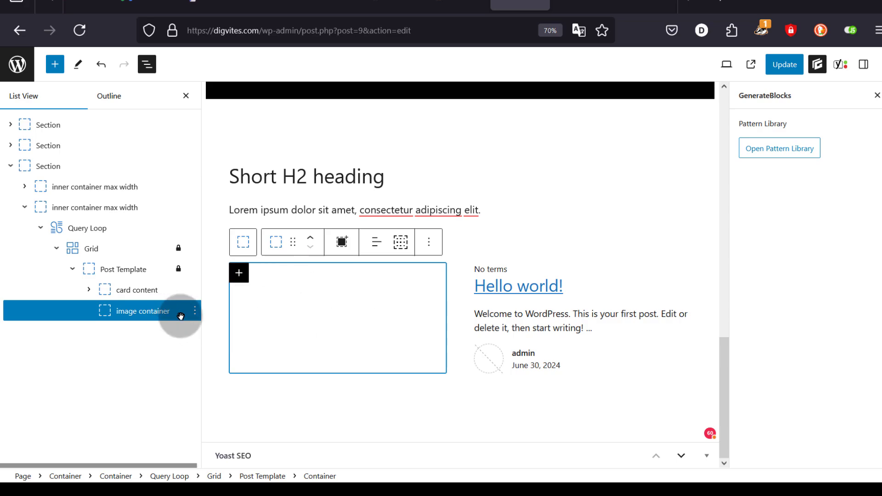
click(240, 275)
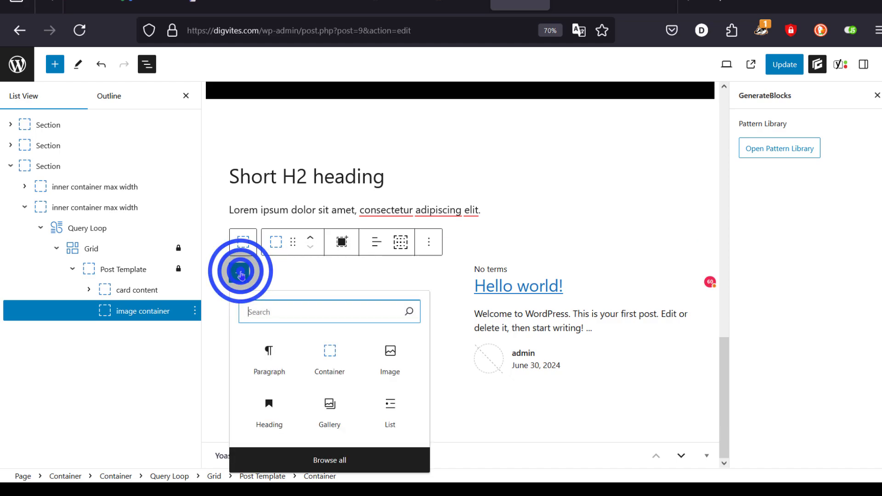
click(296, 307)
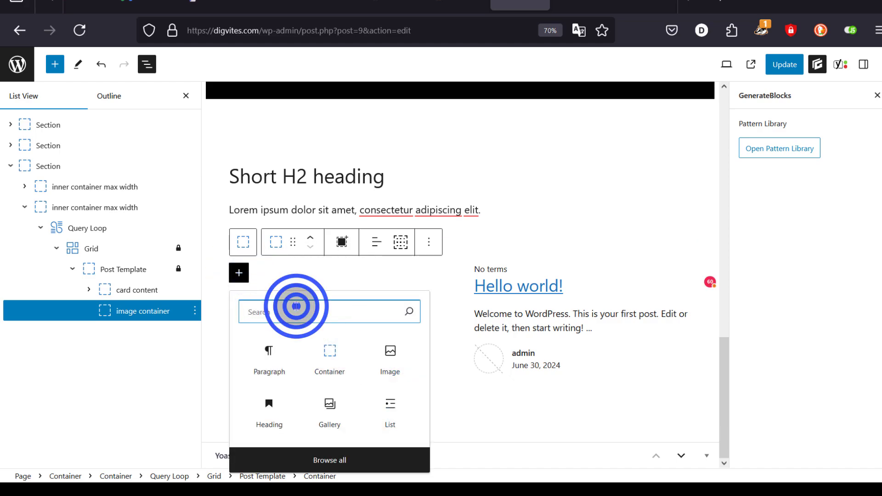
text(cont)
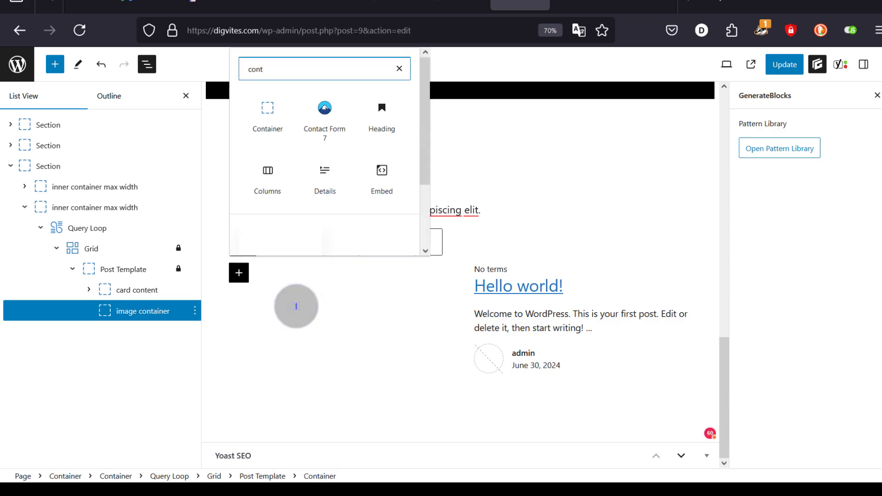
click(325, 110)
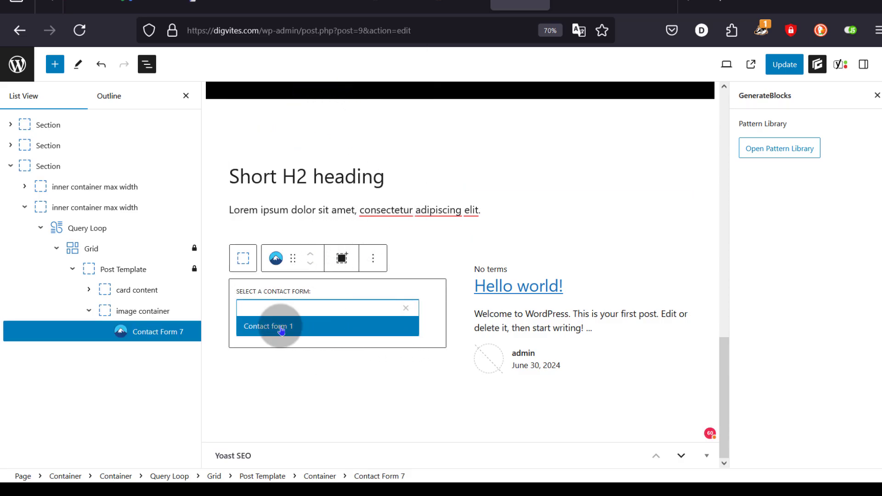
click(281, 327)
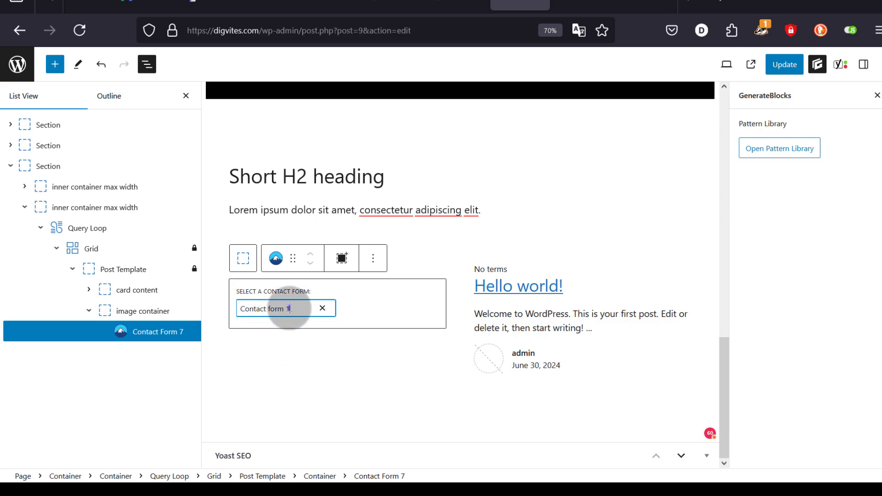
key(ctrl+z)
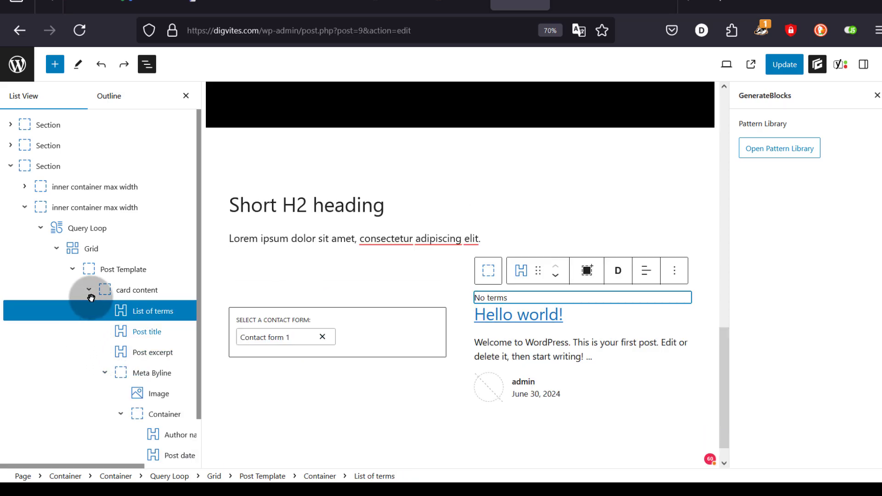
- Delete the List of terms, Post title, Meta Byline and Post excerpt blocks from the query loop's card content container
click(122, 270)
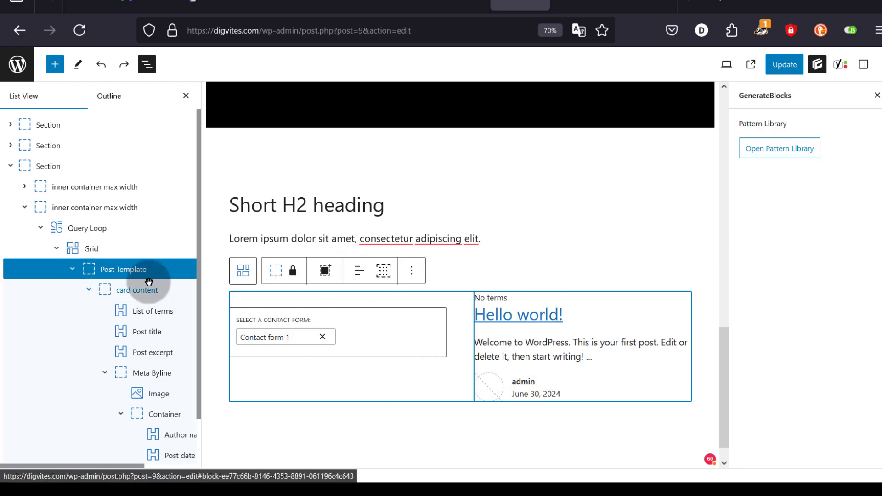
click(382, 321)
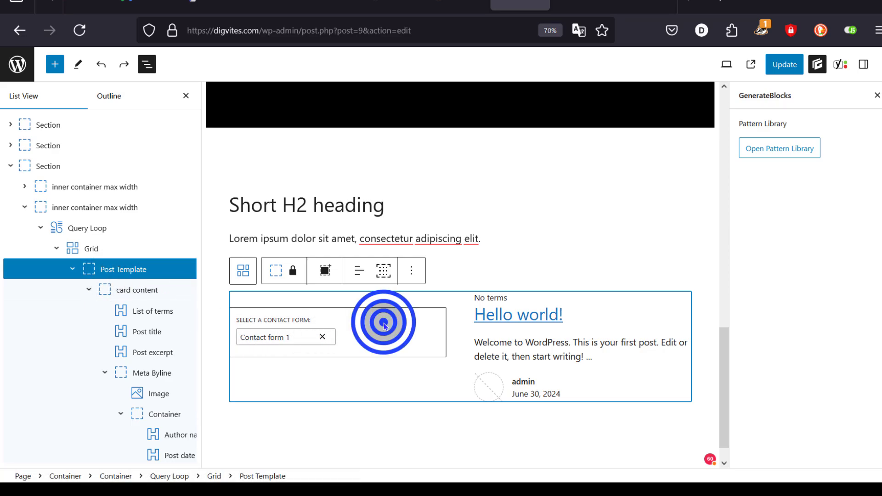
click(590, 307)
key(Delete)
key(ctrl+minus)
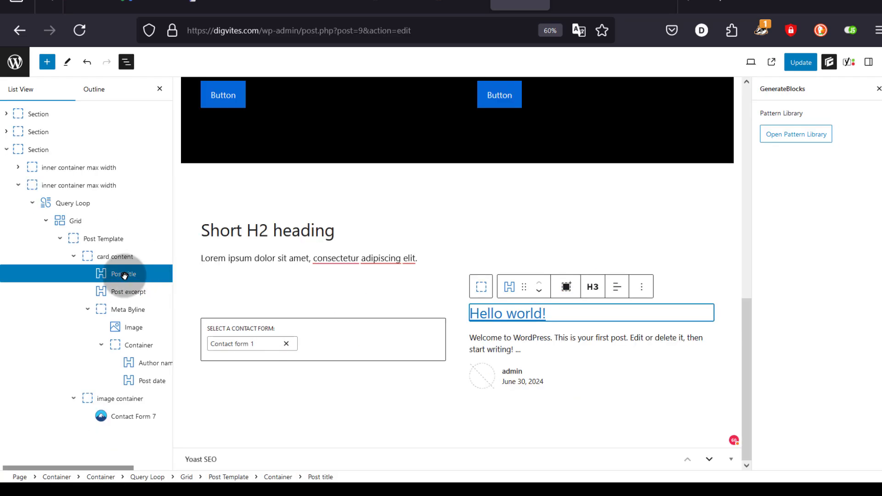
click(124, 266)
key(Delete)
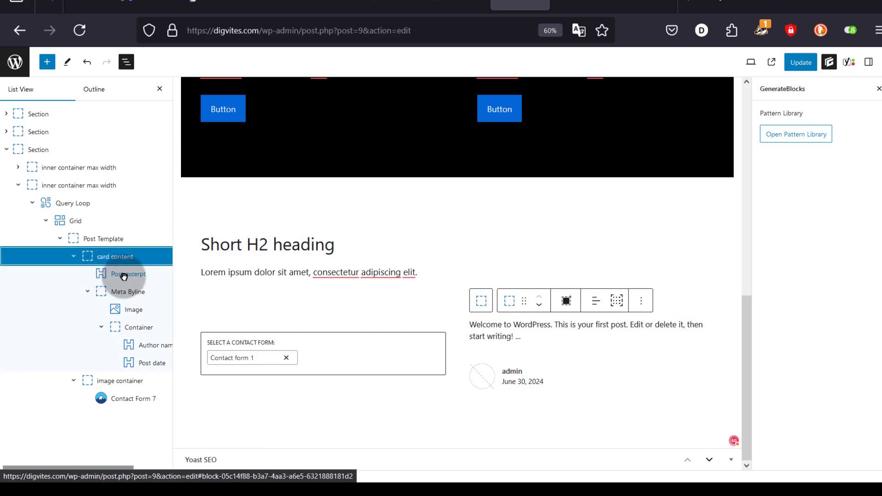
click(130, 288)
key(Delete)
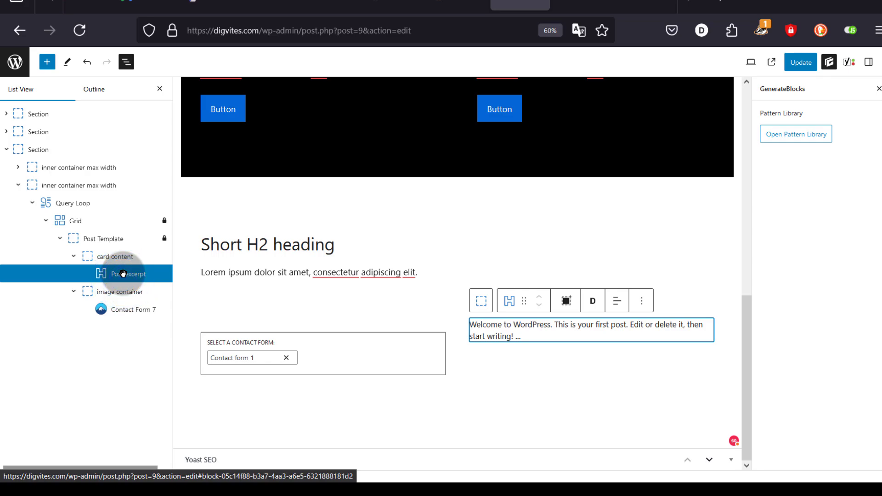
key(Delete)
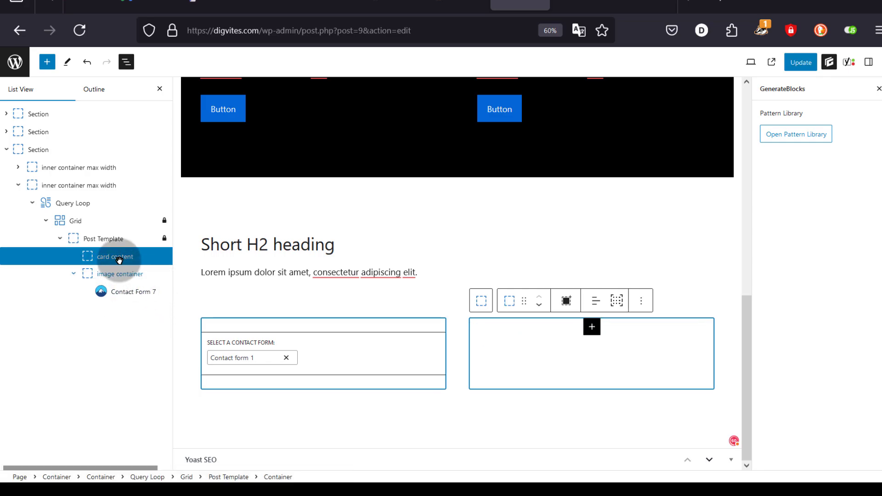
click(116, 256)
click(109, 248)
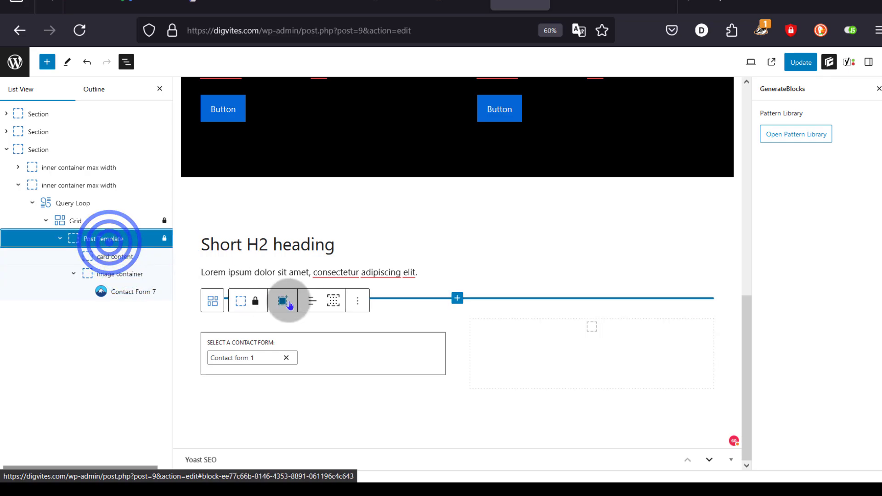
click(352, 355)
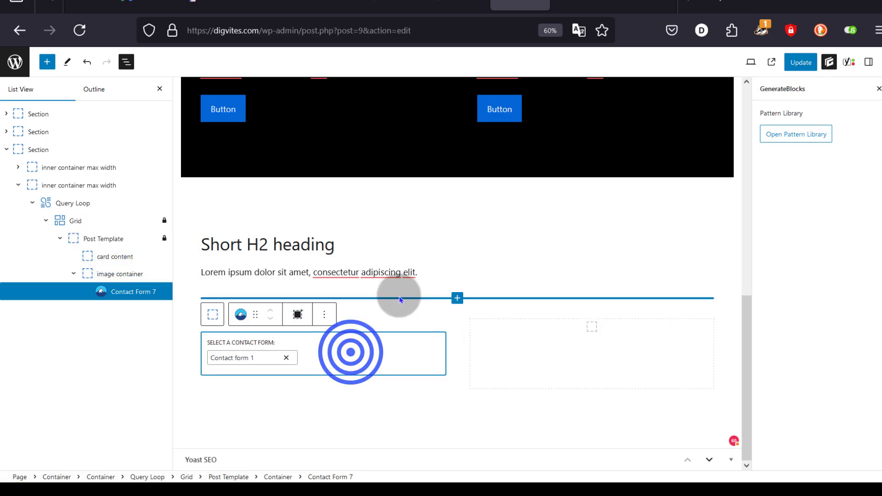
- Replace the third section's placeholder paragraph with "Use the form to contasct us" and its H2 heading with "Contact us"
drag(335, 285, 338, 259)
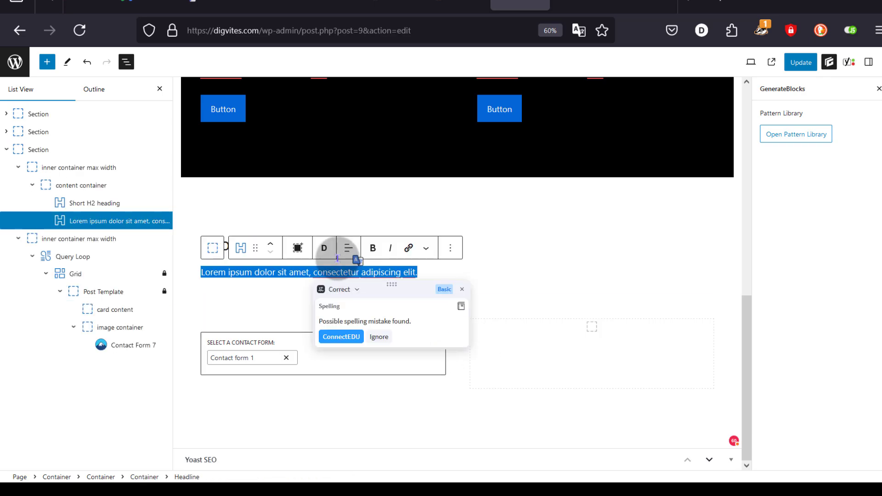
text(Use the form)
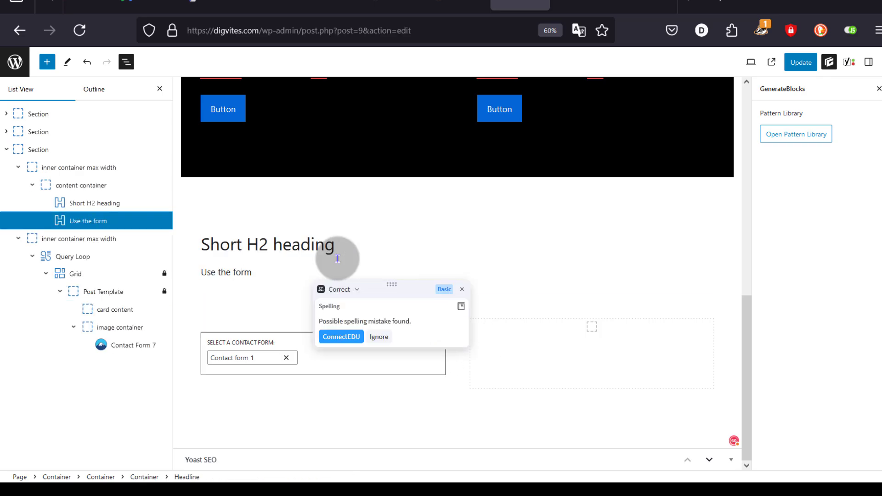
text( to contasct us)
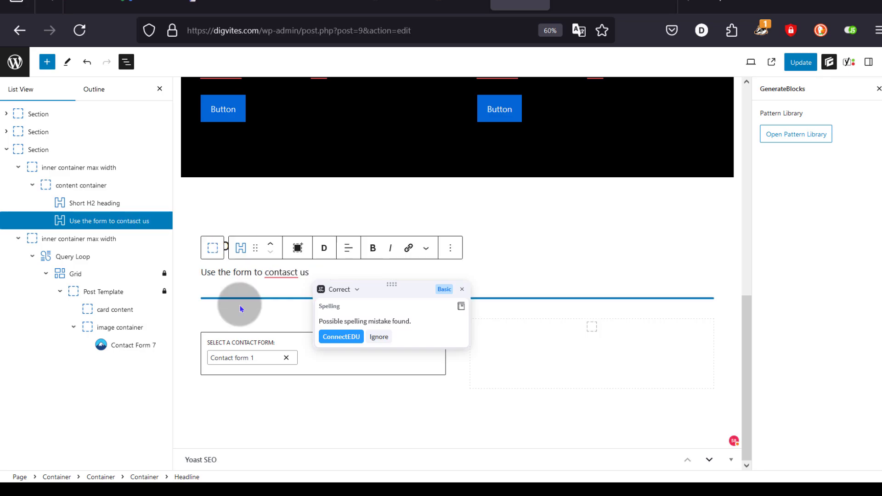
click(254, 309)
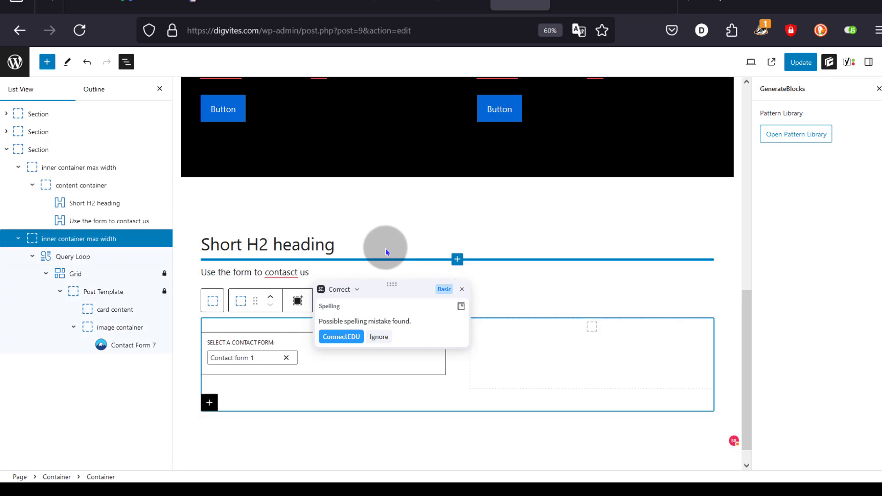
click(285, 245)
triple_click(285, 245)
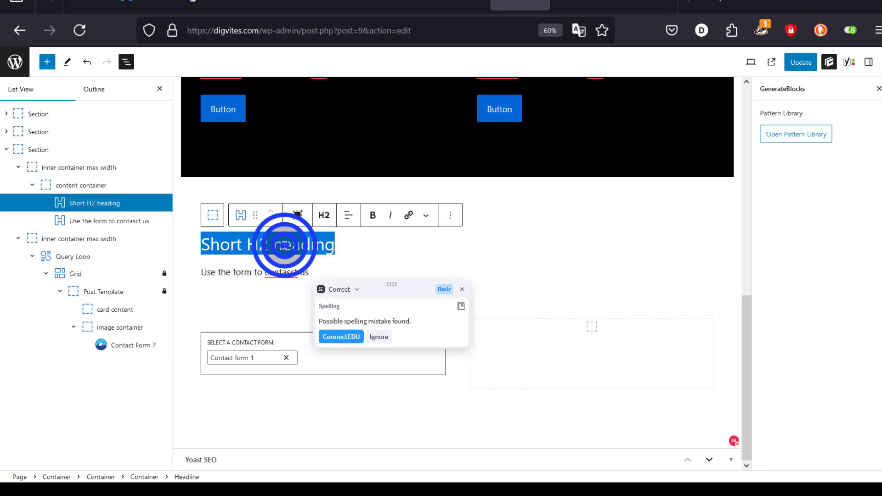
text(Contact us)
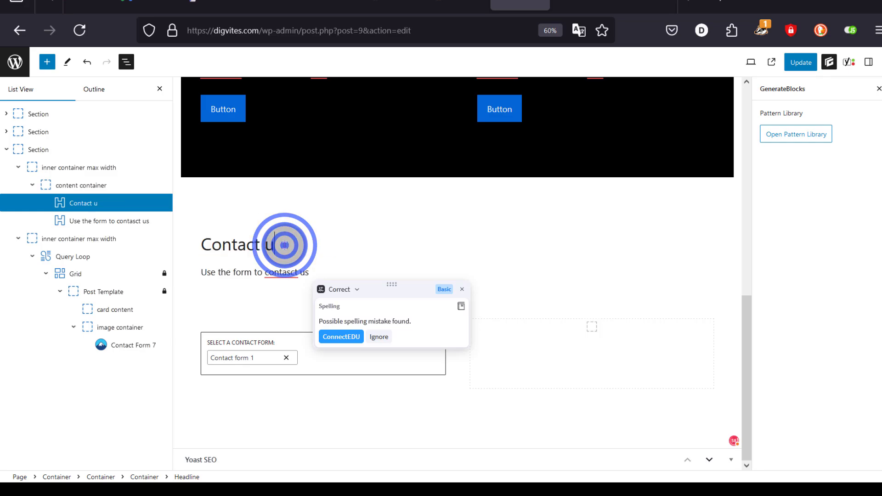
drag(454, 286, 437, 335)
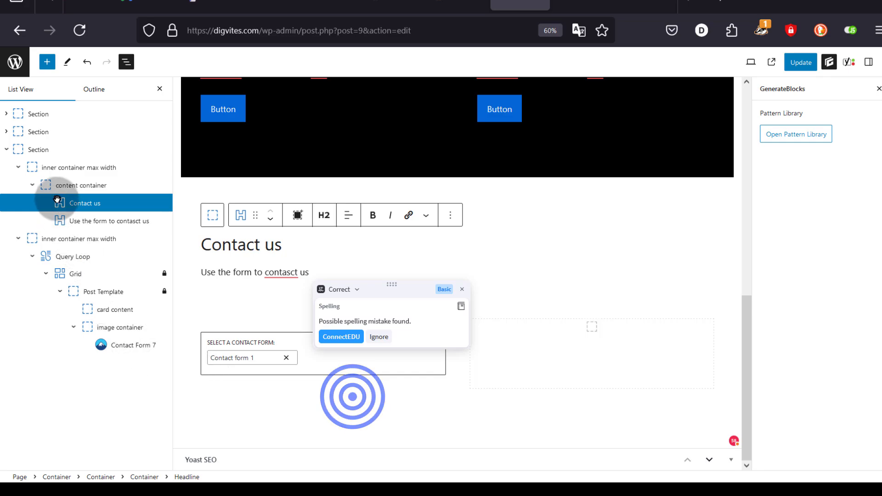
- Collapse the third Section and add an empty paragraph block after it, below the contact area
click(13, 154)
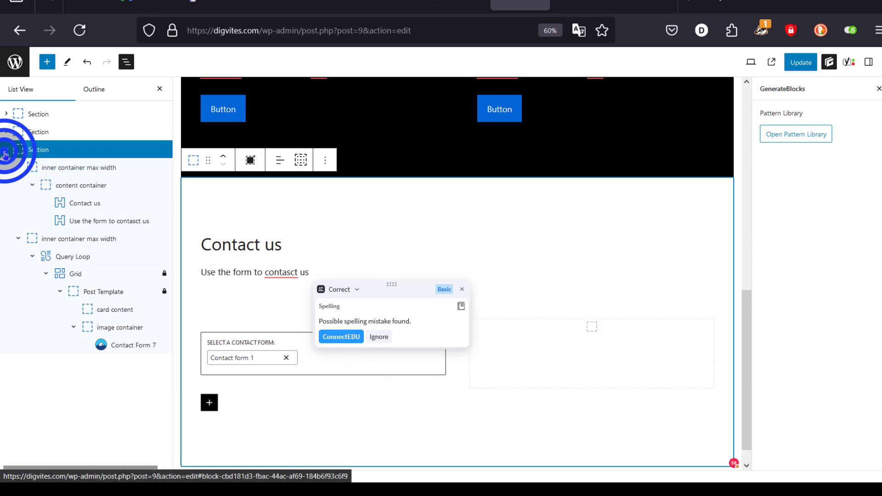
click(5, 151)
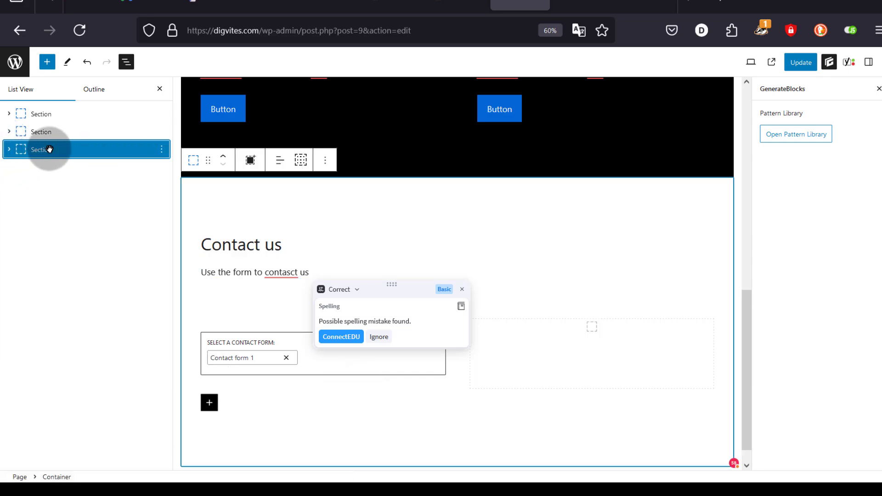
right_click(160, 149)
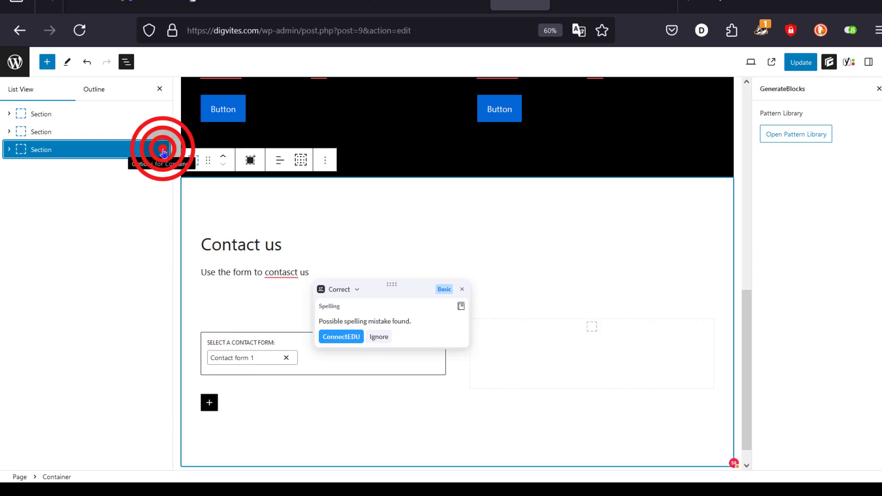
click(115, 195)
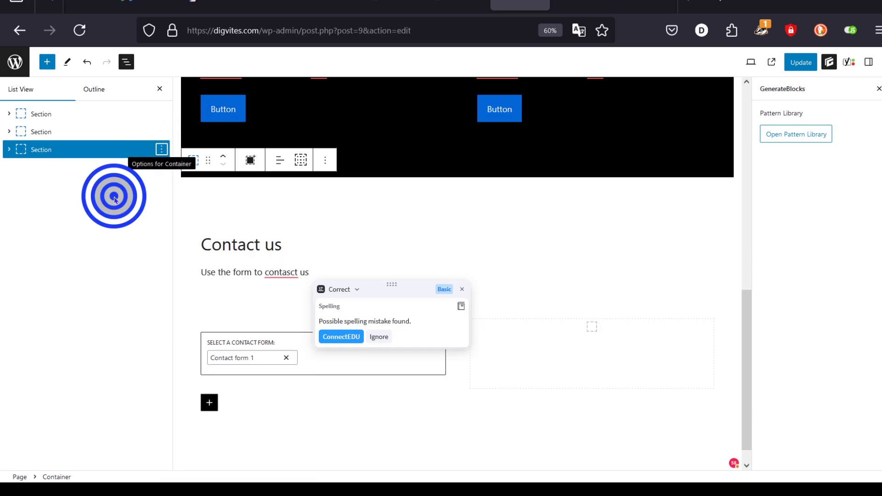
click(161, 149)
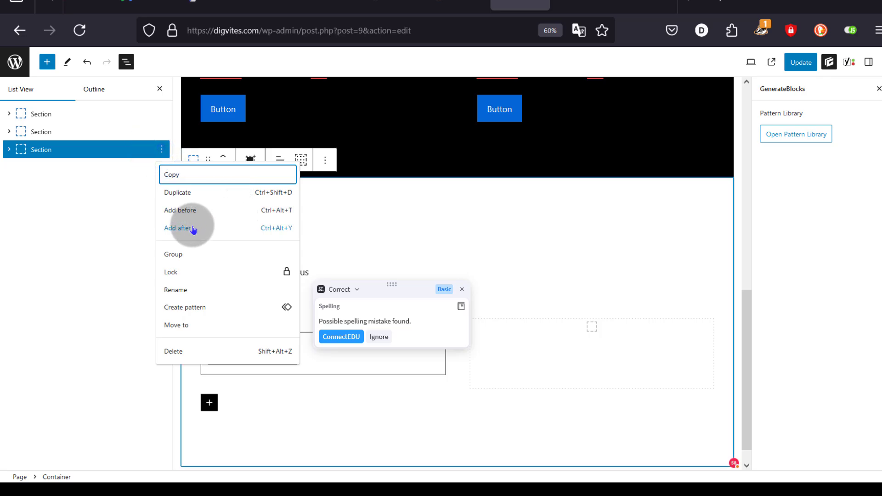
click(179, 228)
- Insert the Pricing F 6 pattern from the GenerateBlocks Pattern Library into the empty block
click(829, 61)
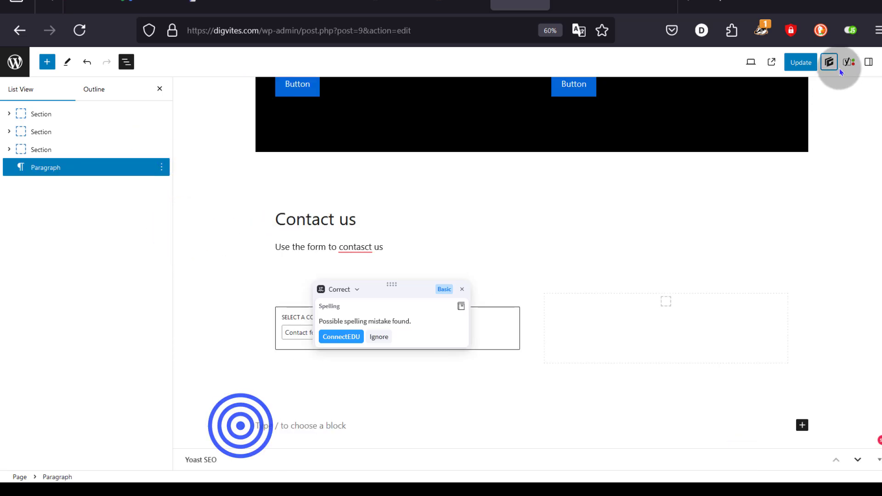
click(829, 61)
click(798, 134)
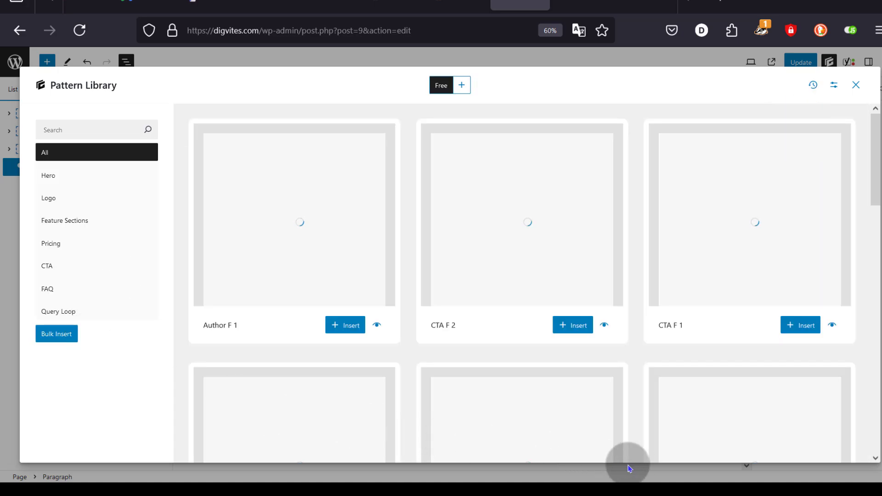
click(674, 447)
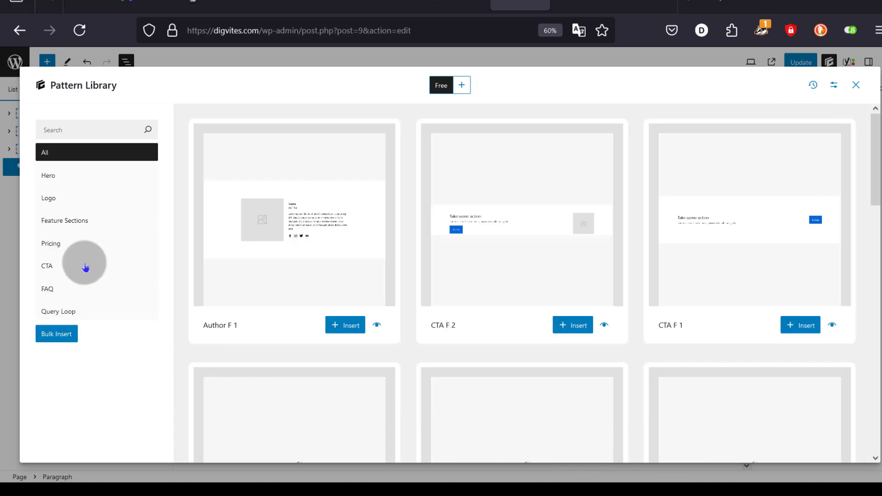
click(51, 246)
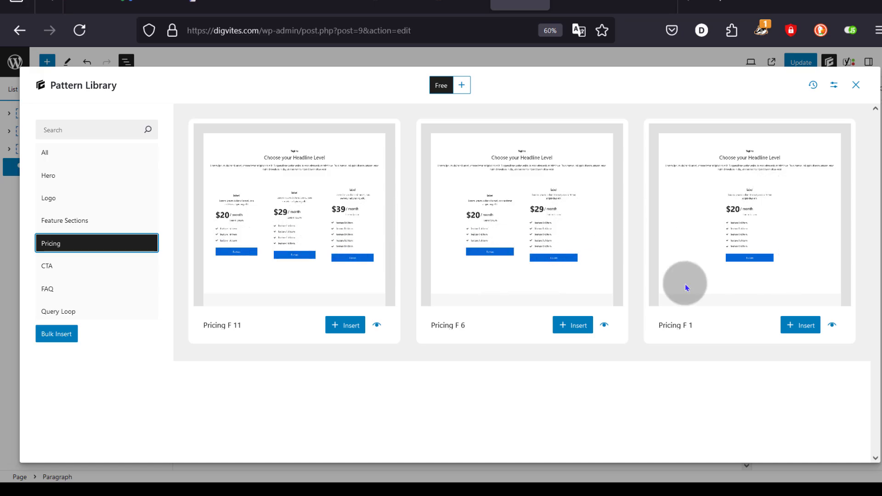
click(525, 214)
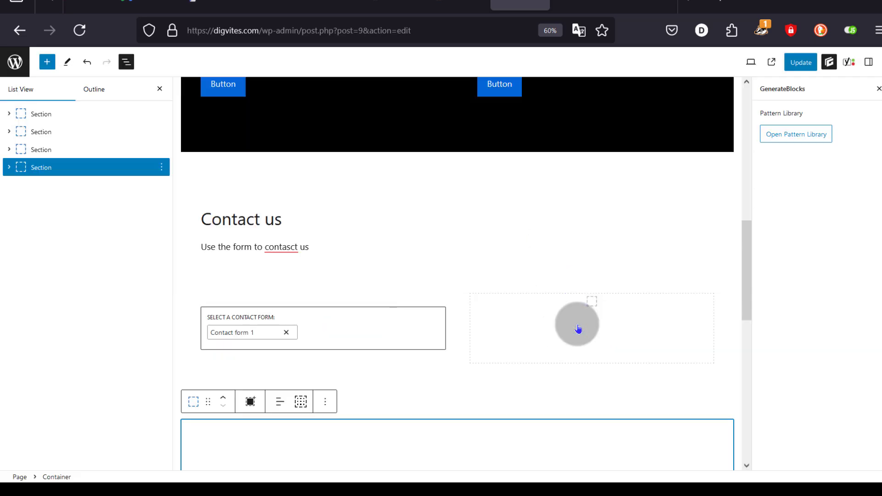
- Replace the first feature list item in the $29 pricing card with "Best"
scroll(503, 278, down, 10)
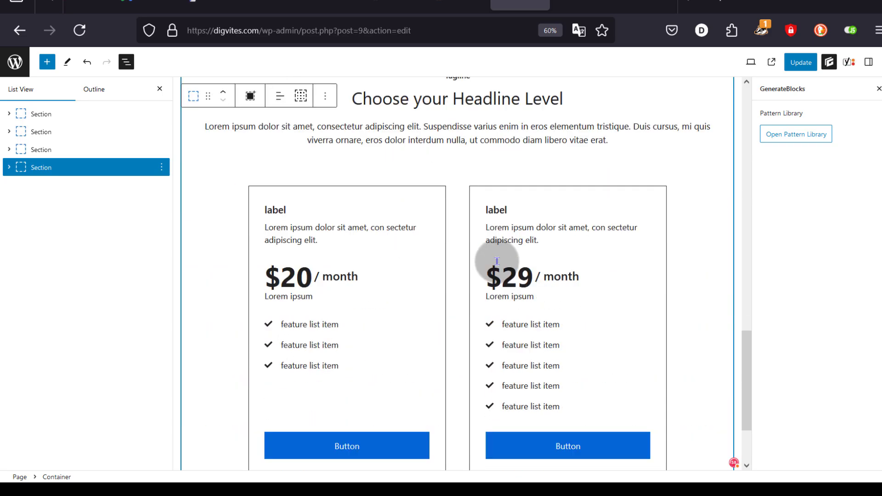
click(516, 219)
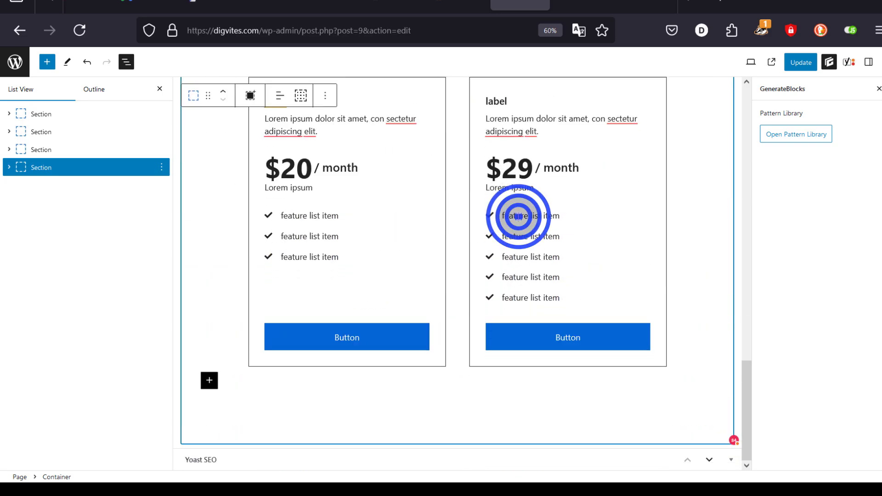
double_click(525, 236)
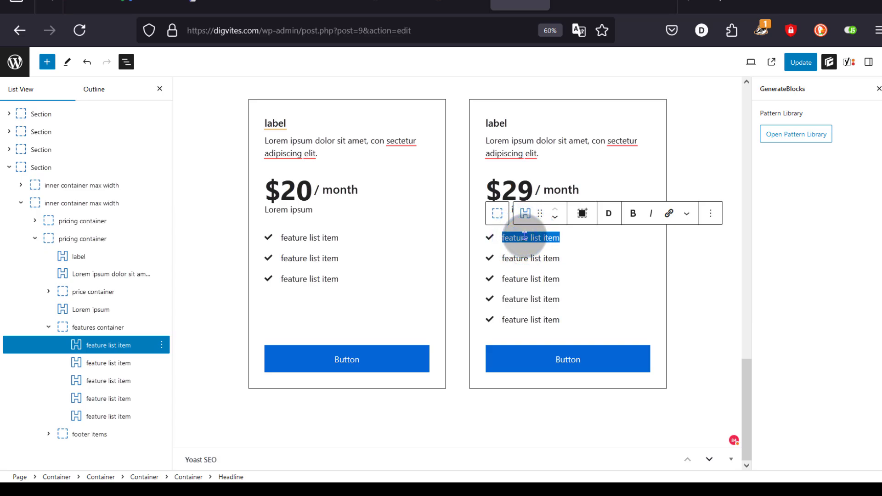
text(Best)
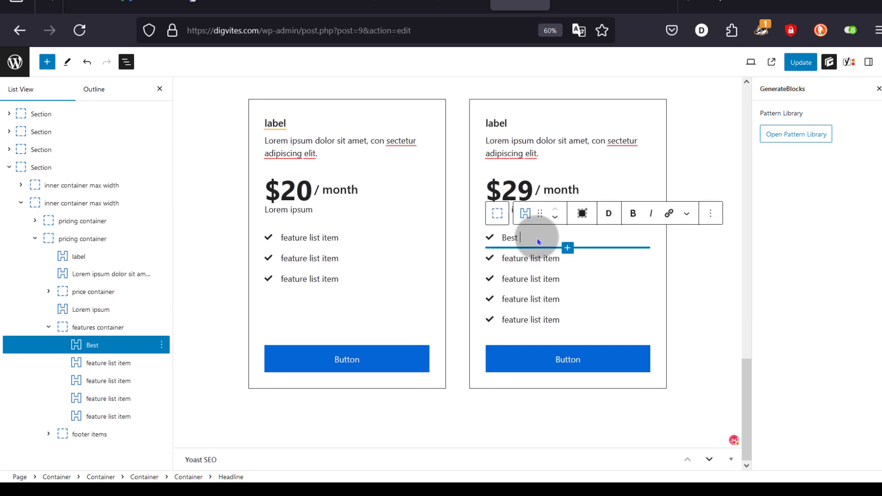
click(531, 254)
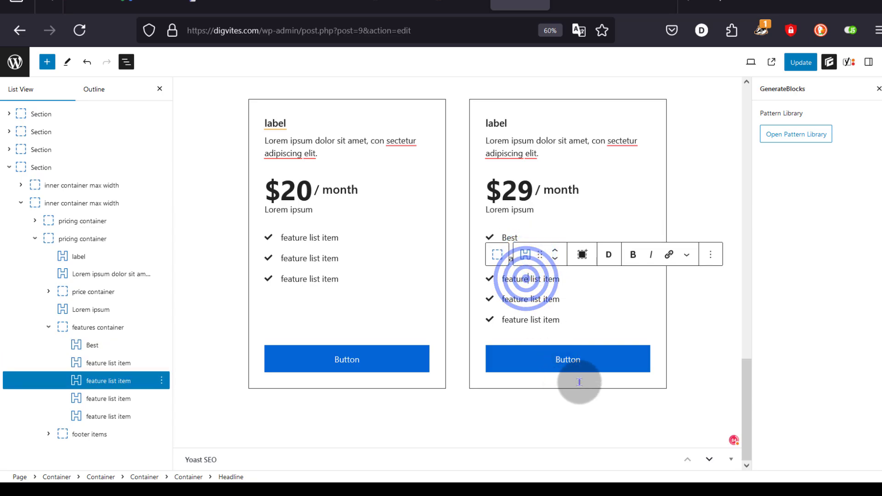
click(571, 363)
click(567, 359)
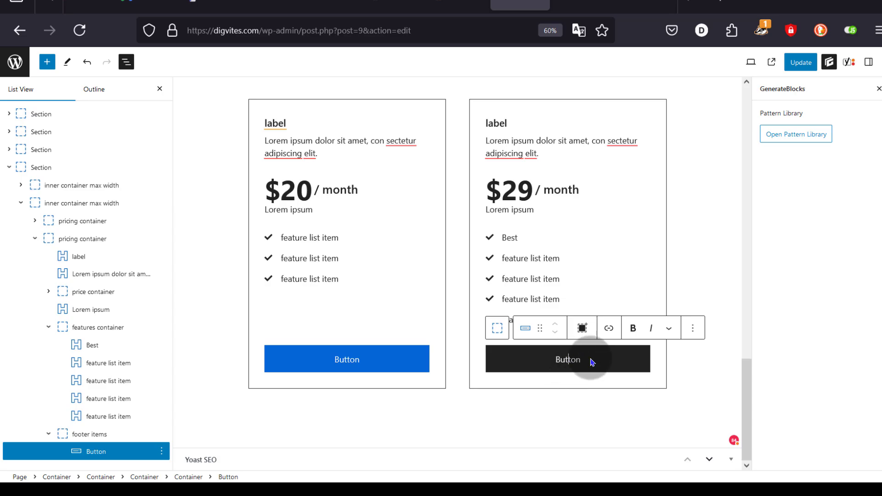
click(339, 357)
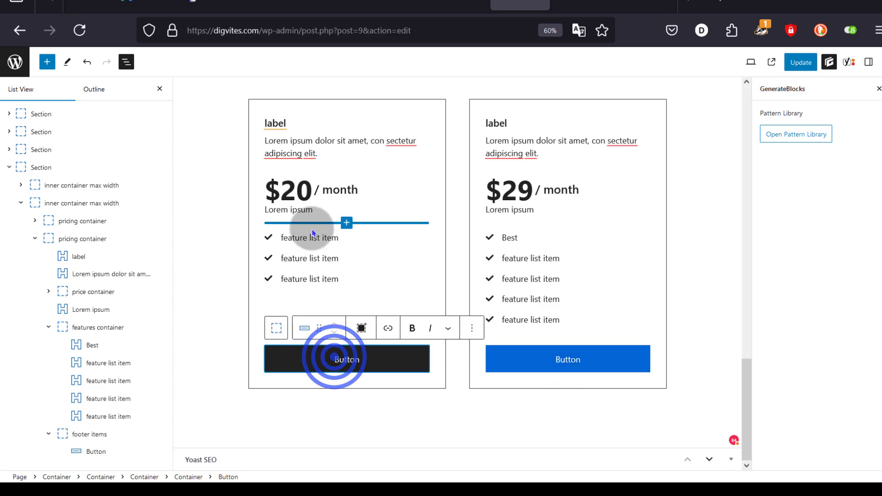
scroll(466, 331, up, 2)
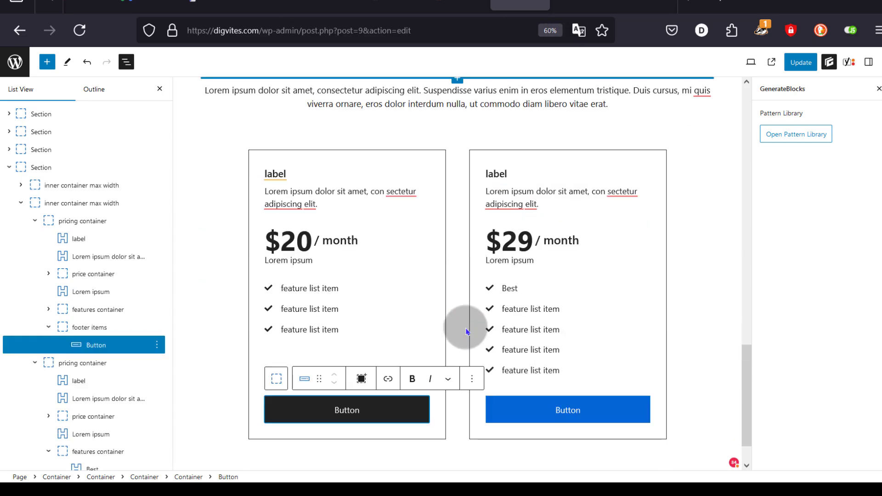
scroll(467, 330, down, 2)
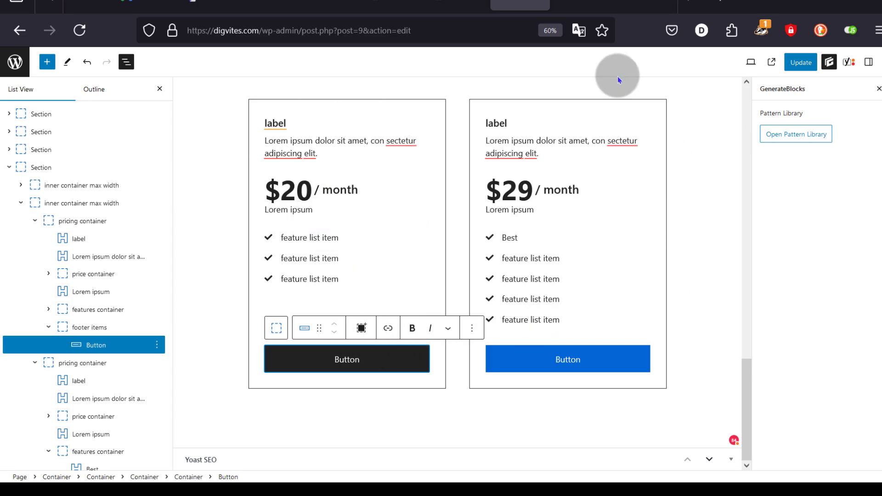
- Save the updated Home page and reload the live site's front page
scroll(482, 281, up, 20)
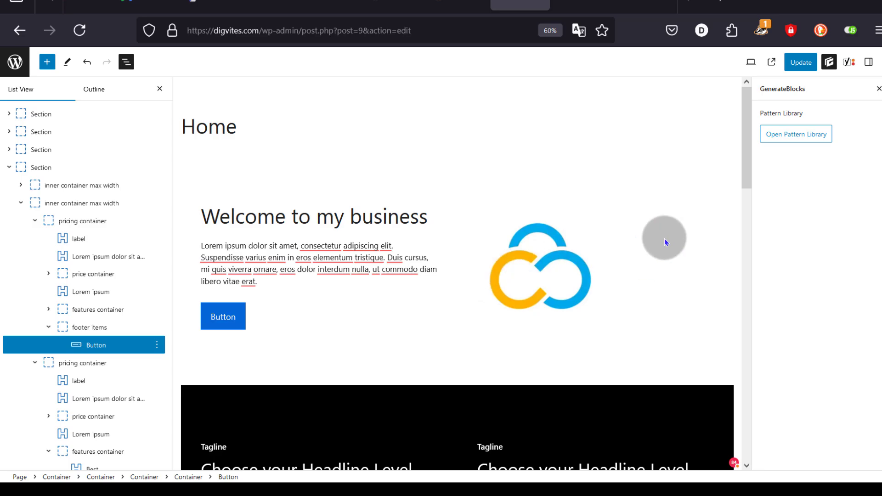
click(805, 63)
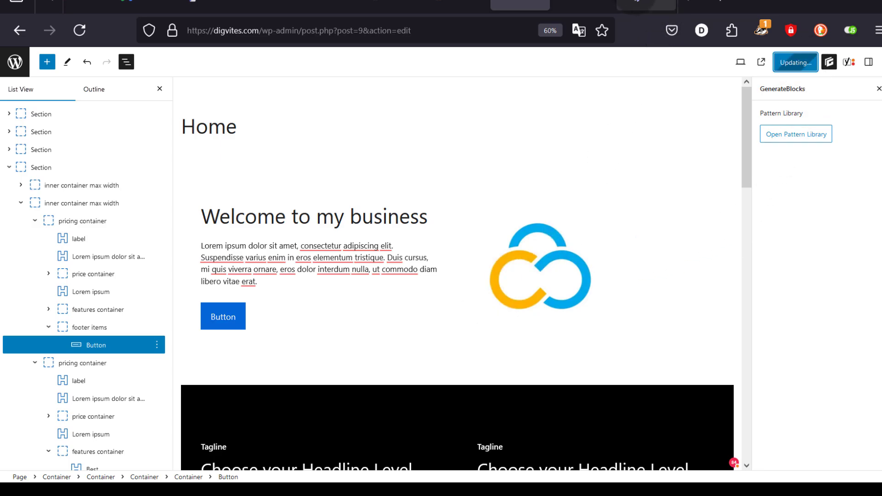
click(643, 5)
click(583, 5)
scroll(465, 236, up, 10)
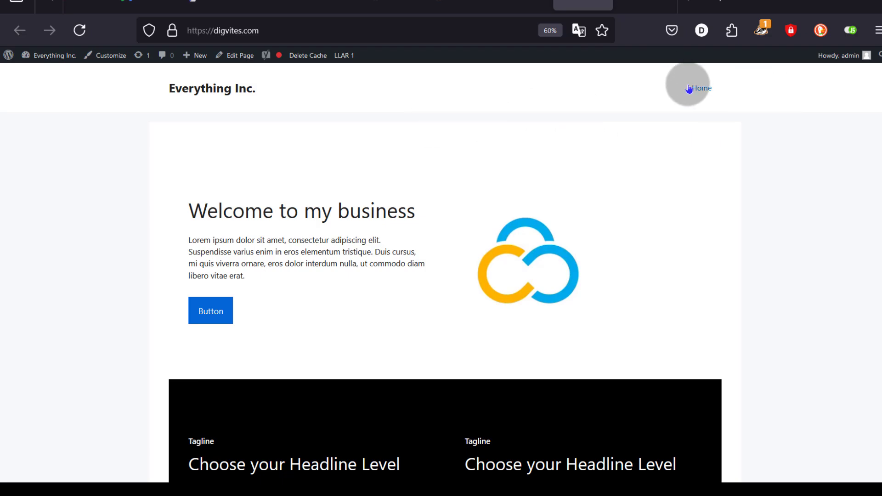
scroll(449, 253, down, 5)
scroll(448, 253, up, 5)
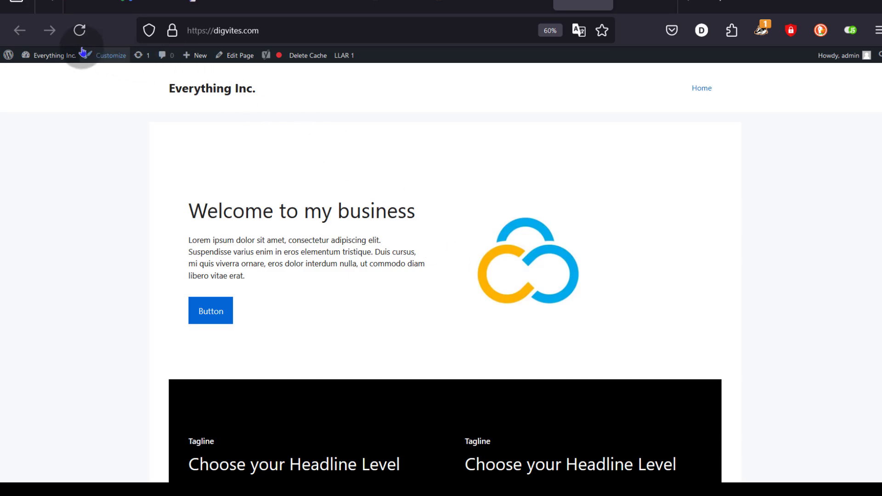
click(80, 31)
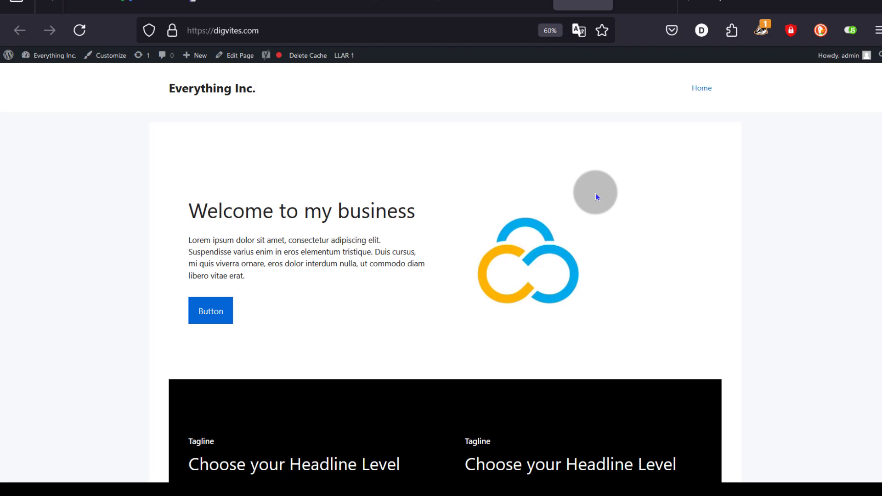
- Review the hero, two-column, contact form and pricing sections on the live Home page from header to footer
scroll(595, 193, down, 15)
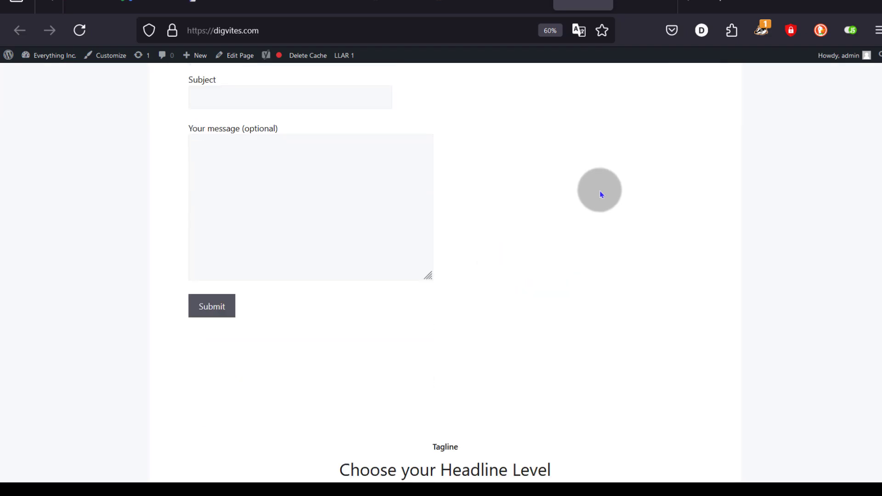
scroll(600, 192, up, 5)
scroll(600, 190, up, 10)
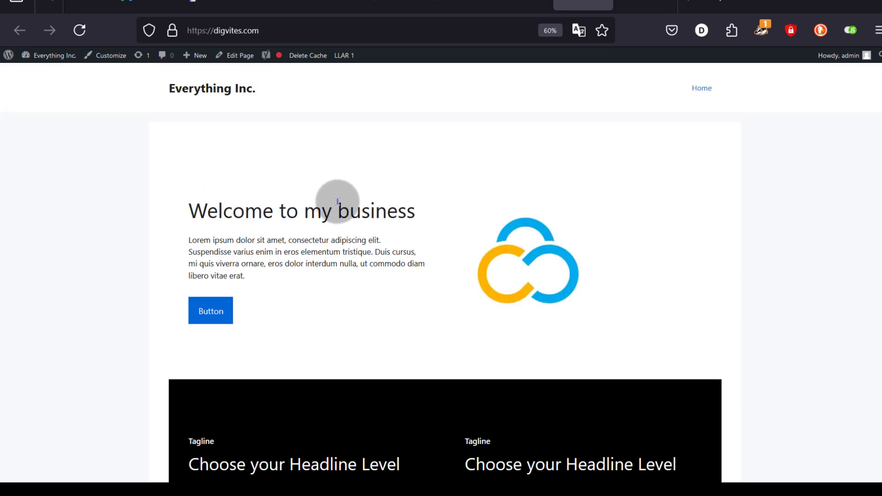
scroll(415, 219, down, 6)
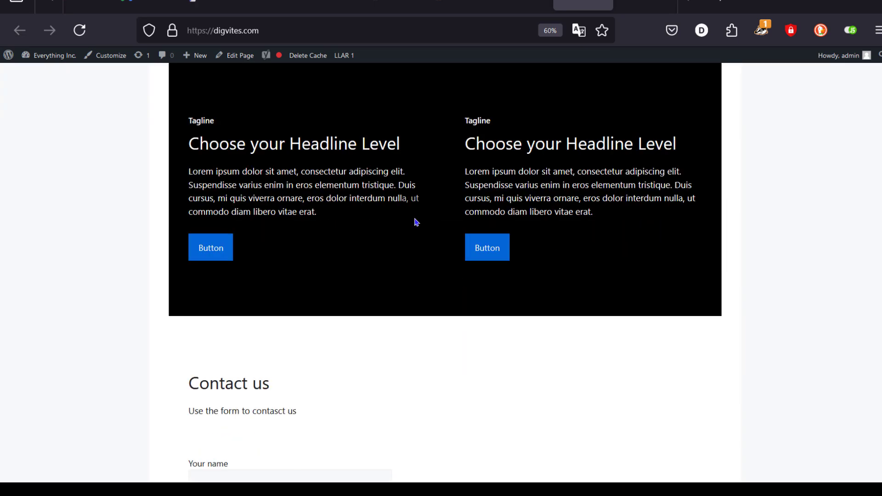
scroll(415, 219, up, 4)
scroll(415, 219, down, 4)
scroll(417, 223, down, 2)
scroll(385, 195, up, 2)
scroll(398, 233, down, 8)
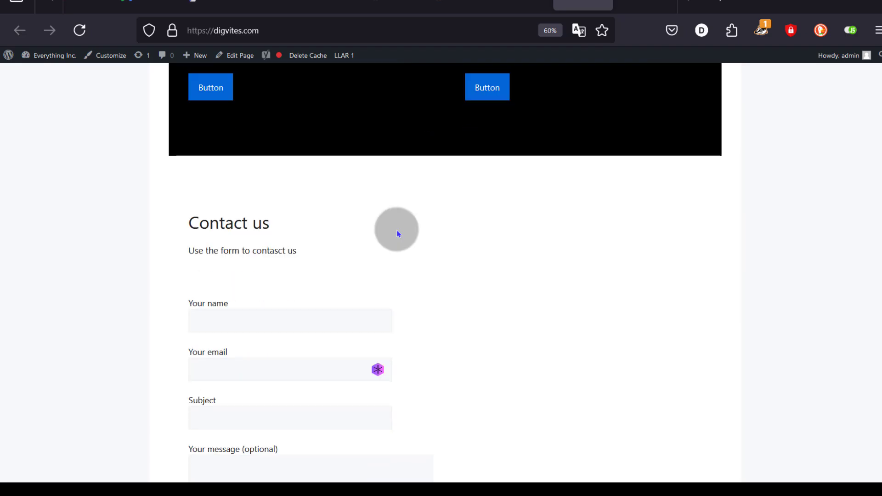
scroll(350, 216, up, 3)
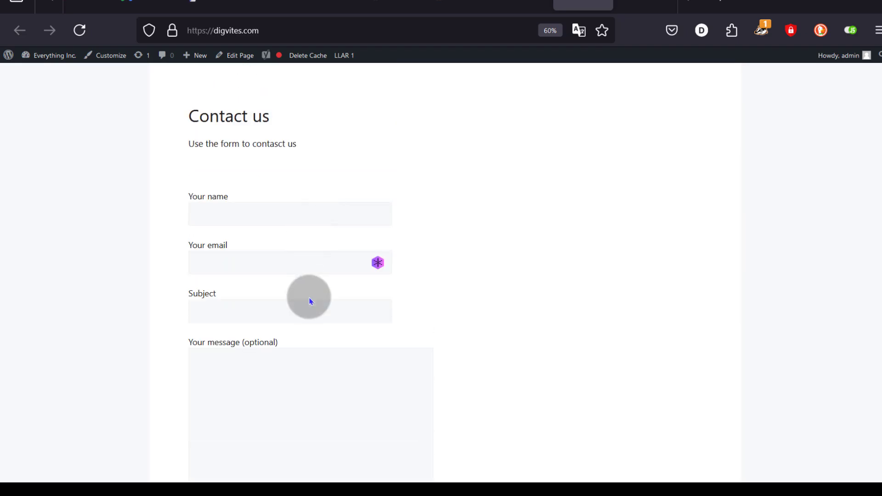
scroll(309, 299, down, 6)
scroll(394, 230, down, 3)
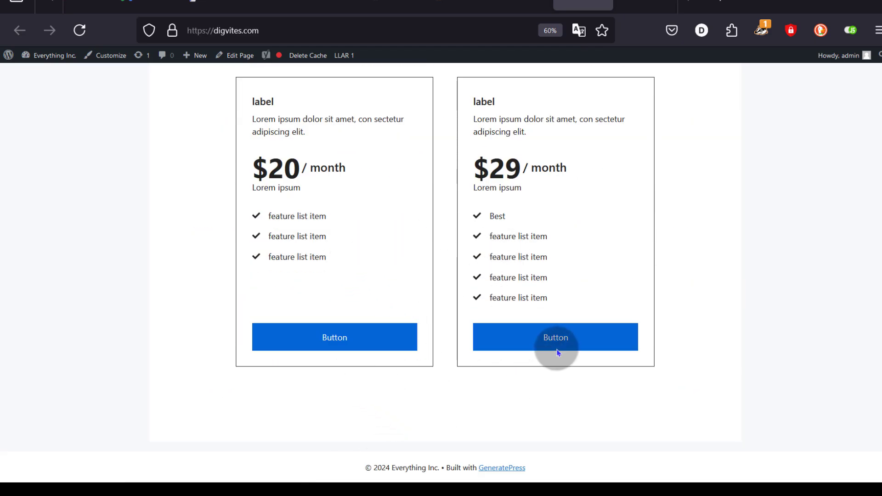
scroll(601, 310, up, 10)
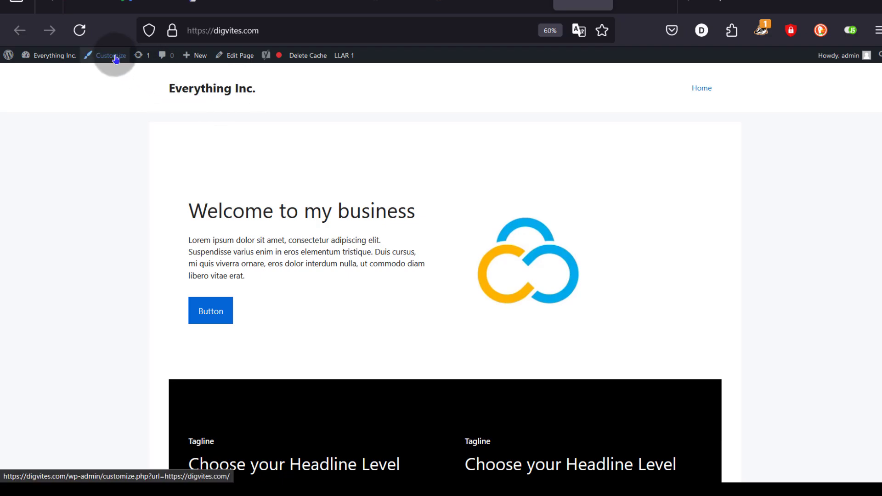
scroll(246, 187, down, 15)
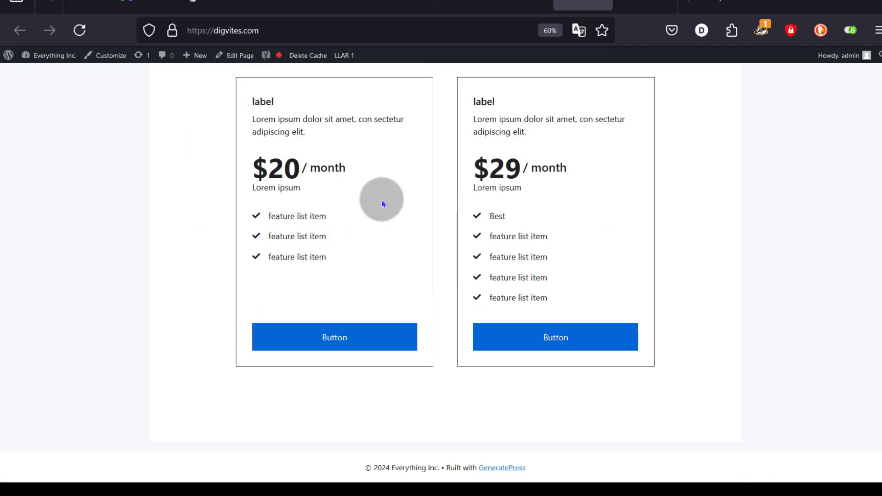
scroll(735, 252, up, 8)
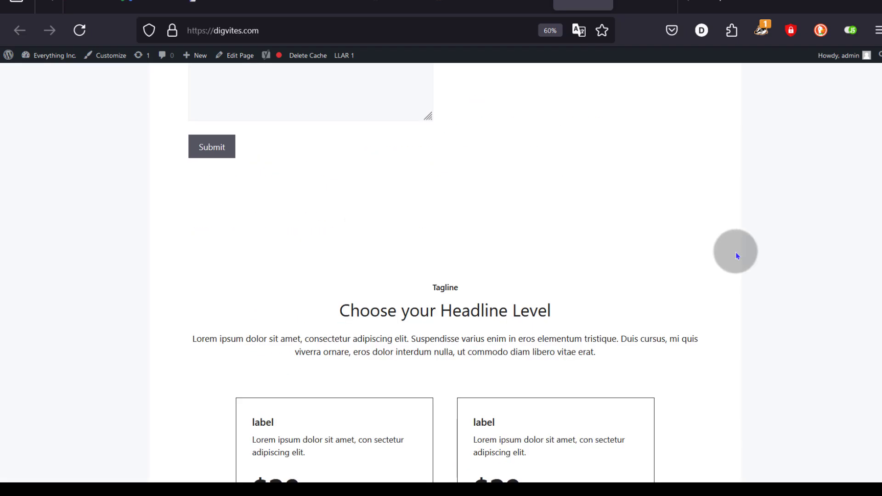
scroll(737, 252, down, 8)
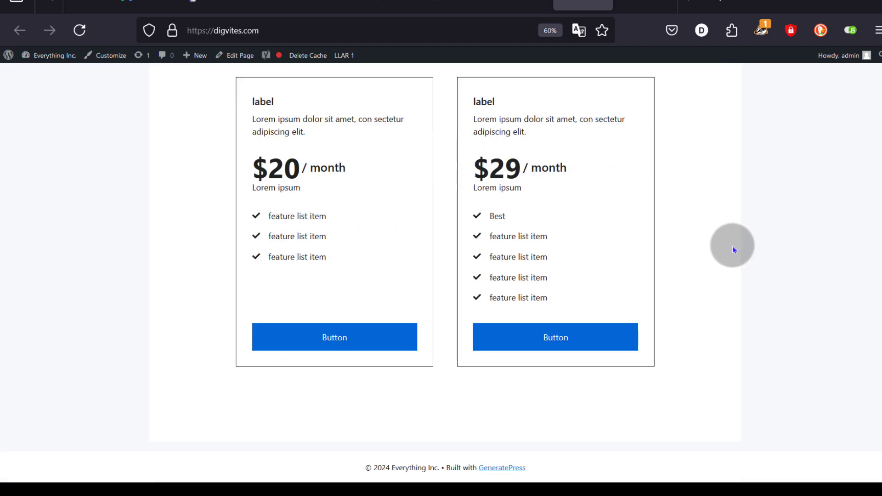